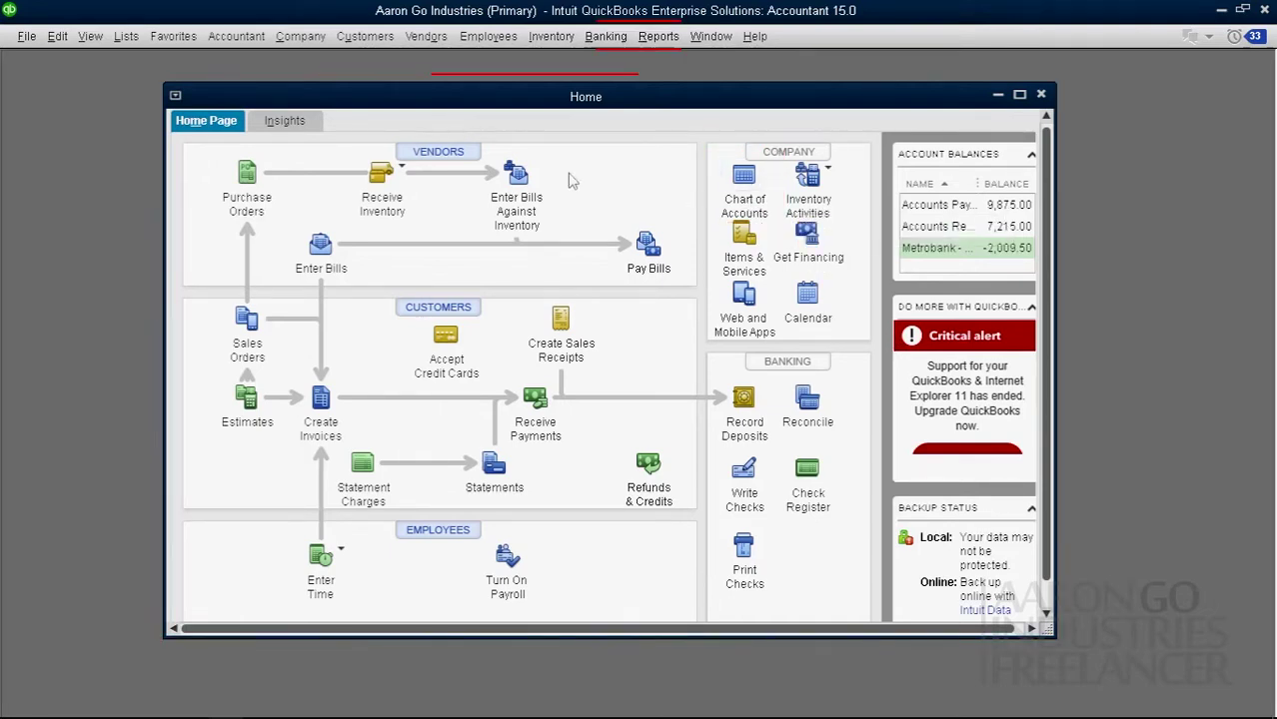
# Step: Review the Undeposited Funds account in the Chart of Accounts, then close it
pyautogui.click(126, 36)
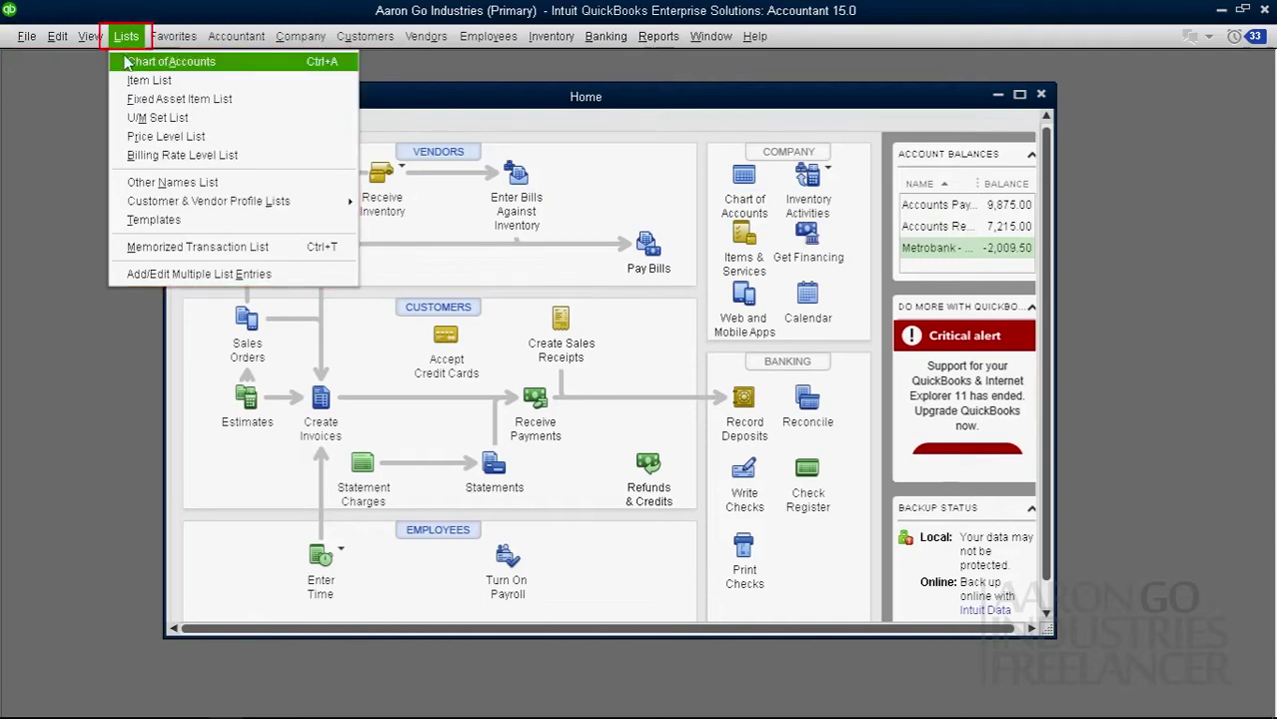
pyautogui.click(199, 63)
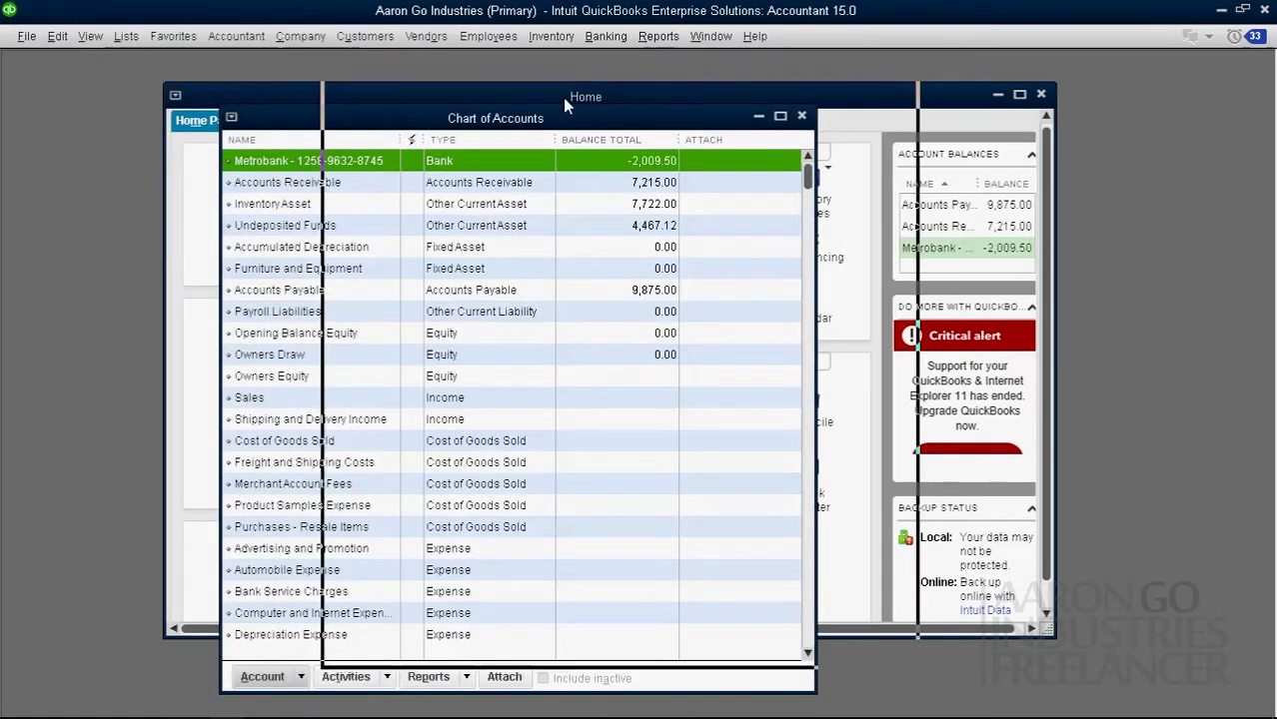
pyautogui.moveTo(565, 118); pyautogui.dragTo(667, 89)
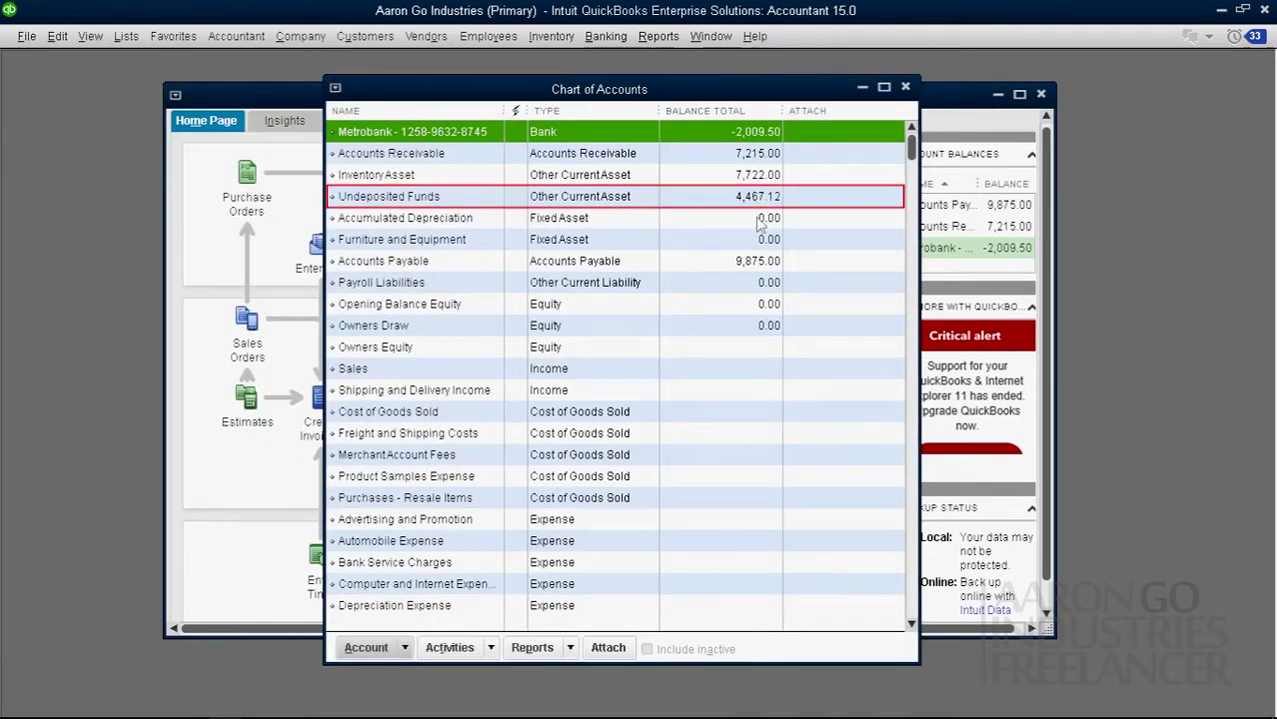
pyautogui.click(449, 204)
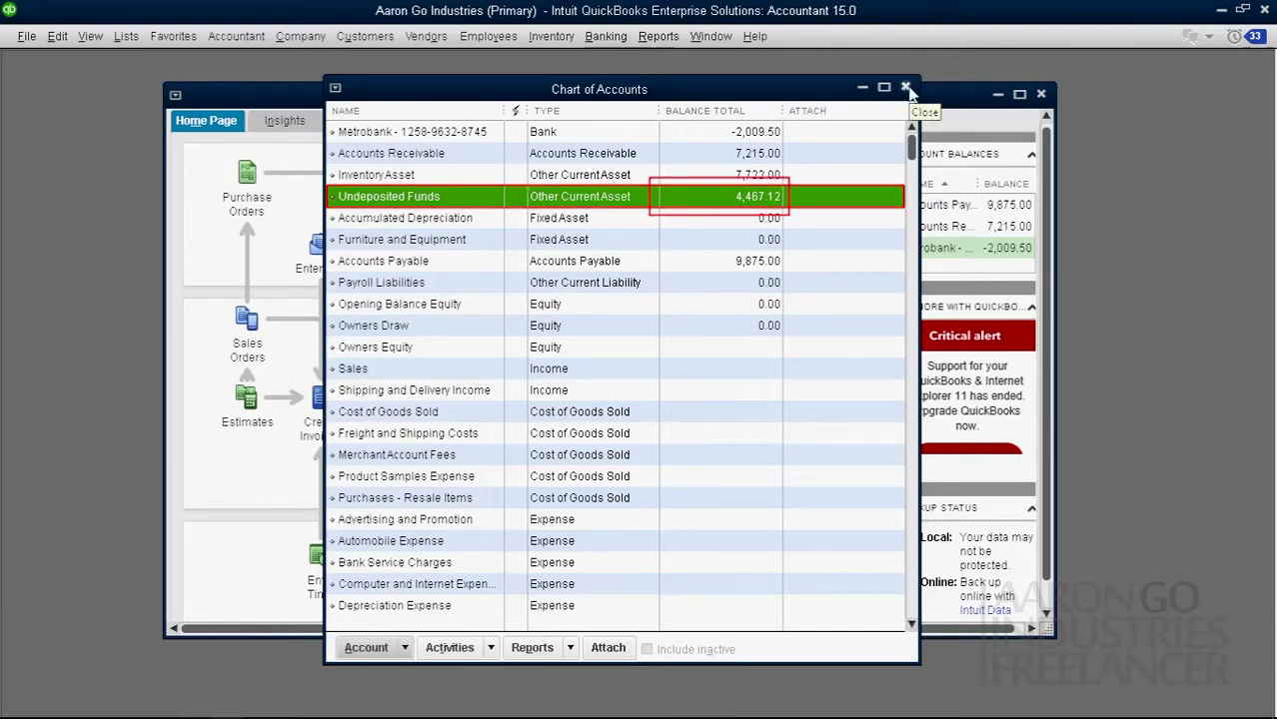
pyautogui.click(905, 88)
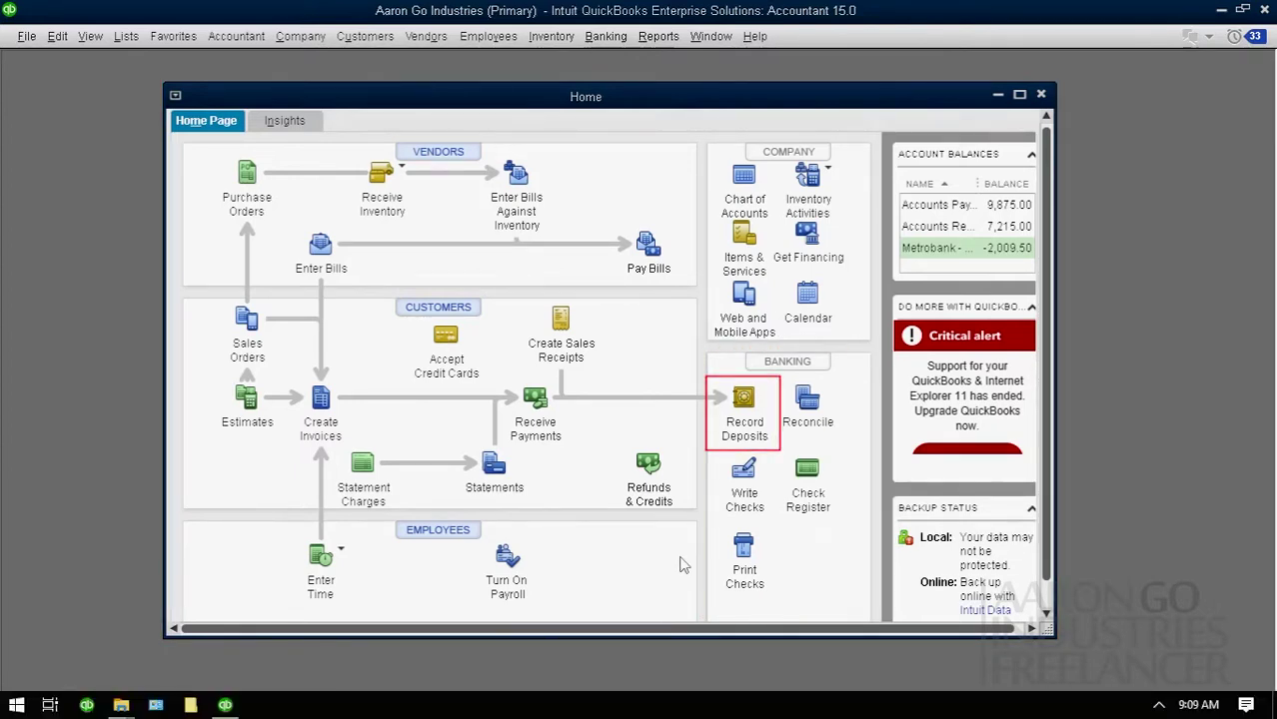
# Step: Twice open Payments to Deposit to review the five payments, abandoning both without depositing
pyautogui.click(742, 404)
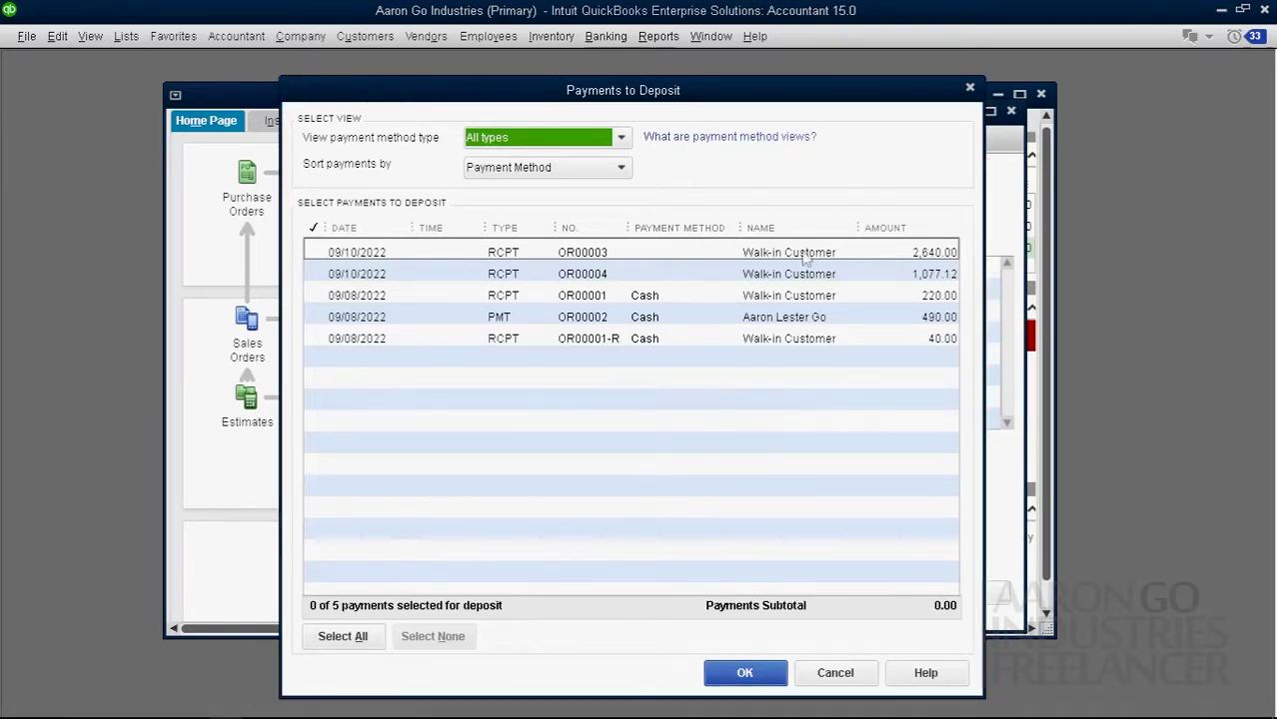
pyautogui.moveTo(780, 91); pyautogui.dragTo(780, 177)
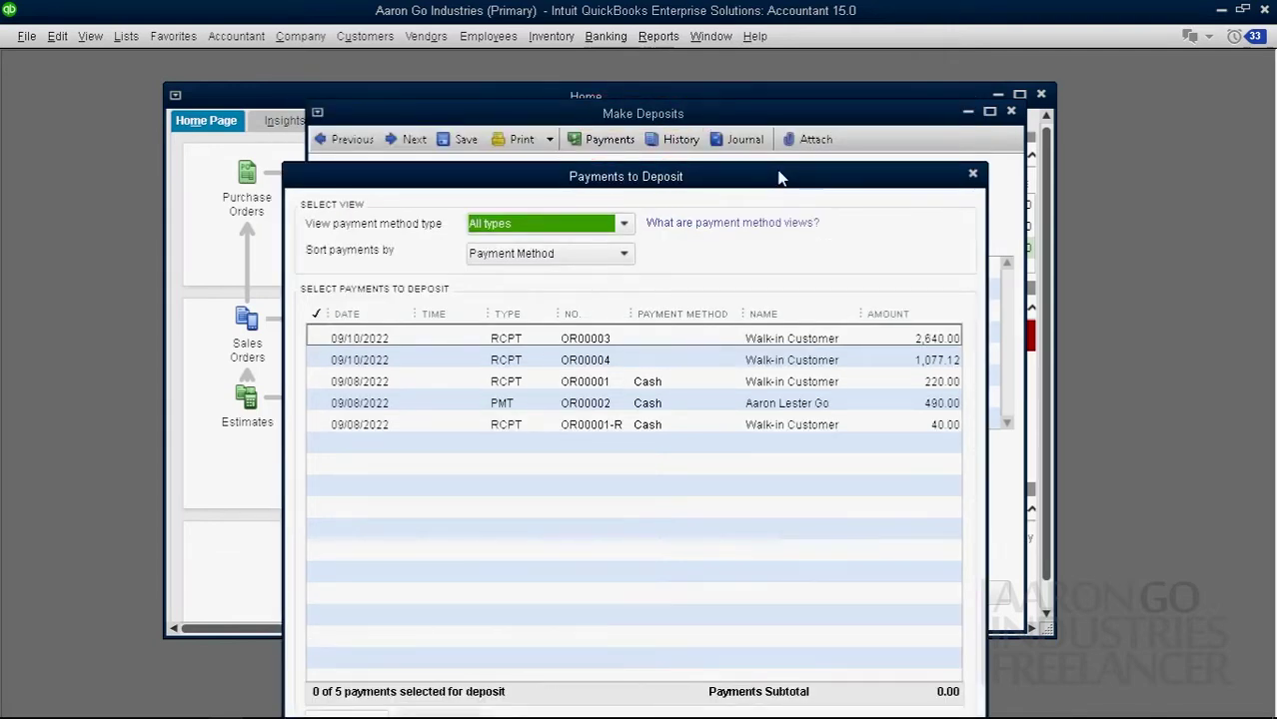
pyautogui.moveTo(786, 173); pyautogui.dragTo(788, 85)
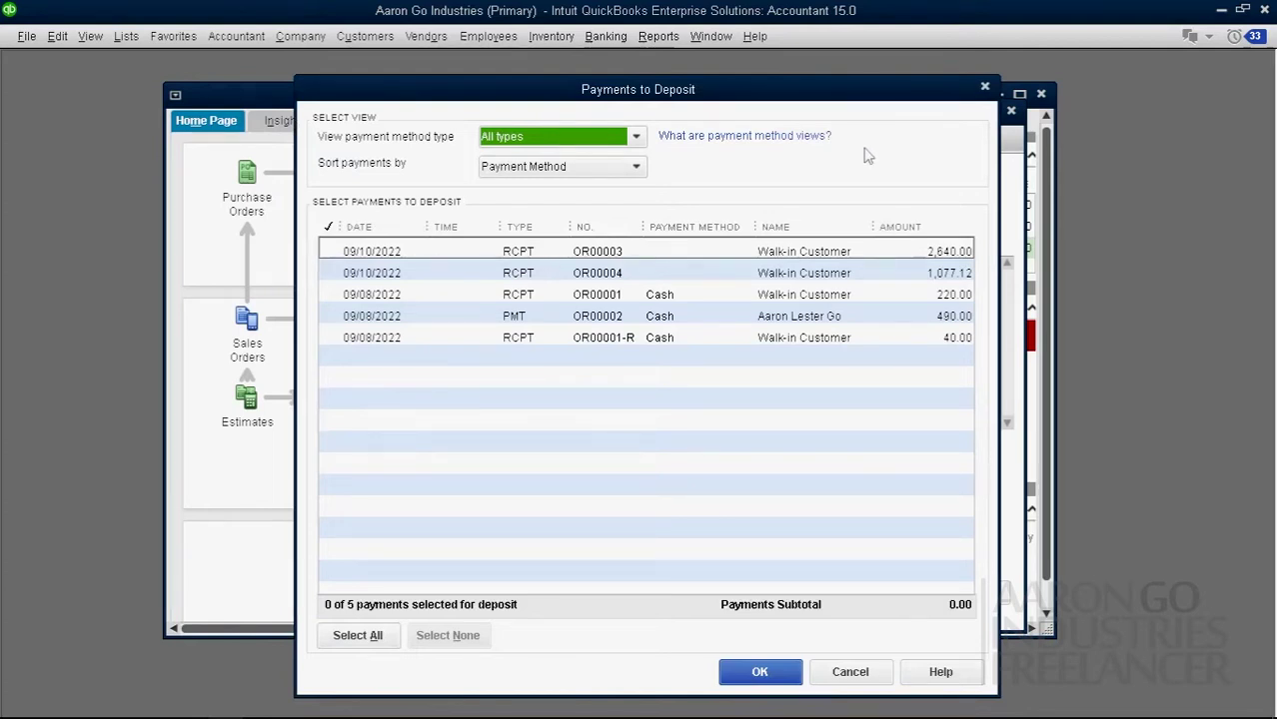
pyautogui.click(388, 646)
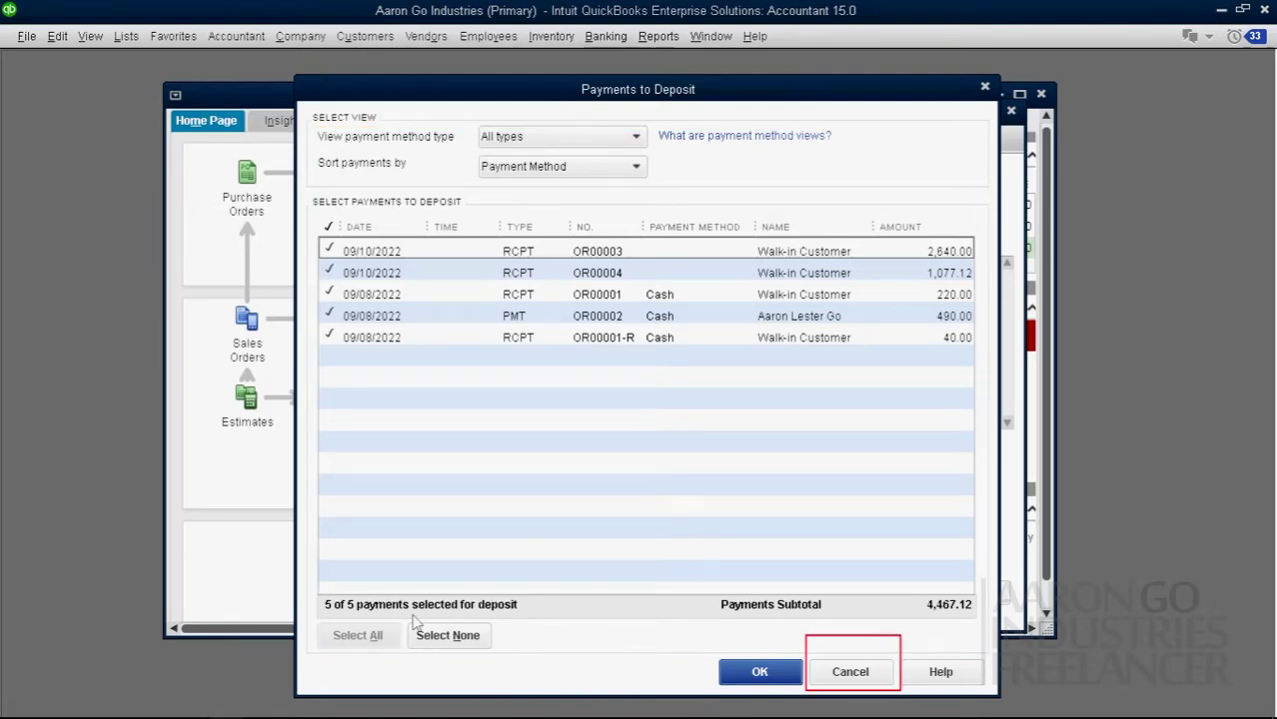
pyautogui.click(879, 678)
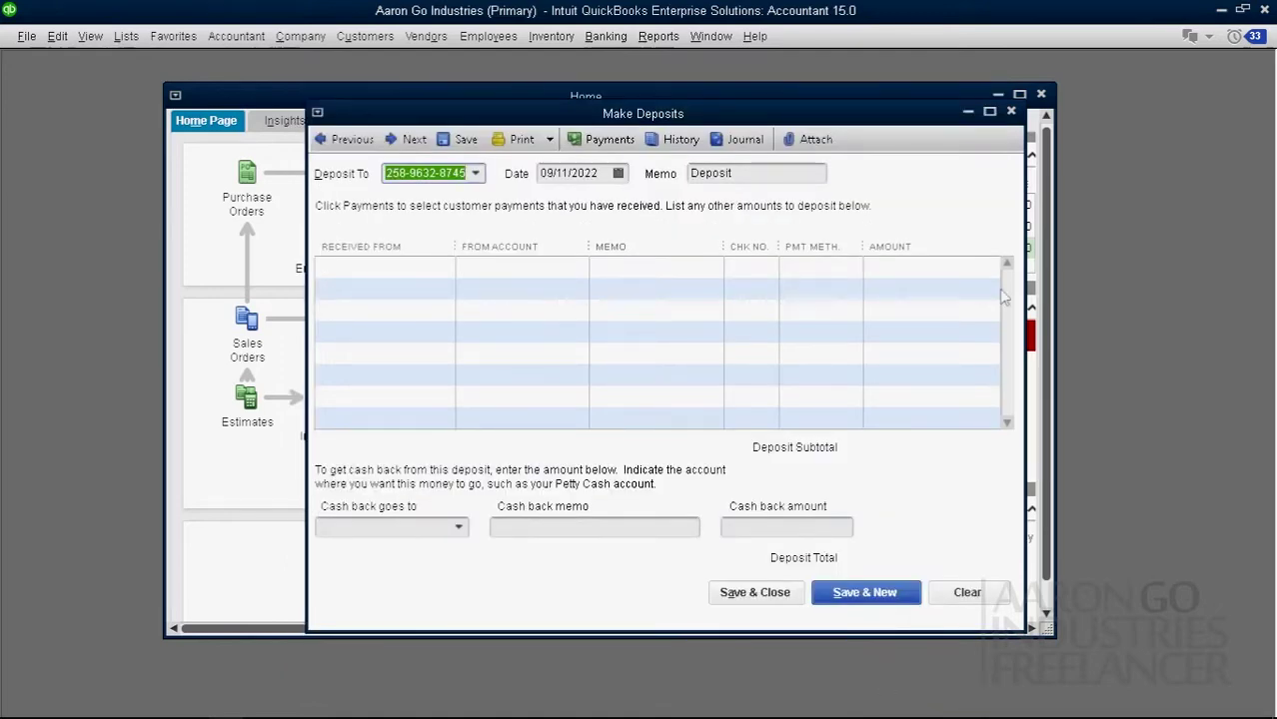
pyautogui.click(1011, 111)
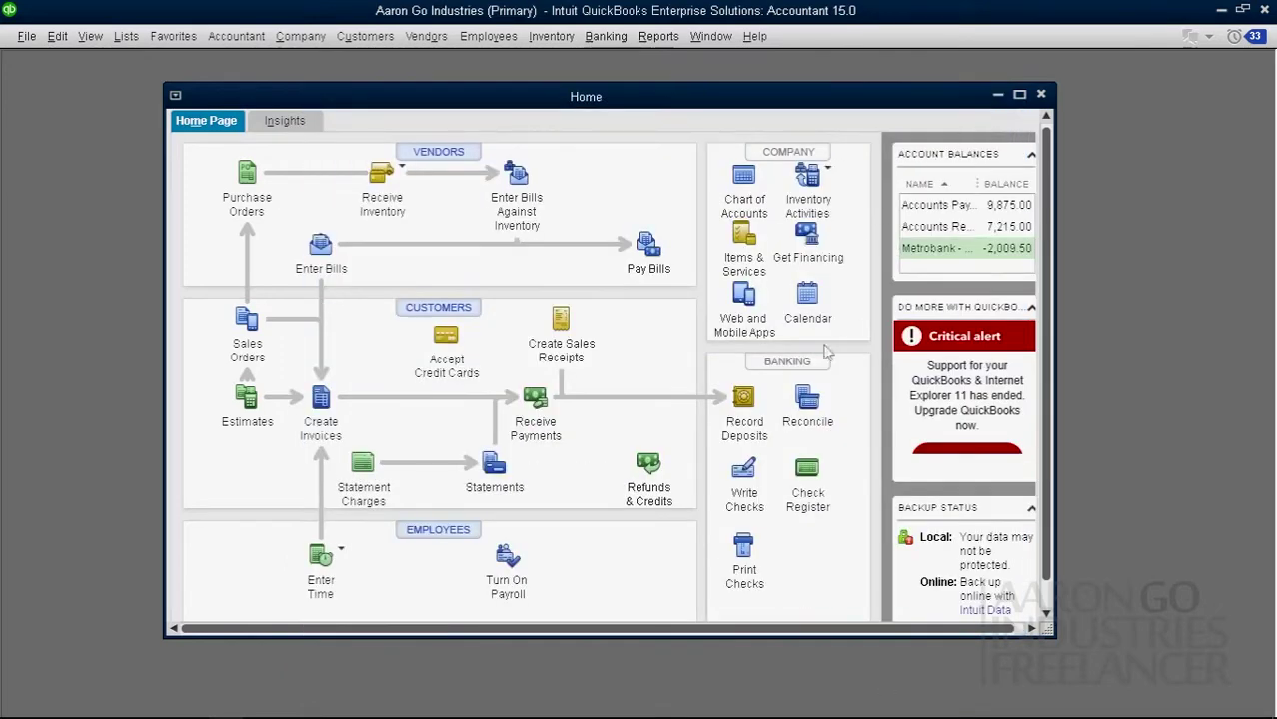
pyautogui.click(741, 400)
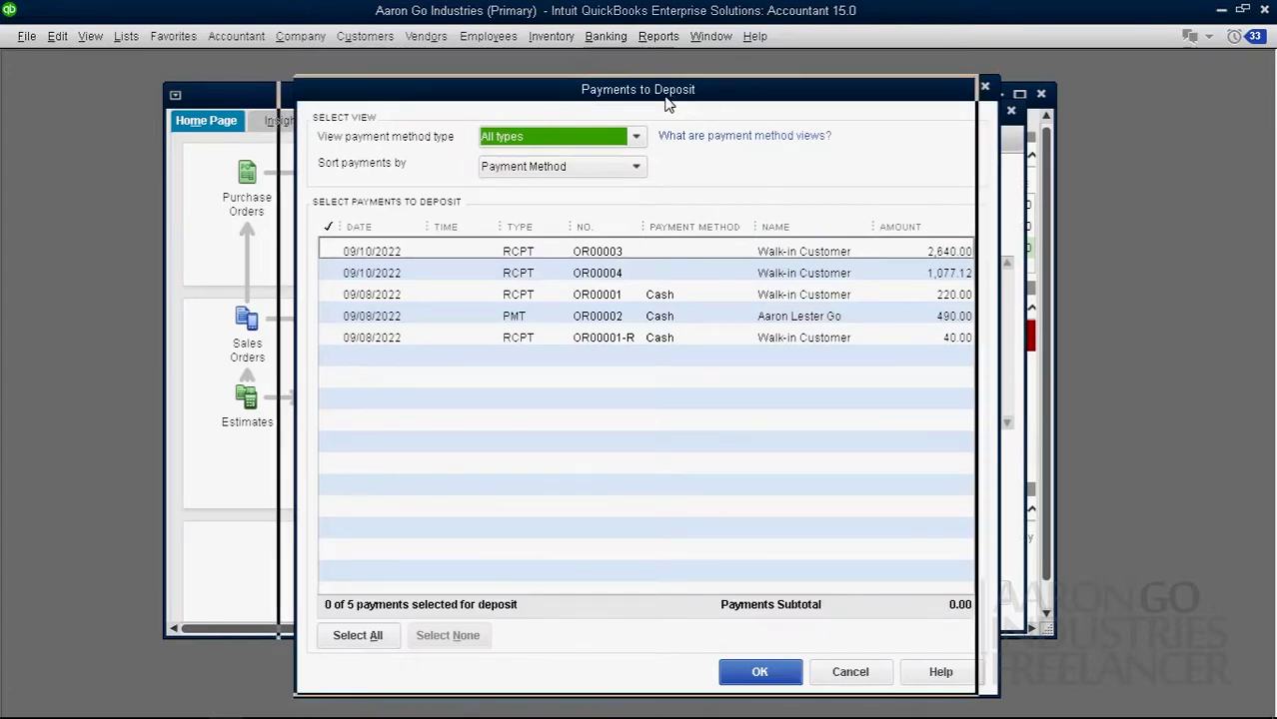
pyautogui.moveTo(688, 100); pyautogui.dragTo(664, 103)
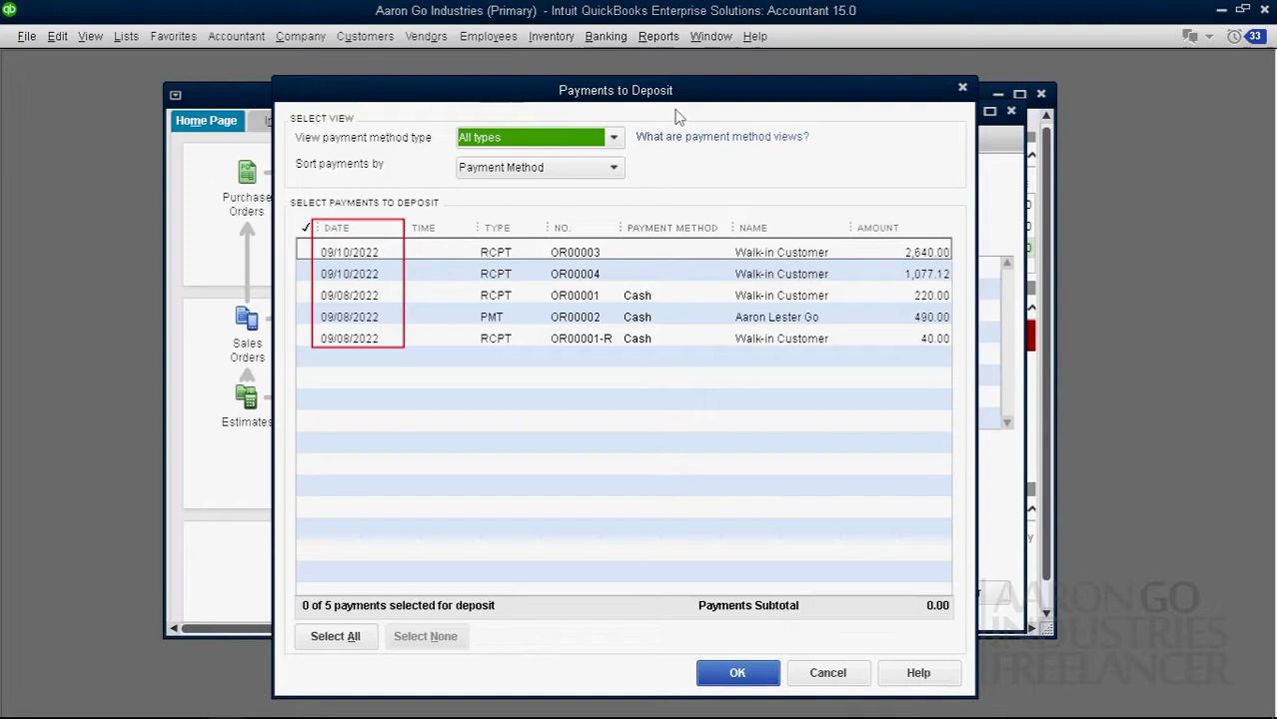
pyautogui.click(610, 416)
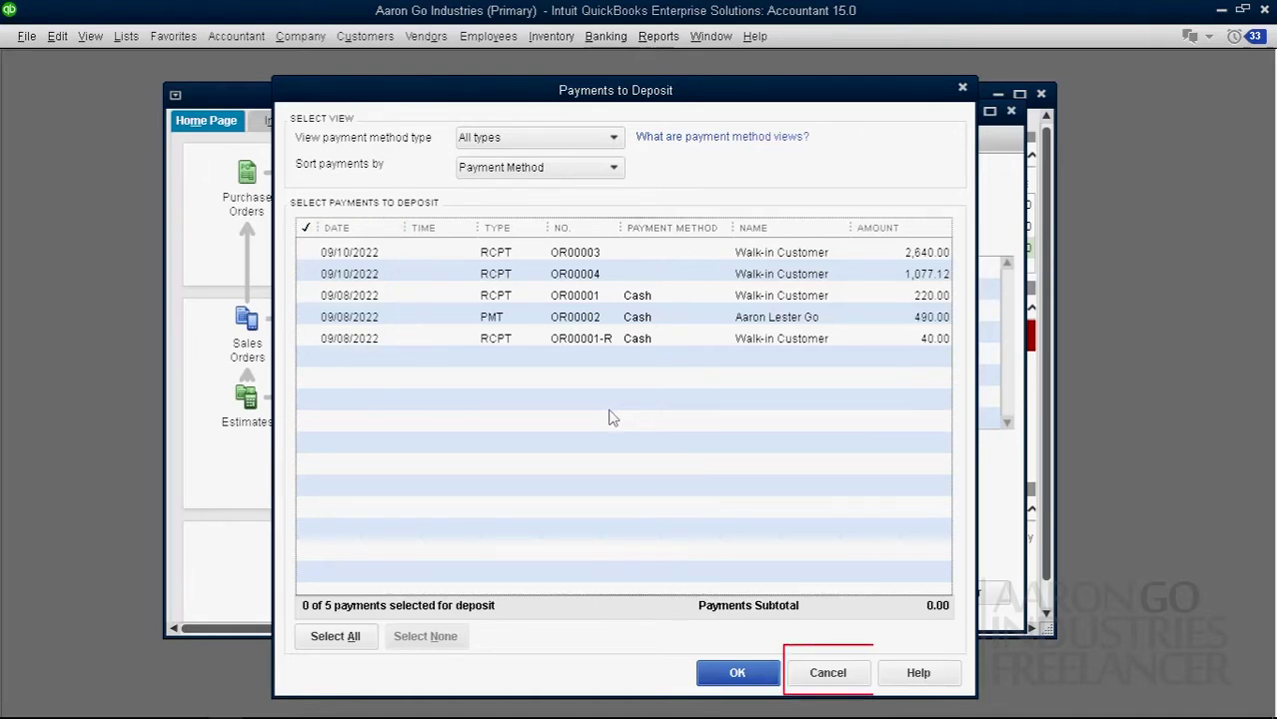
pyautogui.click(833, 674)
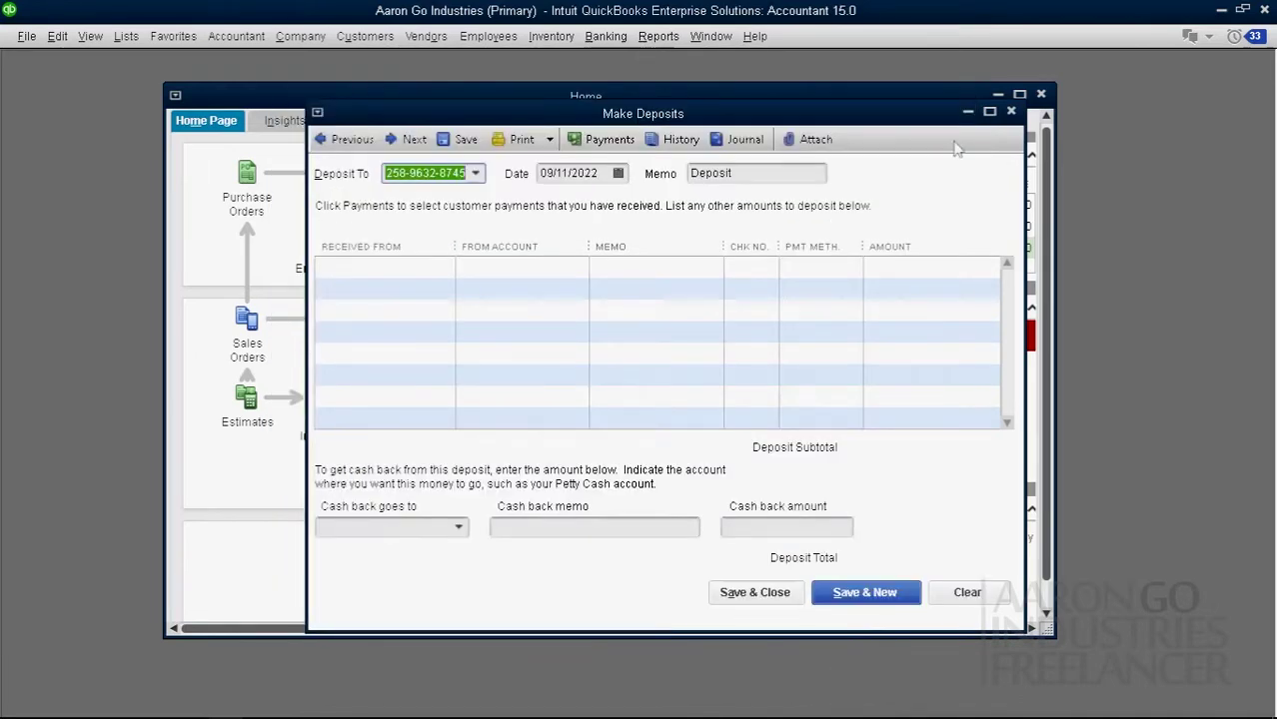
pyautogui.click(1011, 114)
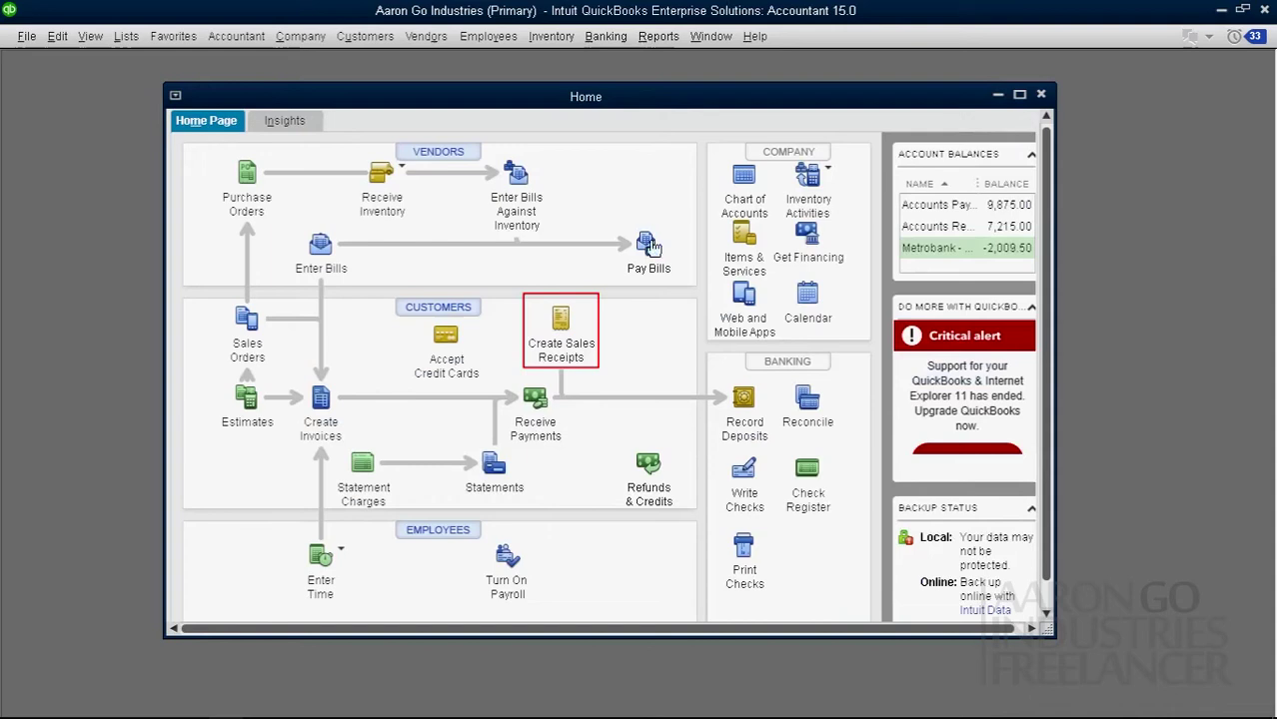
# Step: Revisit sales receipt OR00004, try marking it Cash, and close without recording changes
pyautogui.click(561, 319)
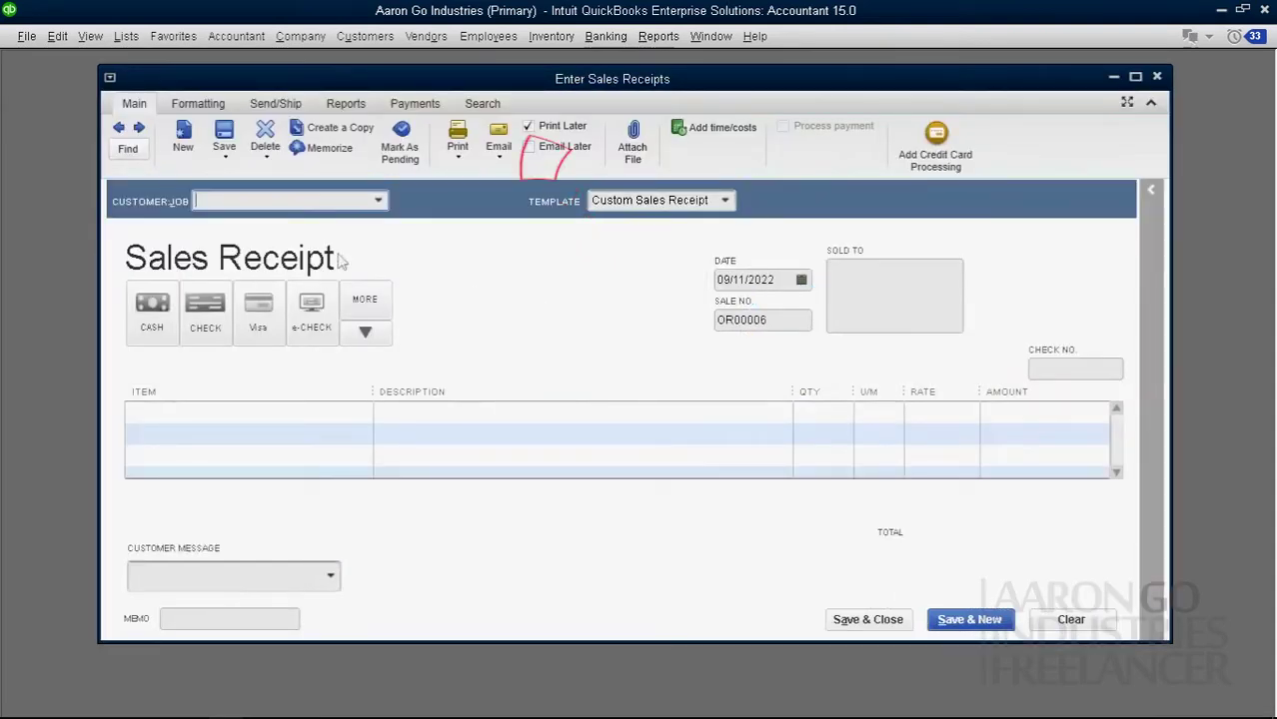
pyautogui.click(119, 129)
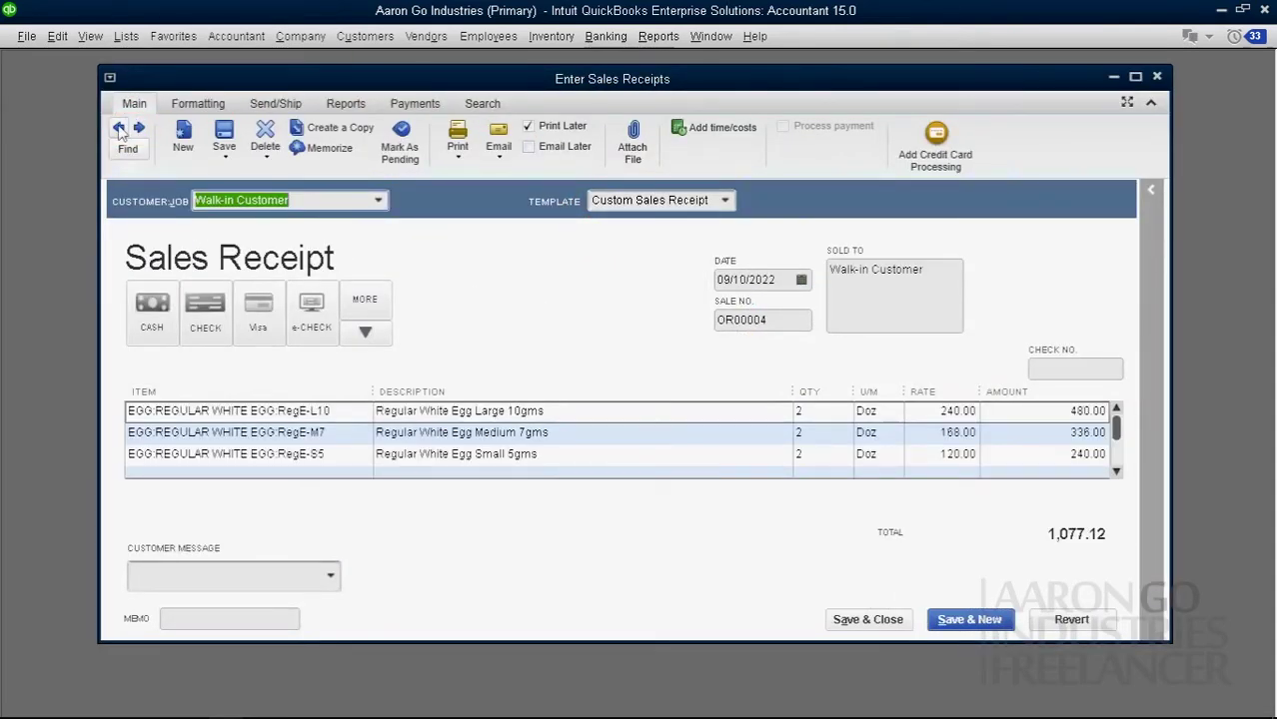
pyautogui.click(154, 312)
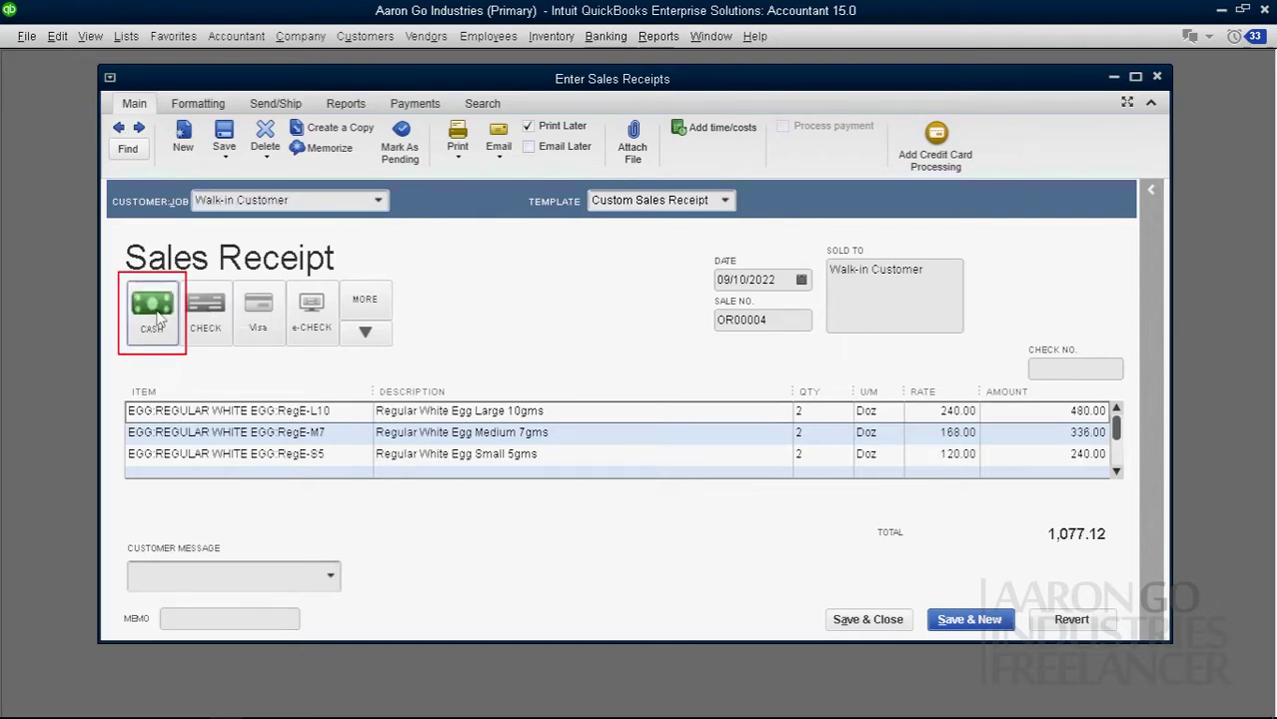
pyautogui.click(119, 130)
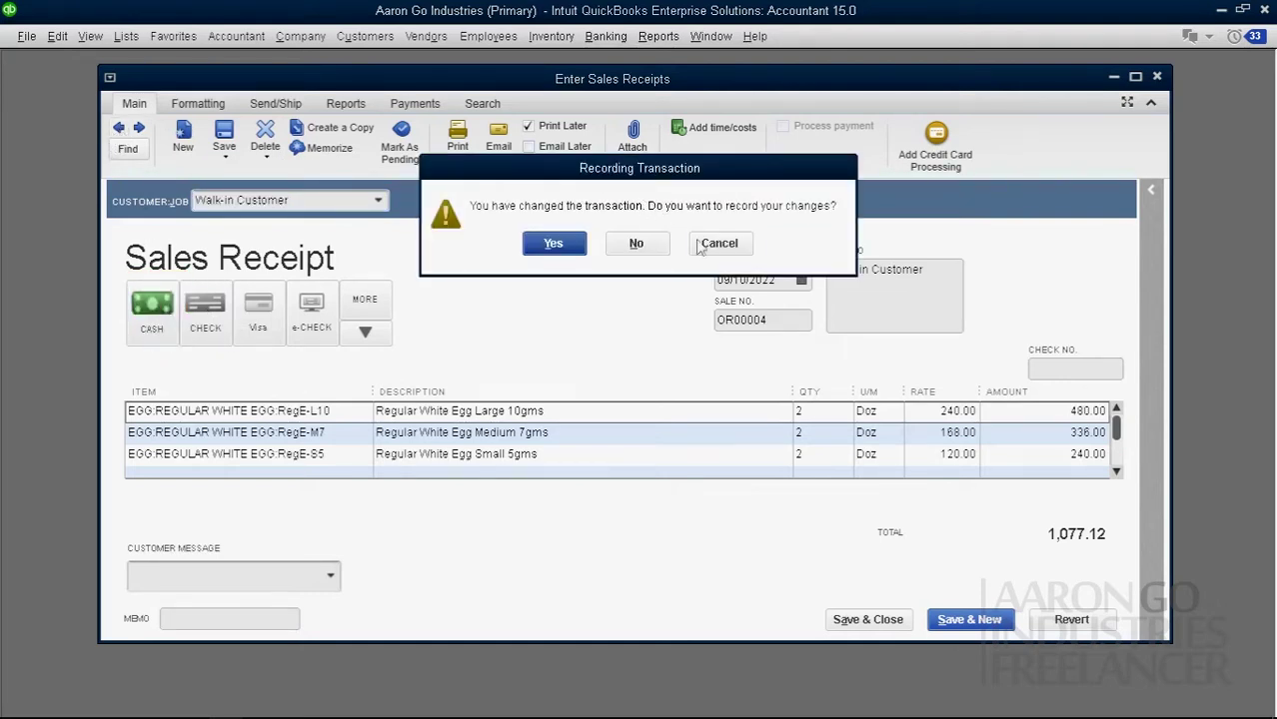
pyautogui.click(700, 246)
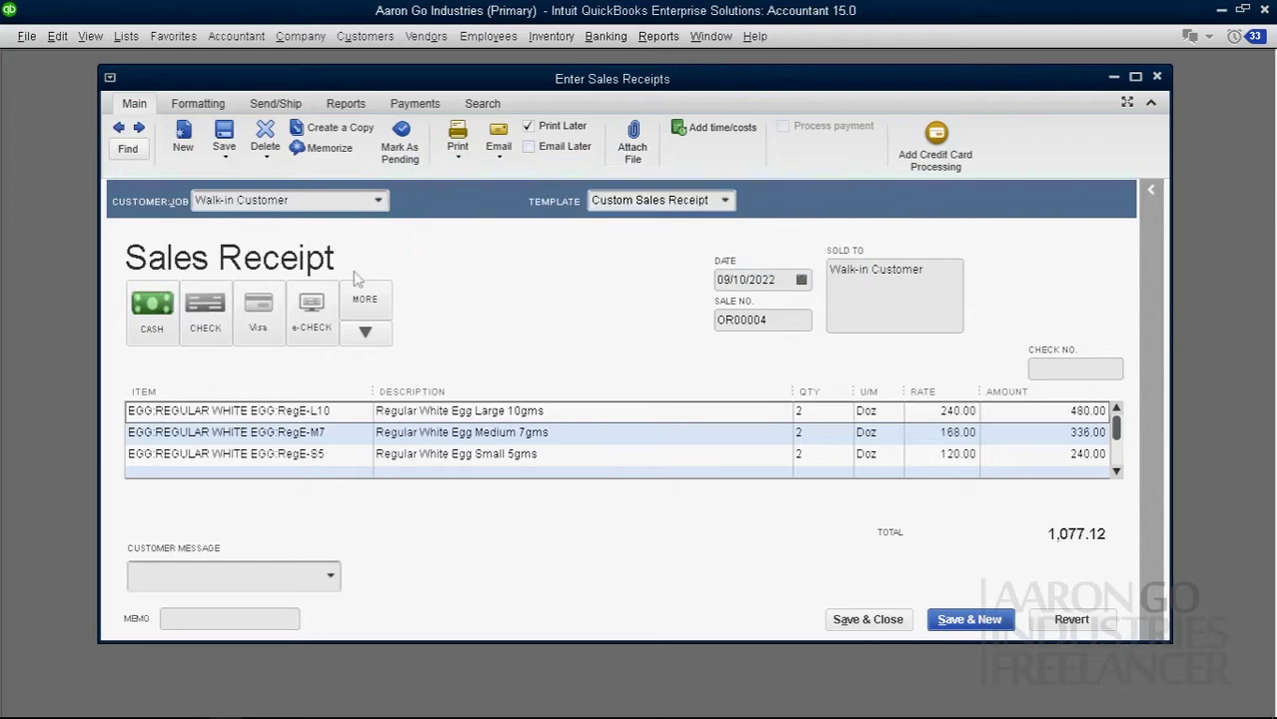
pyautogui.click(1157, 77)
pyautogui.click(654, 246)
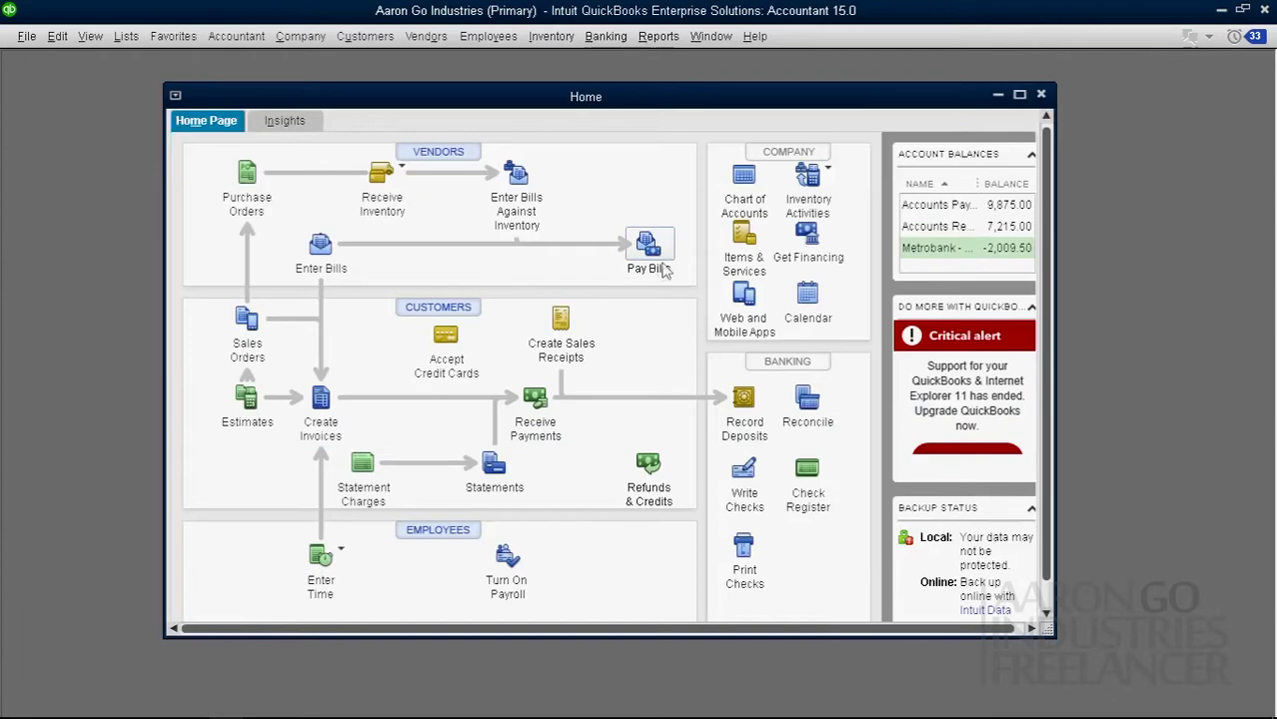
# Step: Select all five undeposited payments and load them into Make Deposits
pyautogui.click(751, 402)
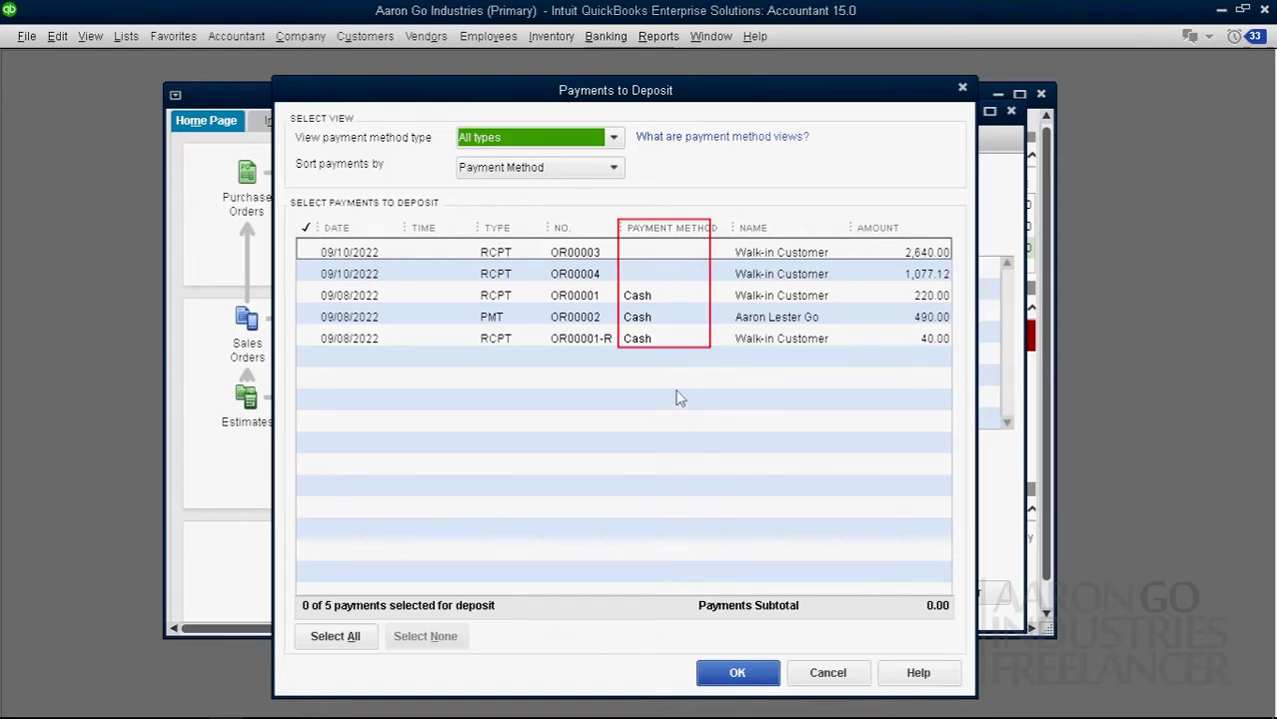
pyautogui.click(659, 339)
pyautogui.click(657, 317)
pyautogui.click(657, 296)
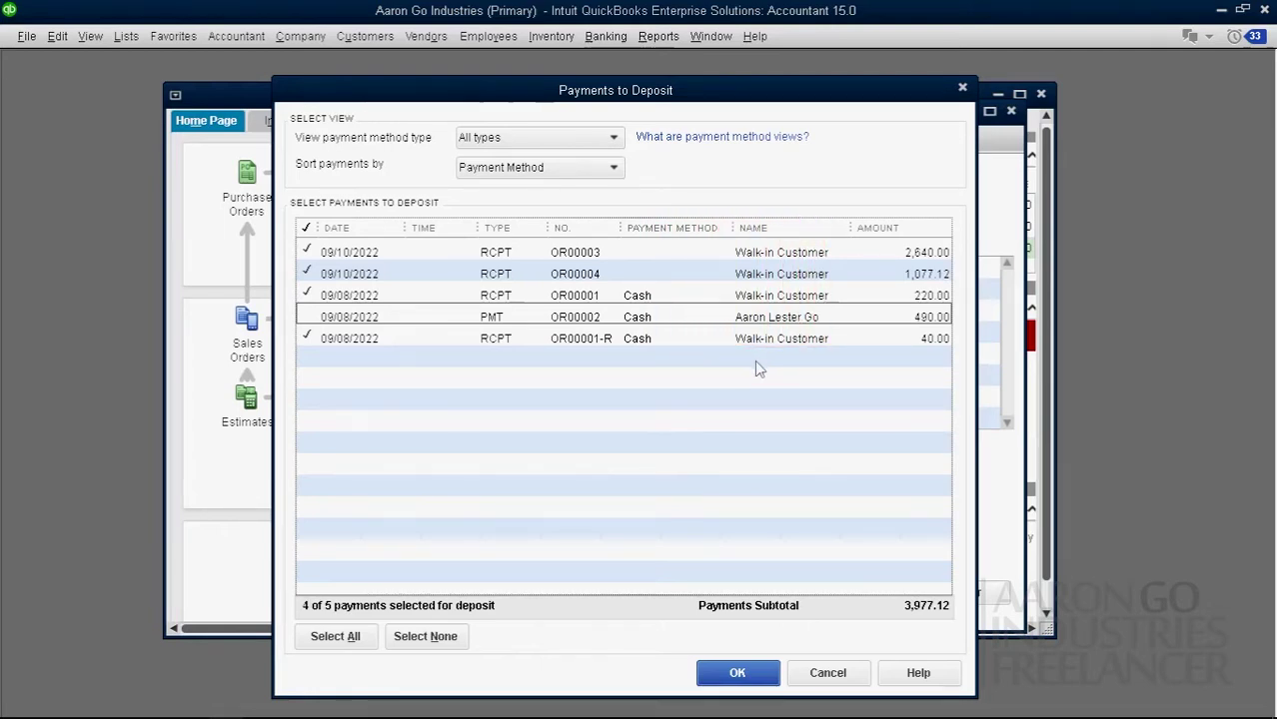
pyautogui.click(774, 342)
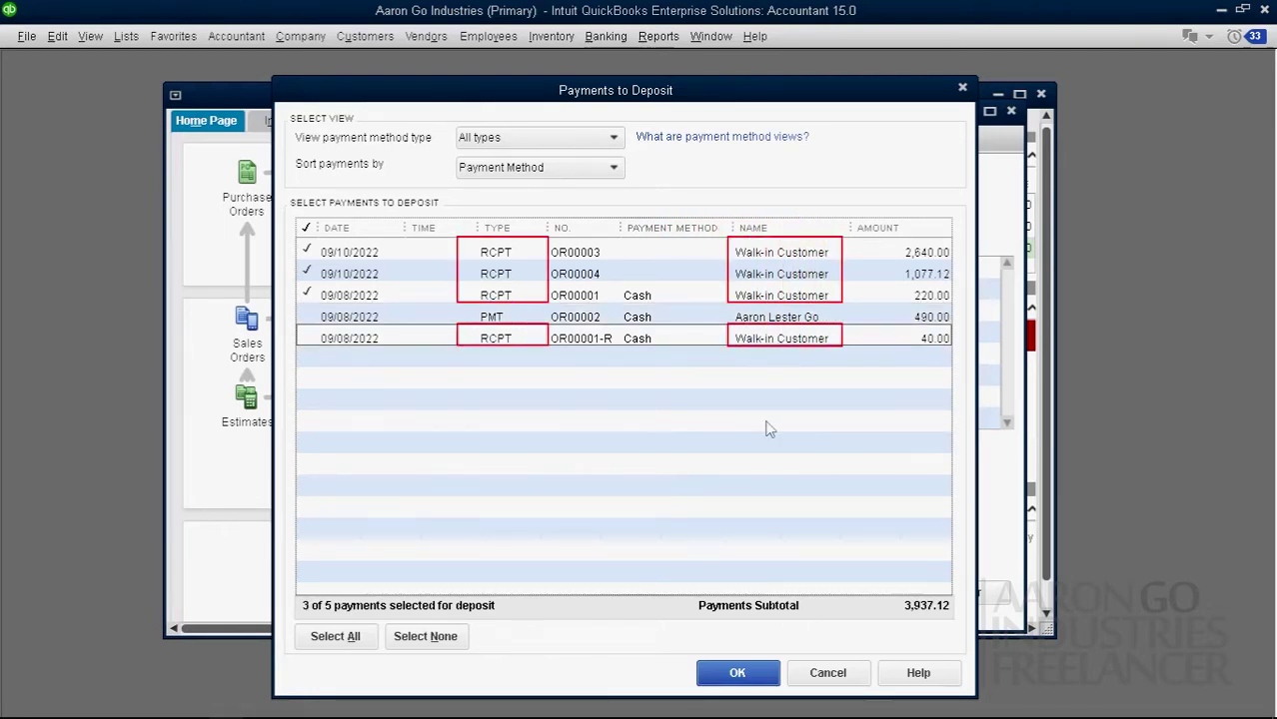
pyautogui.click(423, 643)
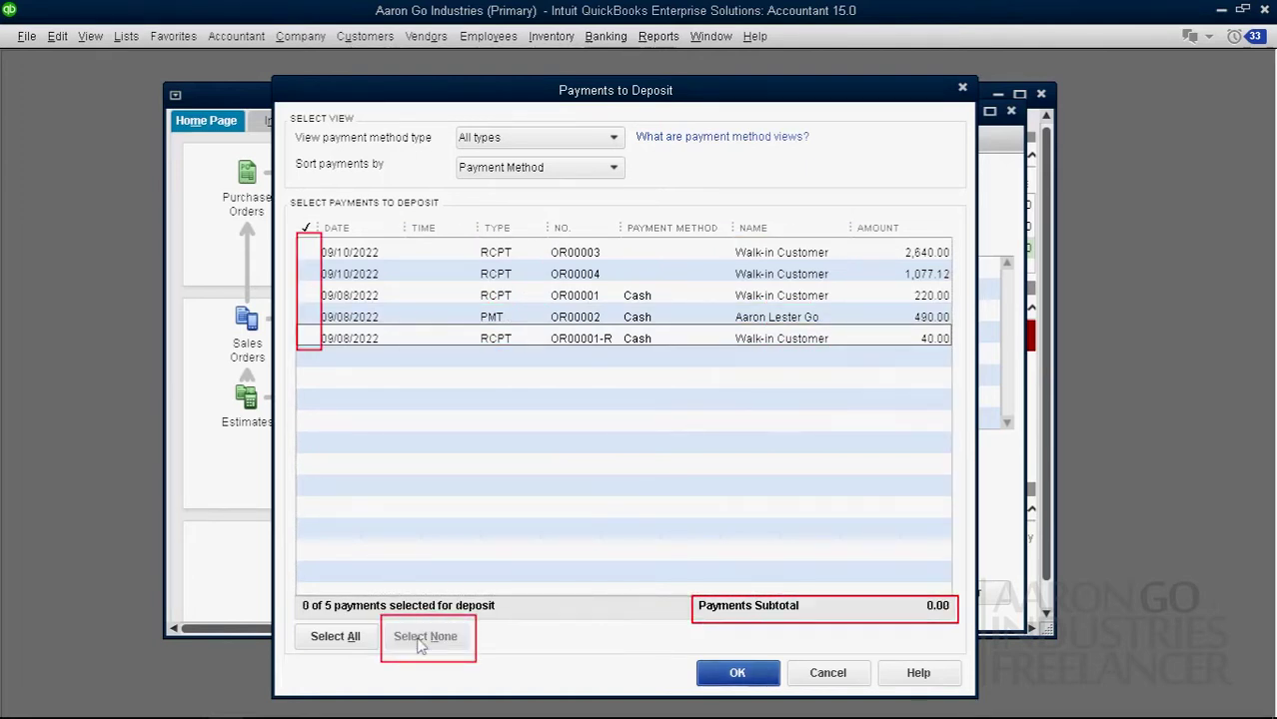
pyautogui.click(352, 642)
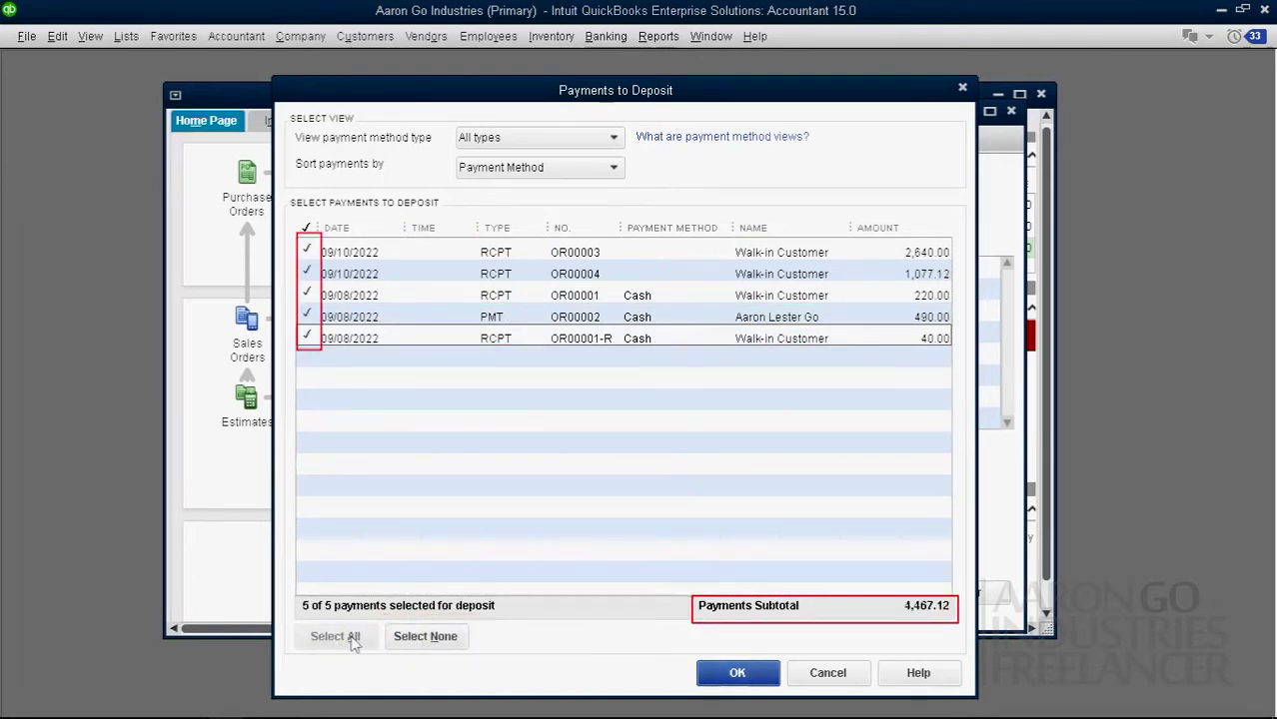
pyautogui.click(408, 641)
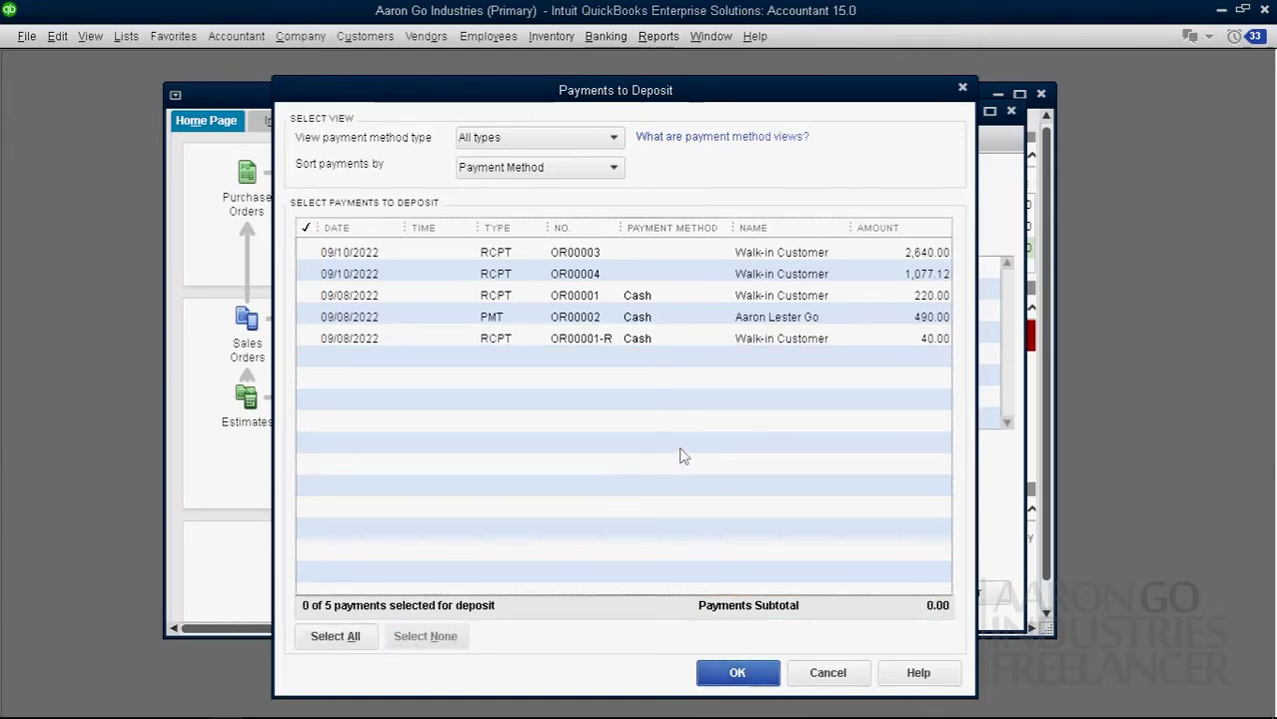
pyautogui.click(360, 636)
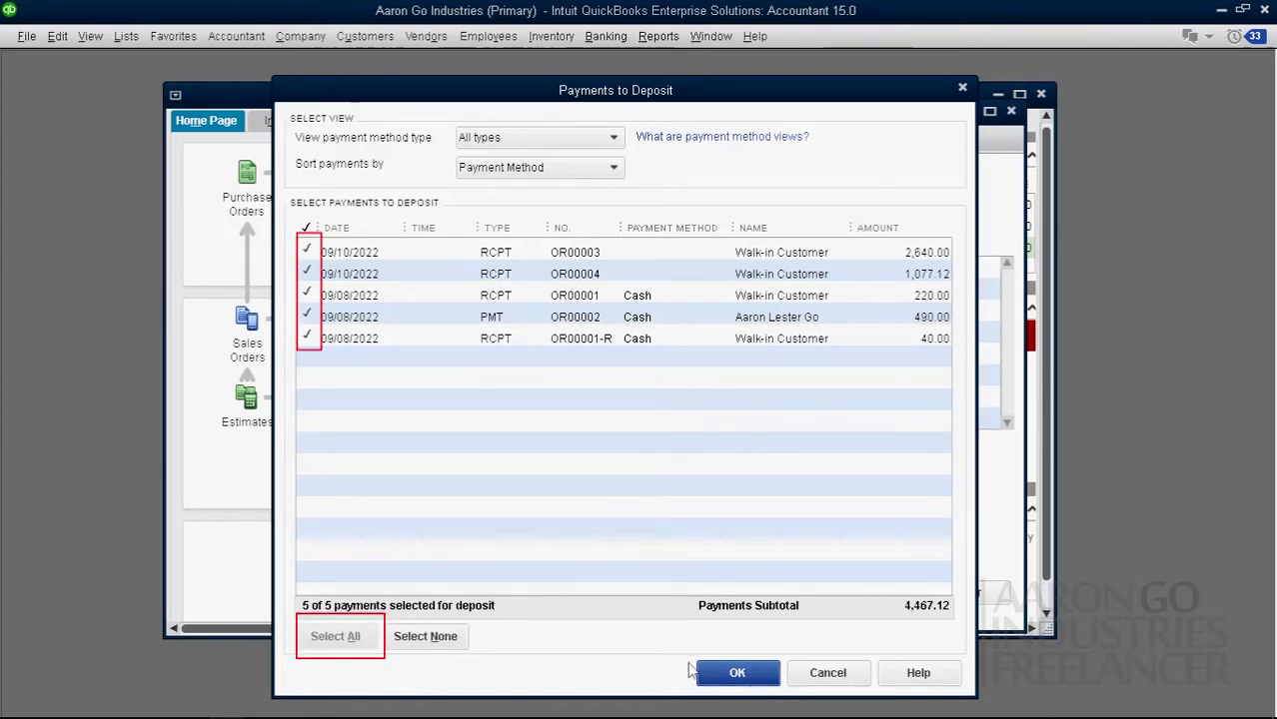
pyautogui.click(719, 672)
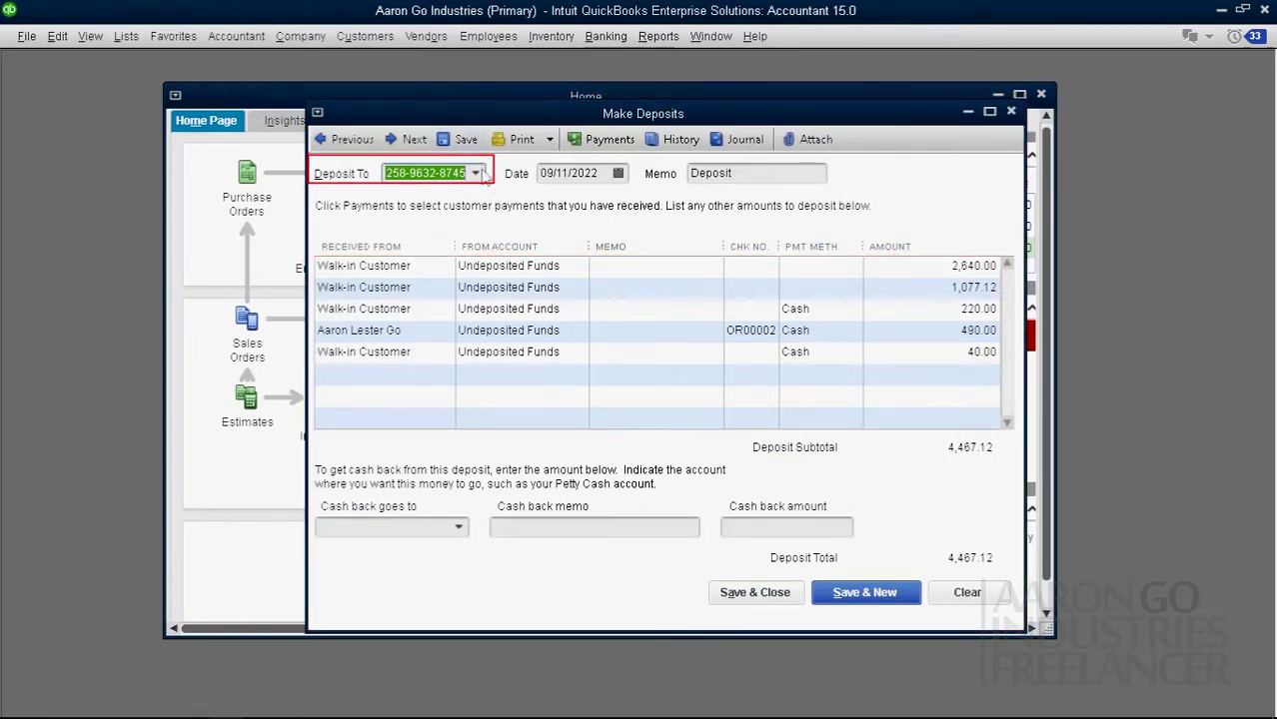
# Step: Keep Metrobank as the Deposit To account and shift the deposit form right
pyautogui.click(476, 174)
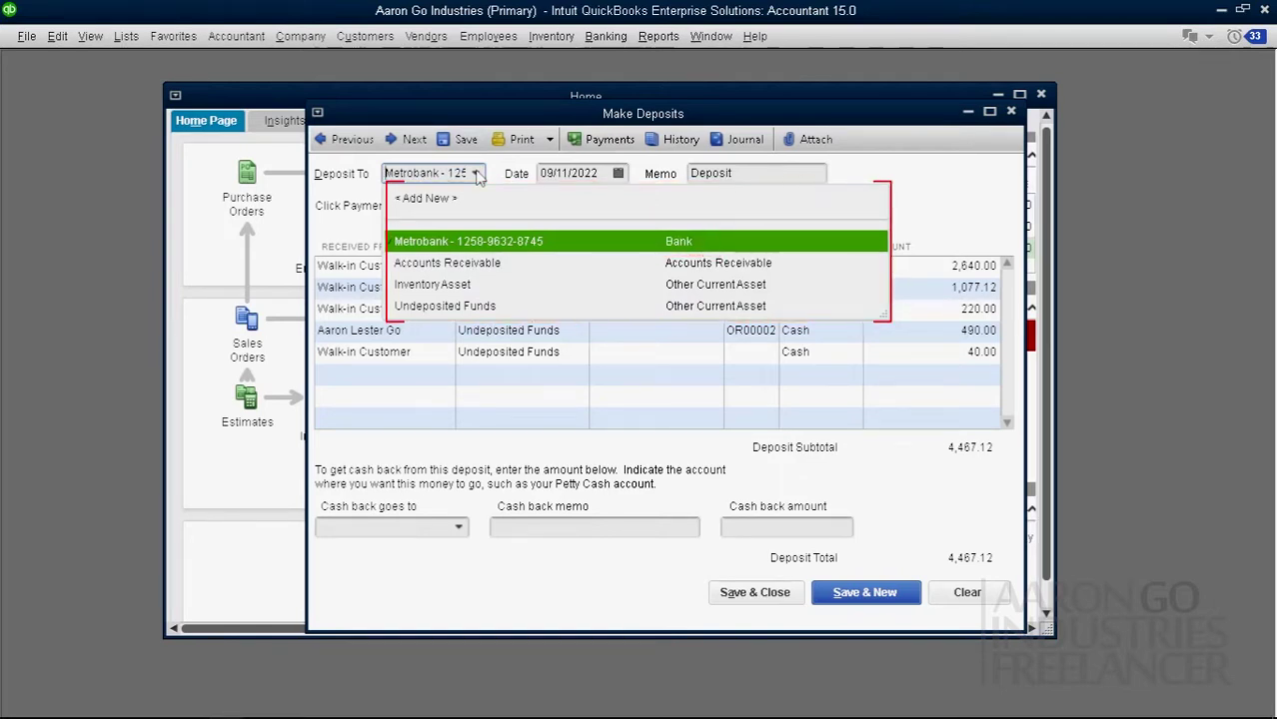
pyautogui.click(469, 117)
pyautogui.moveTo(470, 118); pyautogui.dragTo(694, 116)
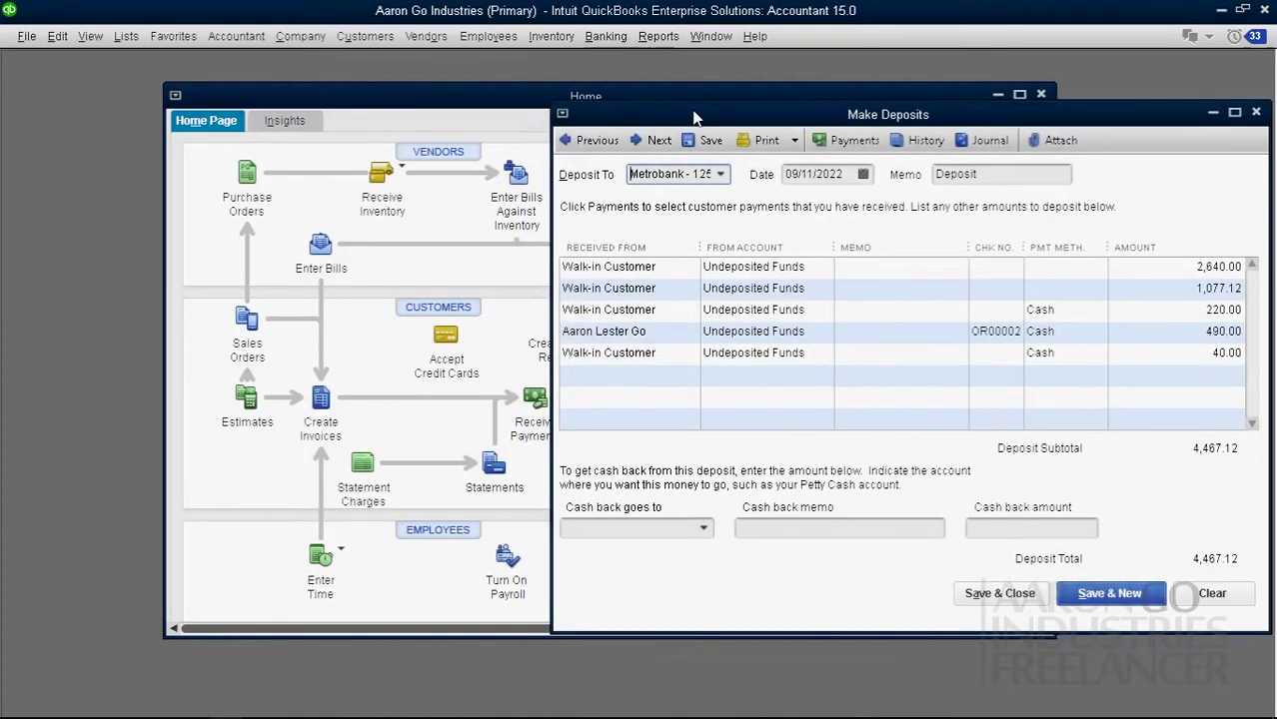
pyautogui.click(126, 40)
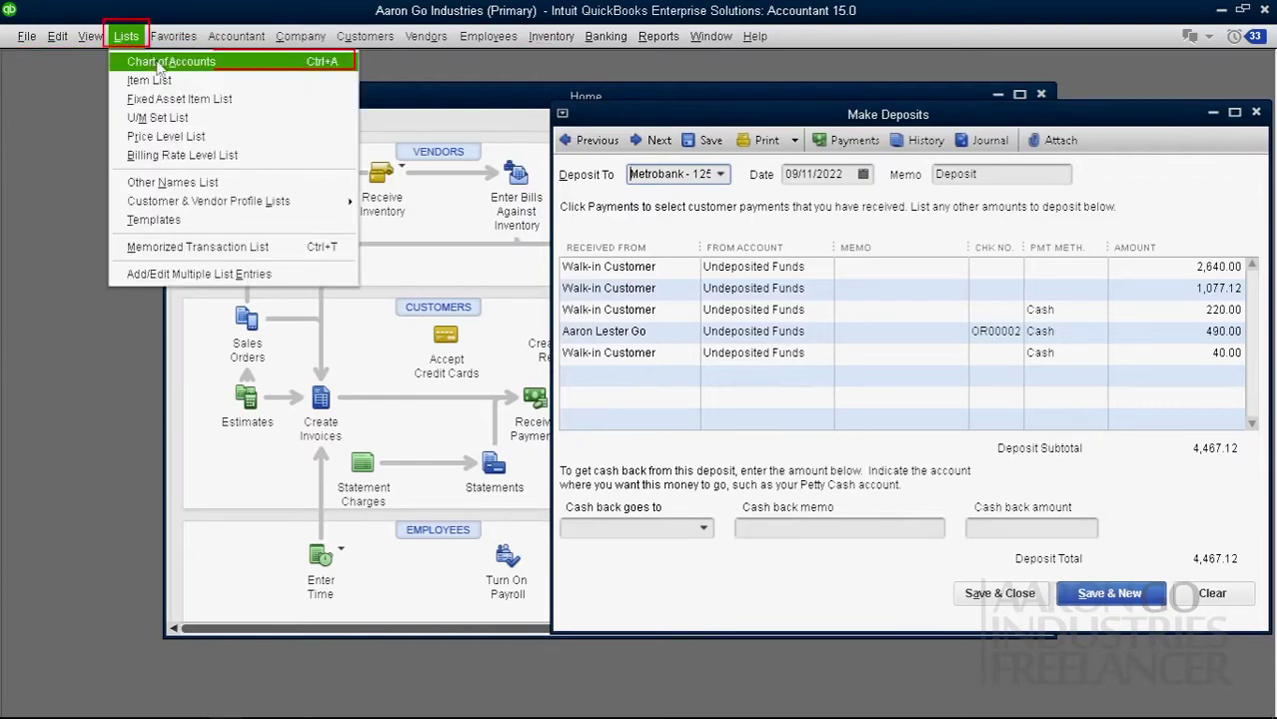
# Step: Open the Chart of Accounts and arrange it beside the deposit form to compare balances
pyautogui.click(234, 59)
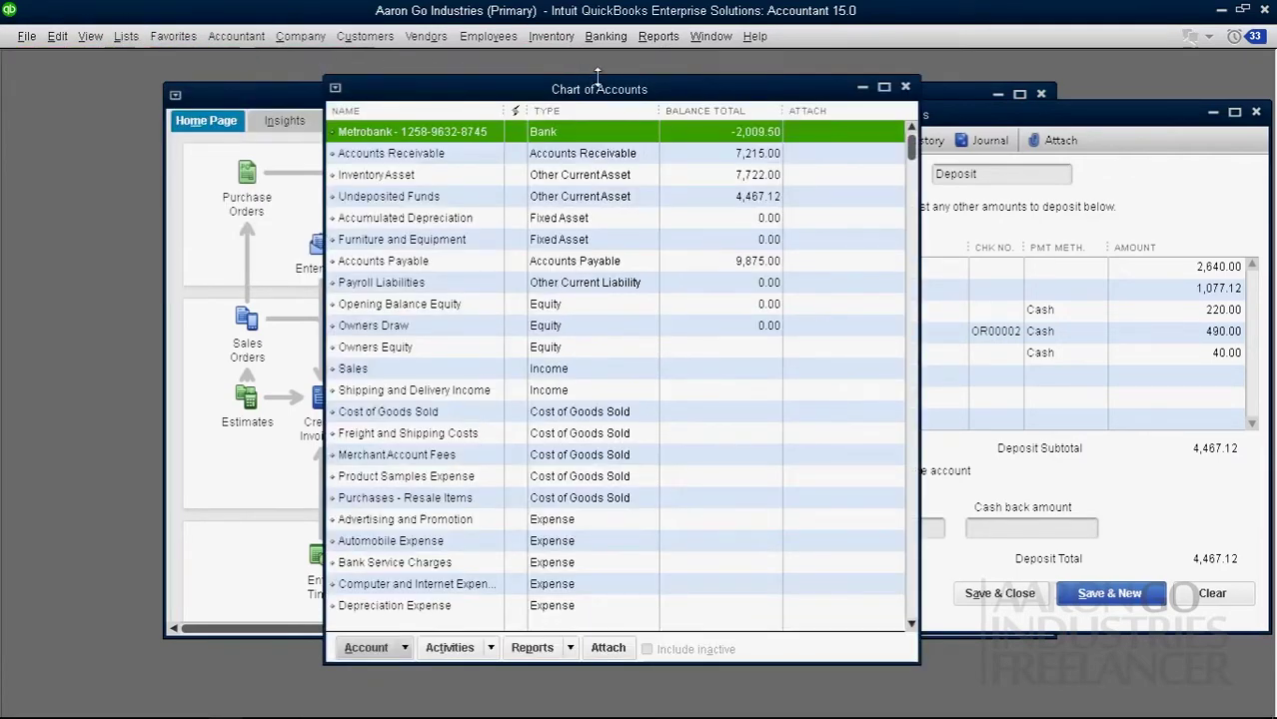
pyautogui.moveTo(672, 96); pyautogui.dragTo(310, 105)
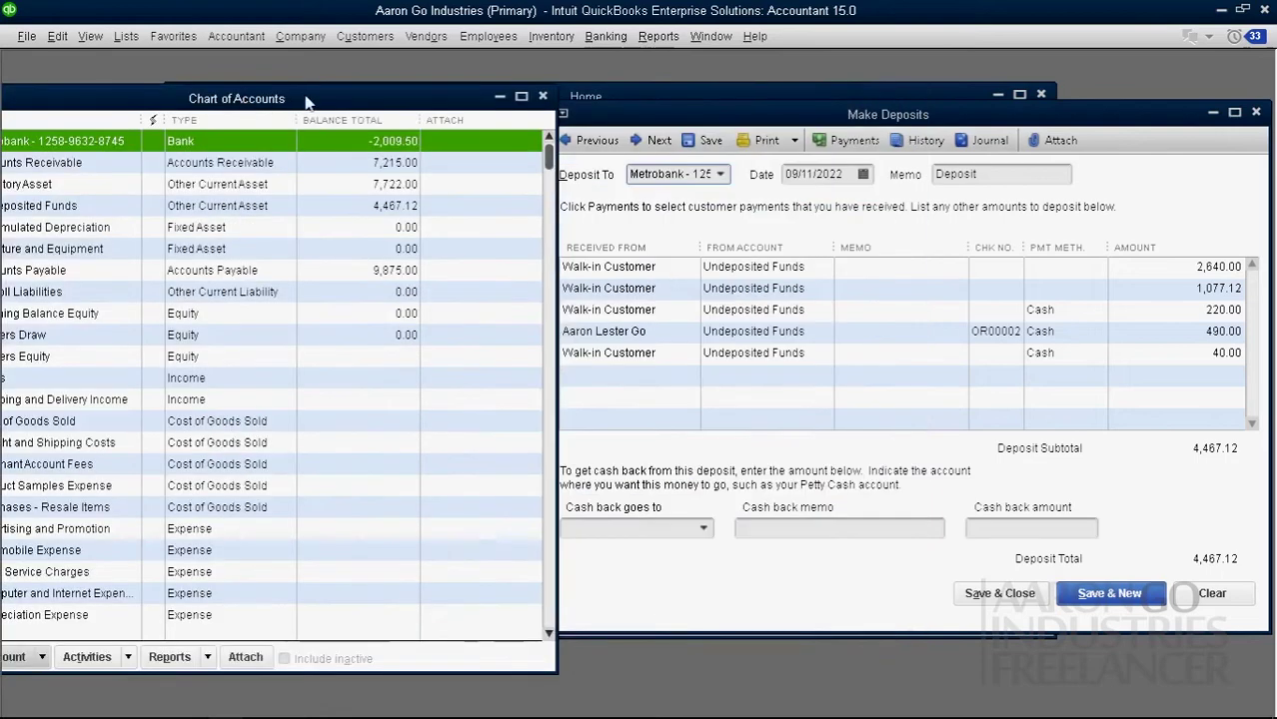
pyautogui.moveTo(552, 199); pyautogui.dragTo(423, 199)
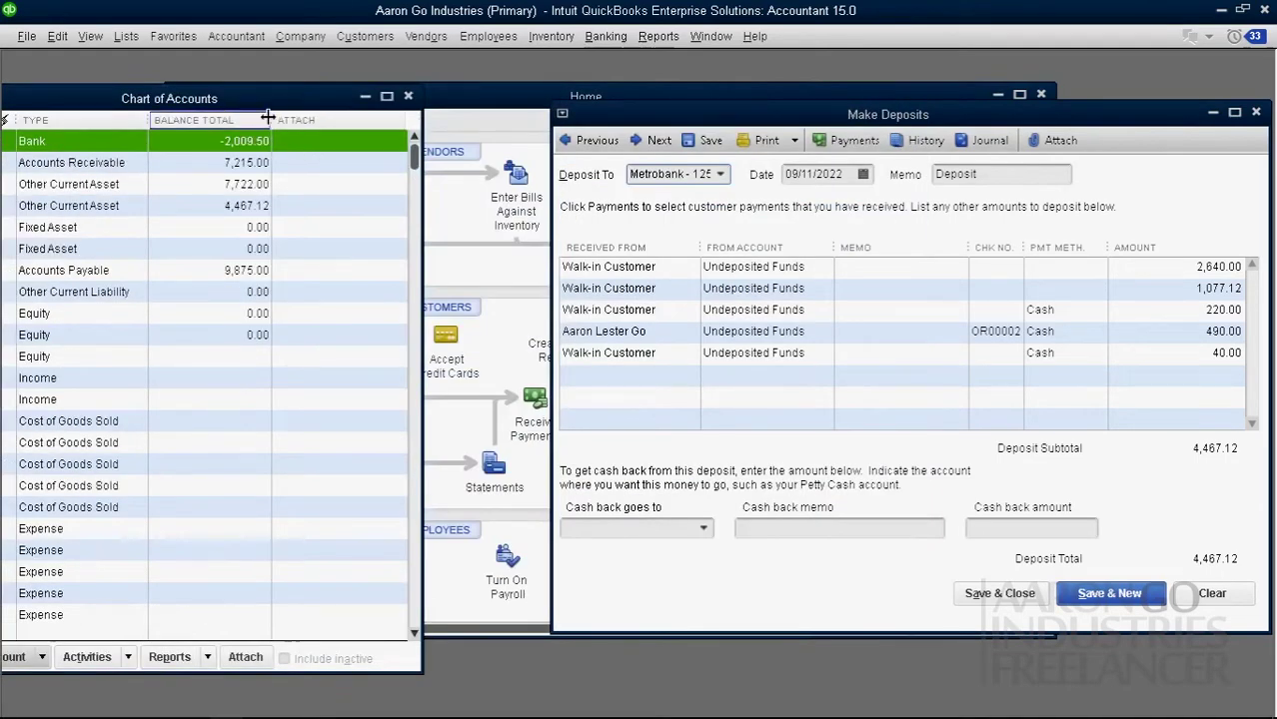
pyautogui.moveTo(345, 120); pyautogui.dragTo(345, 121)
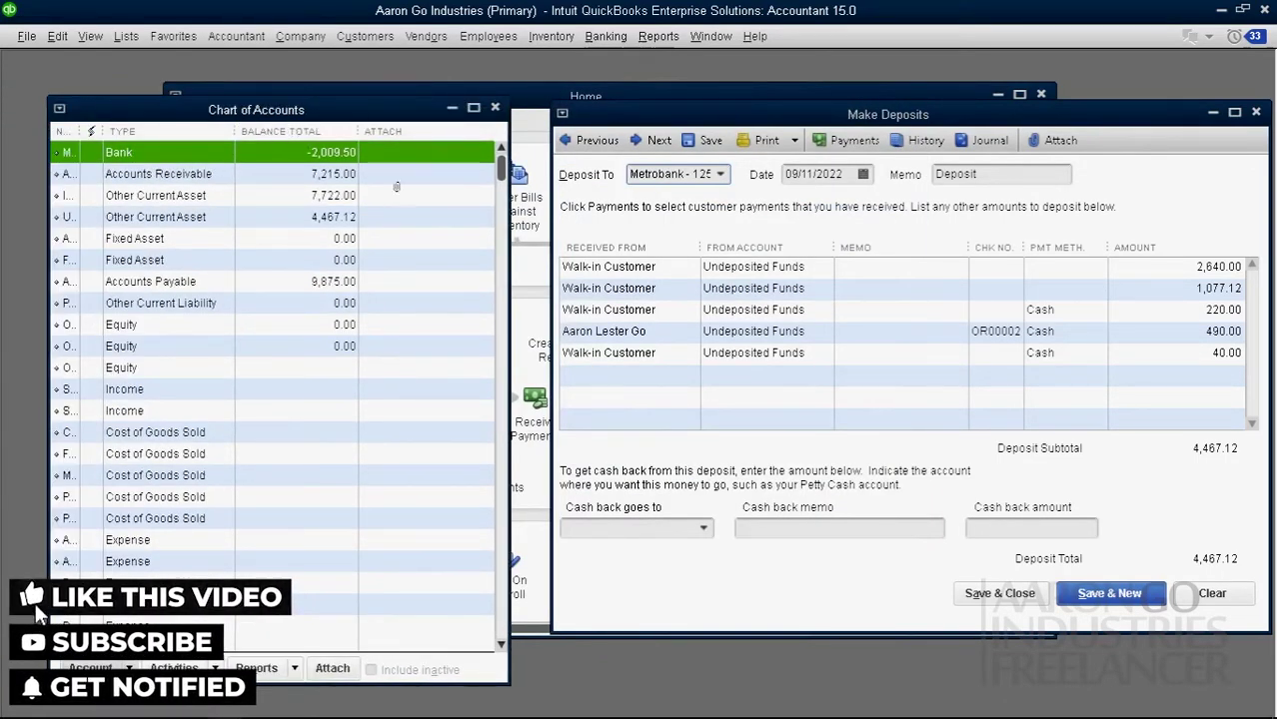
pyautogui.moveTo(512, 152); pyautogui.dragTo(768, 152)
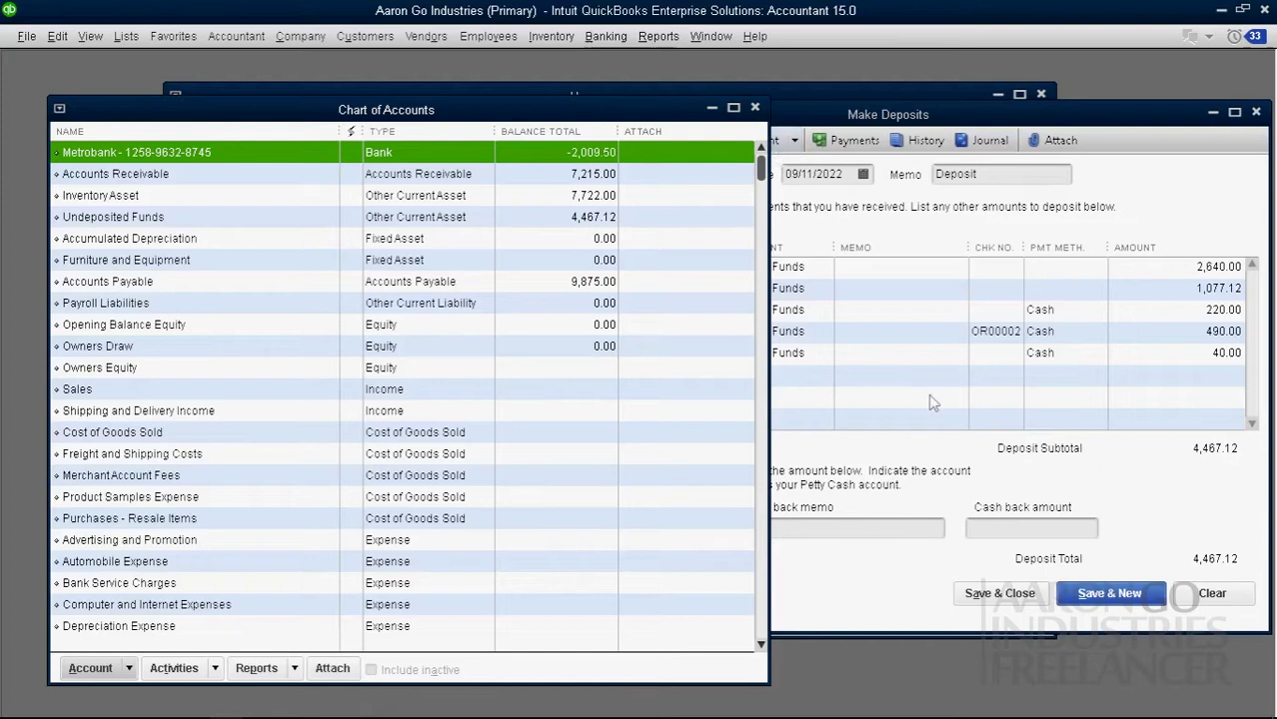
pyautogui.click(813, 117)
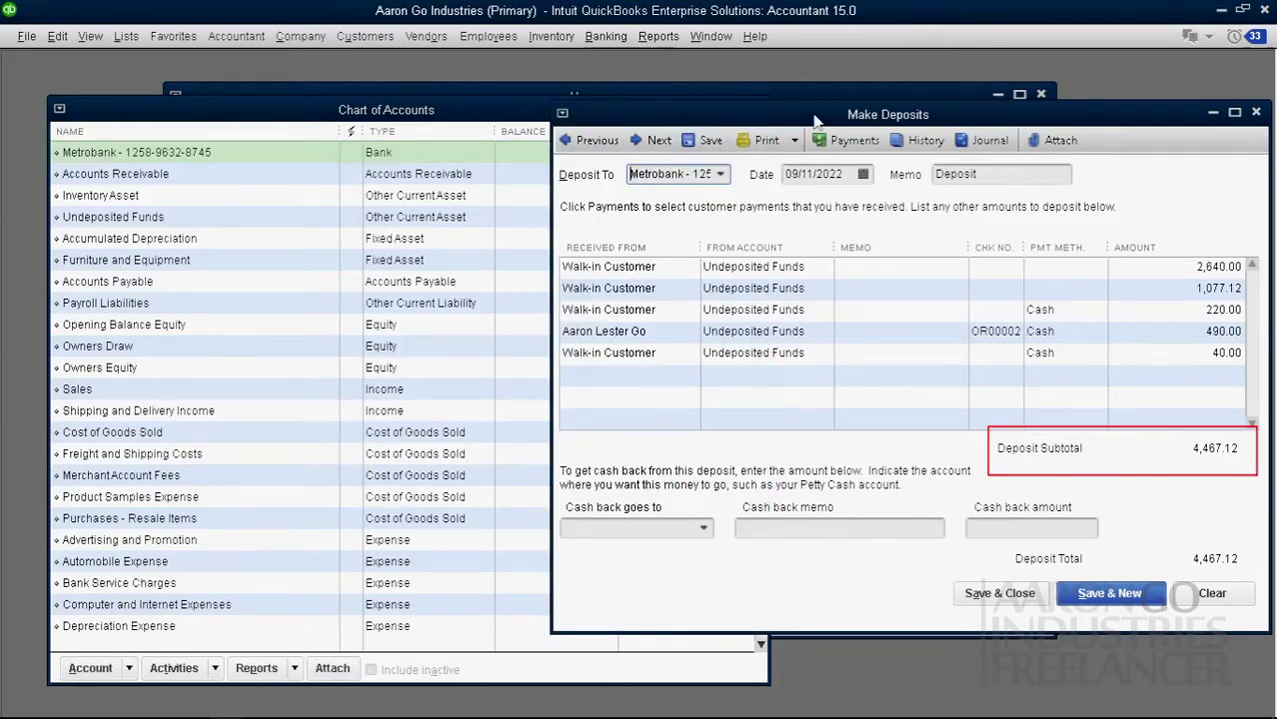
pyautogui.click(491, 116)
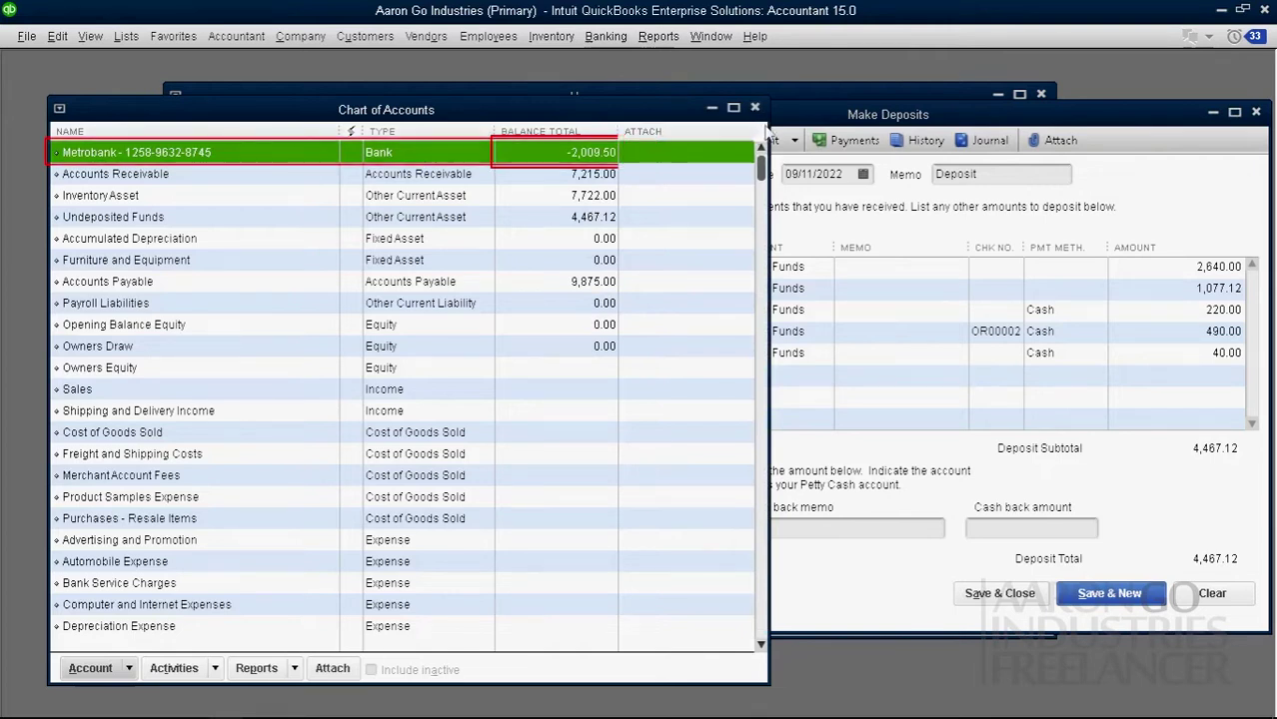
pyautogui.moveTo(769, 122); pyautogui.dragTo(685, 122)
pyautogui.moveTo(252, 133); pyautogui.dragTo(206, 132)
pyautogui.moveTo(391, 102); pyautogui.dragTo(363, 84)
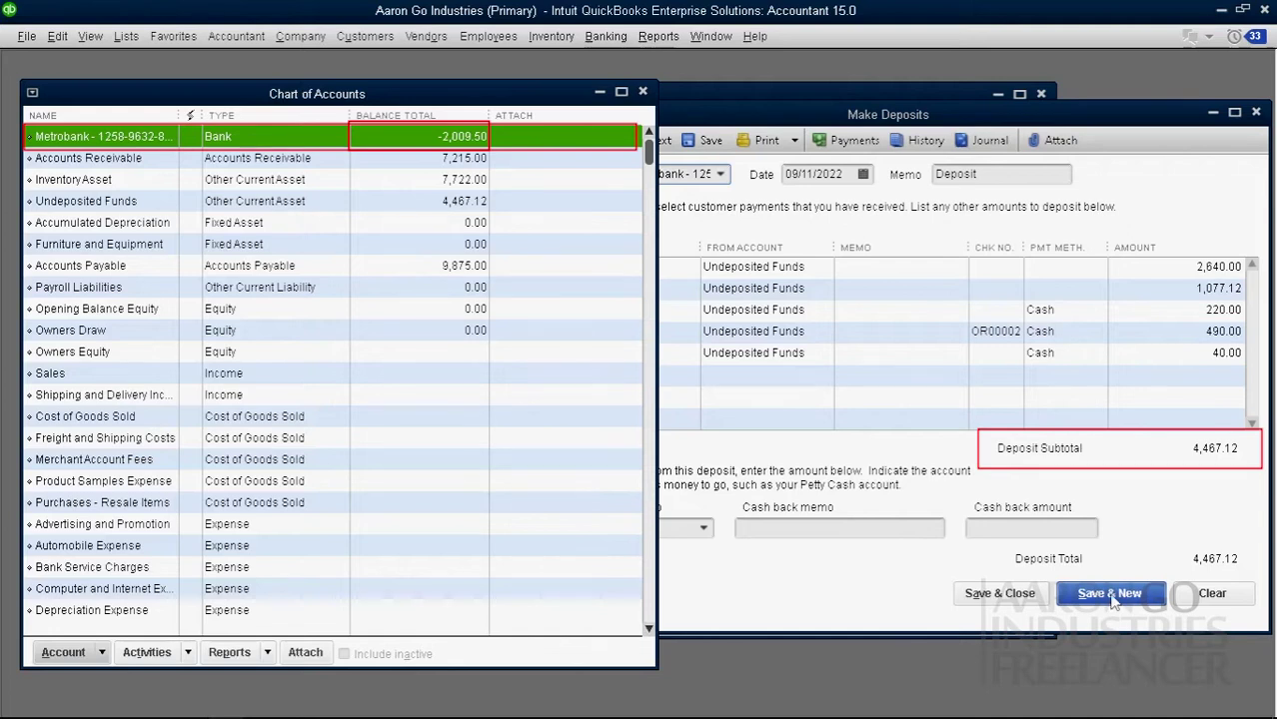
# Step: Discard the unrecorded 4,467.12 deposit and close the Chart of Accounts
pyautogui.click(1110, 595)
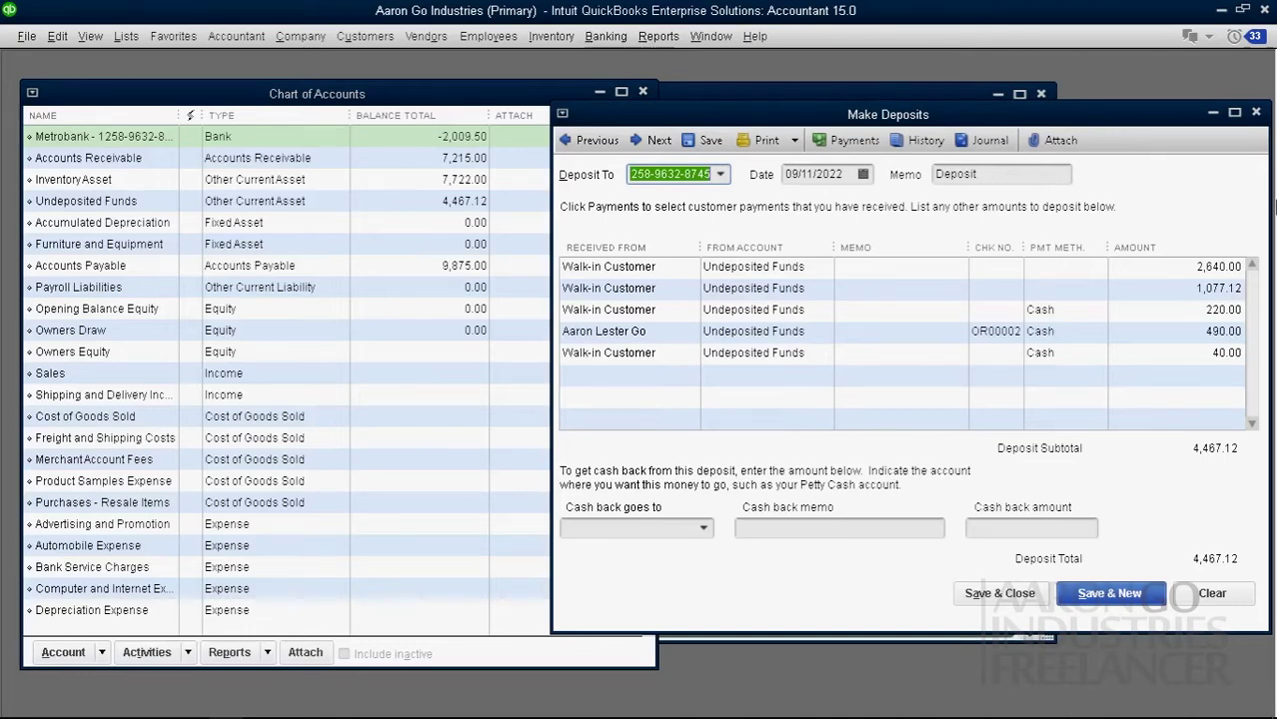
pyautogui.click(1258, 114)
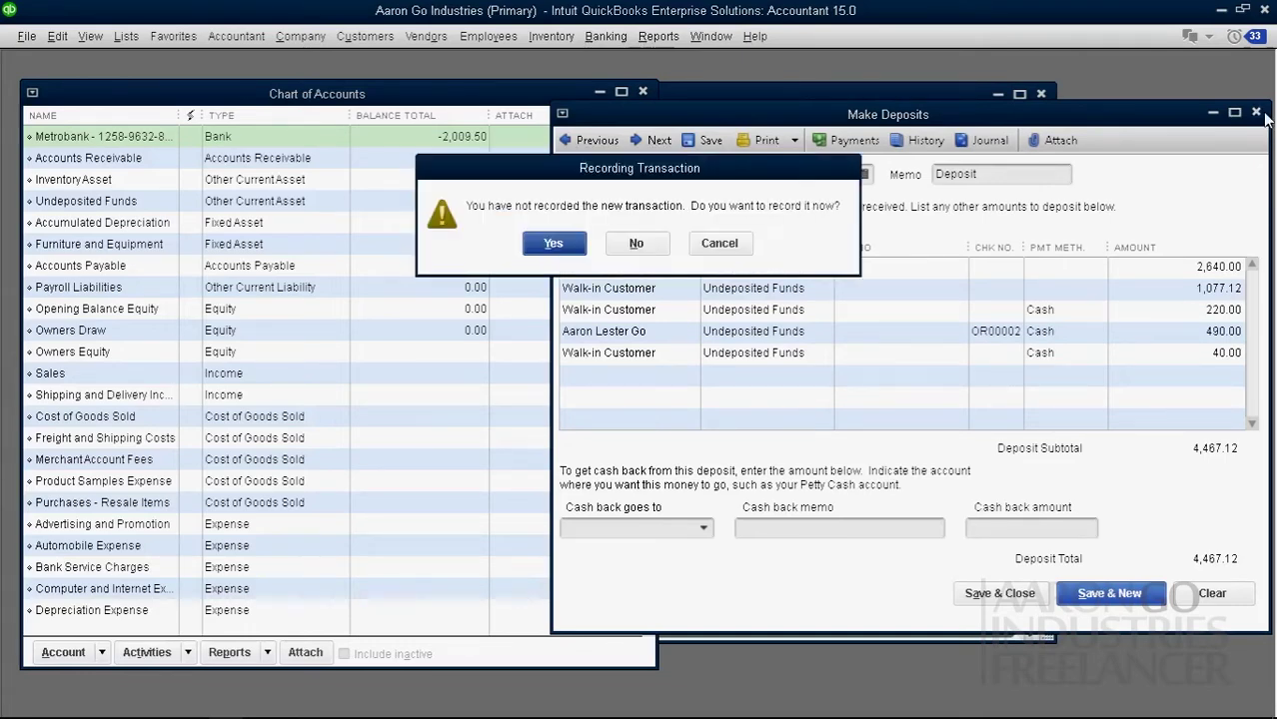
pyautogui.click(641, 250)
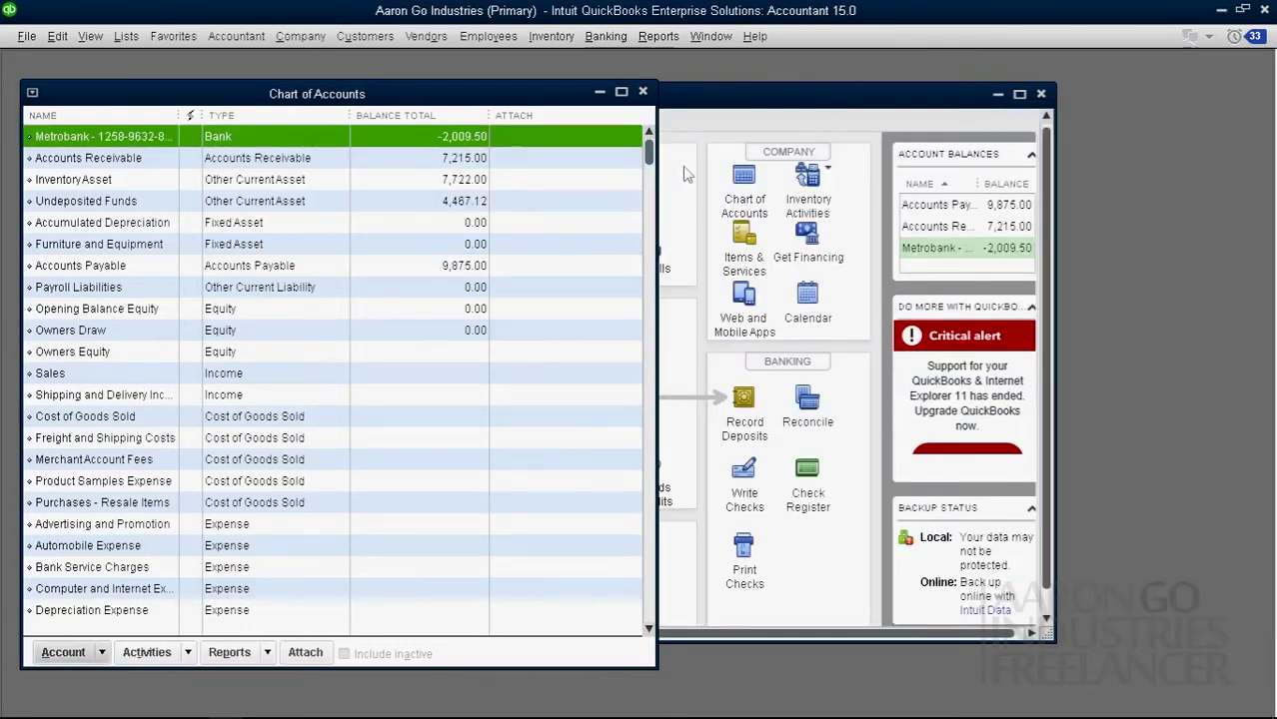
pyautogui.click(676, 98)
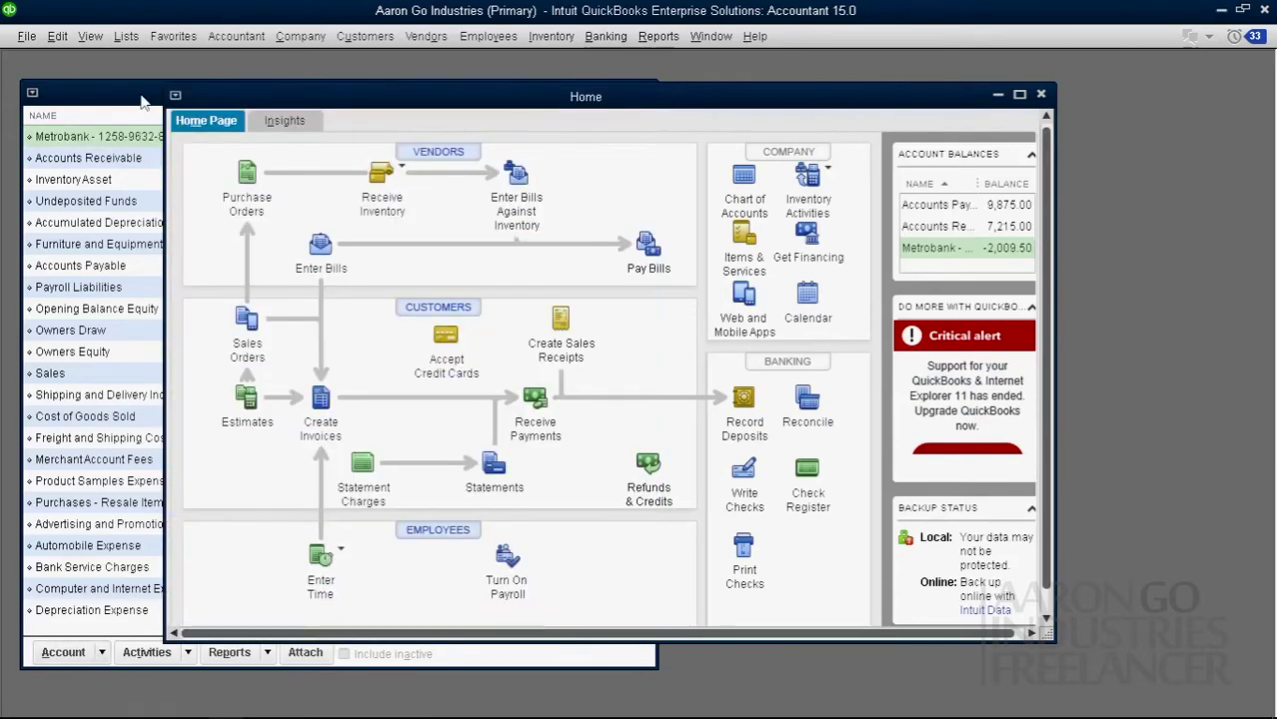
pyautogui.click(143, 101)
pyautogui.click(643, 92)
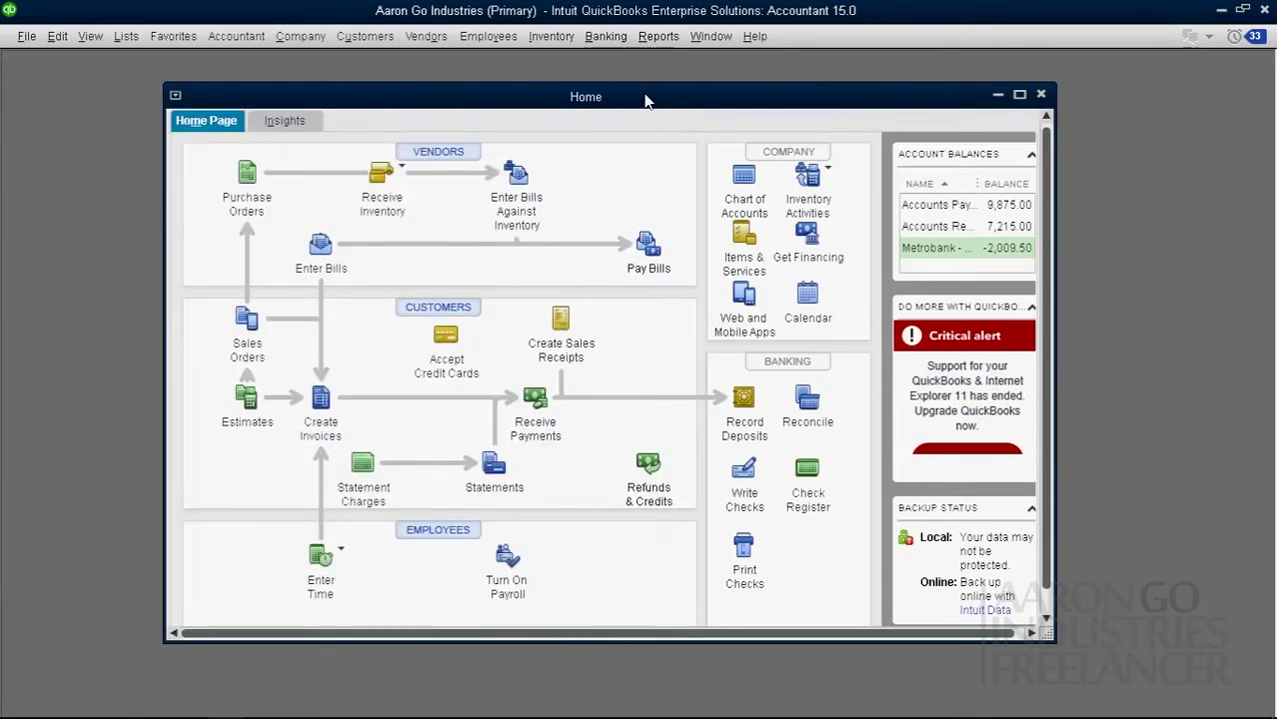
pyautogui.click(745, 401)
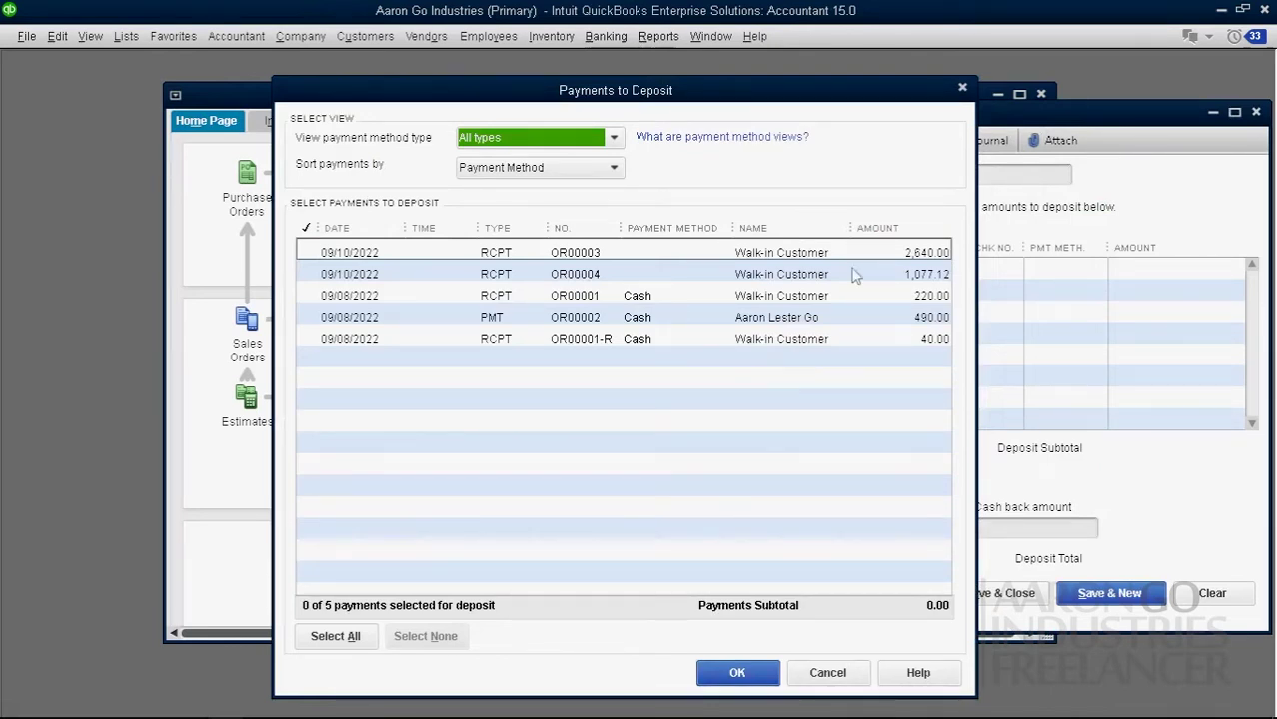
pyautogui.click(964, 91)
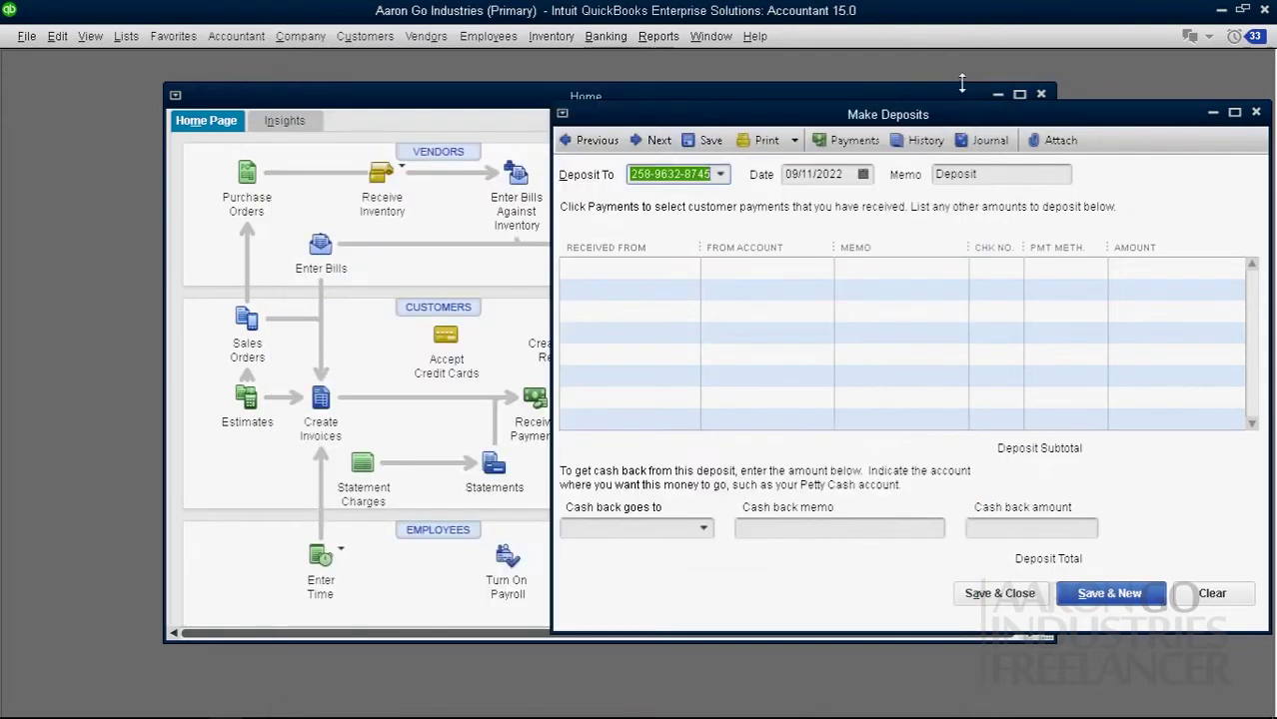
pyautogui.click(1256, 112)
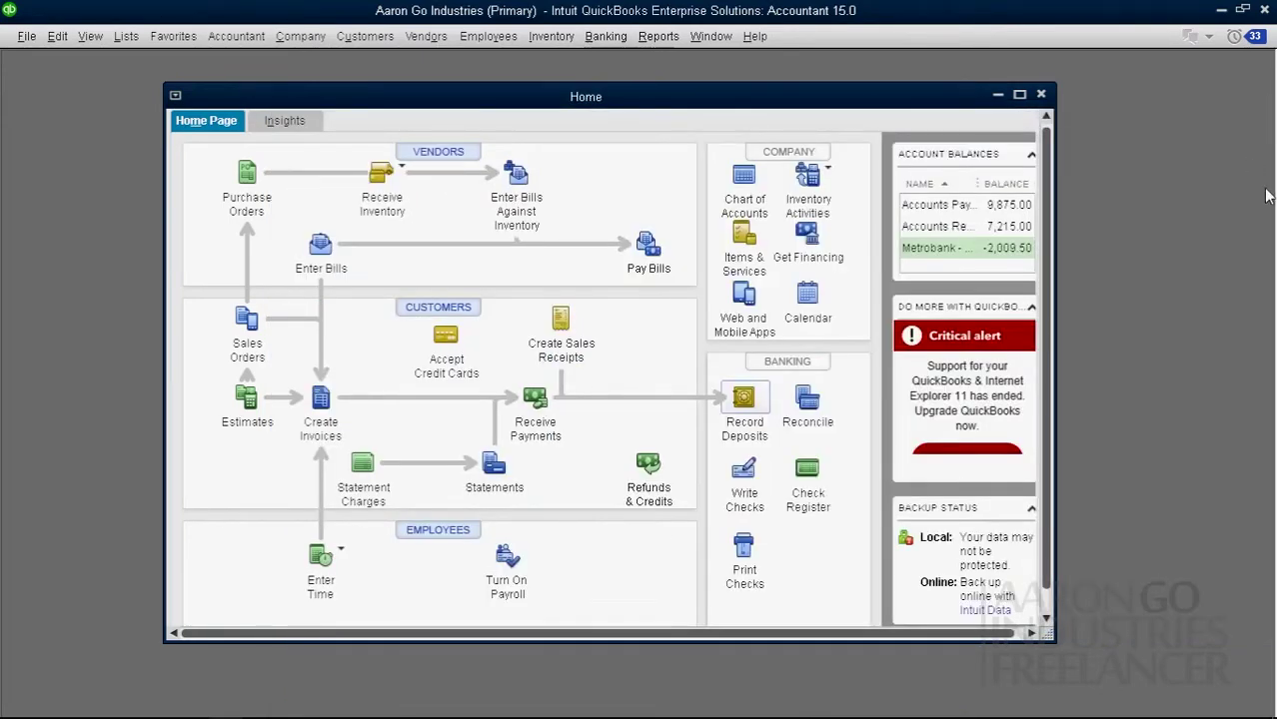
# Step: Record a 939.00 check payment against the 490.00 and 449.00 invoices, then close the form
pyautogui.click(535, 399)
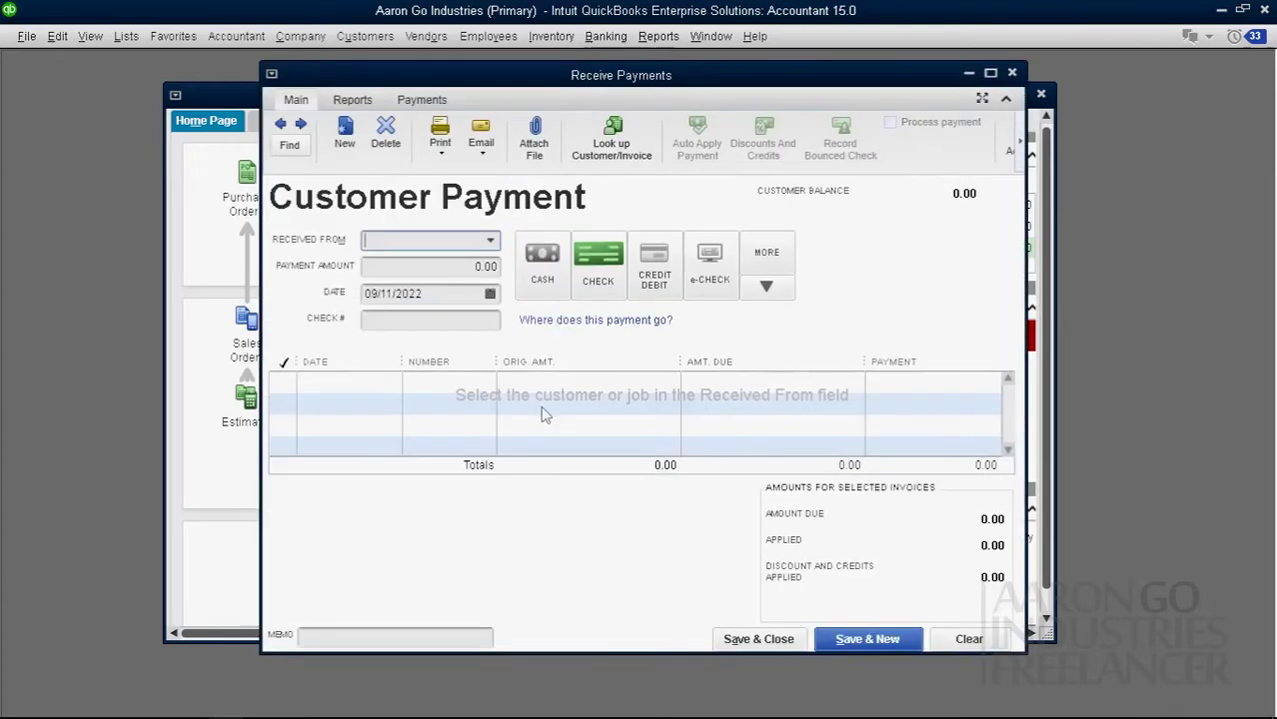
pyautogui.click(490, 242)
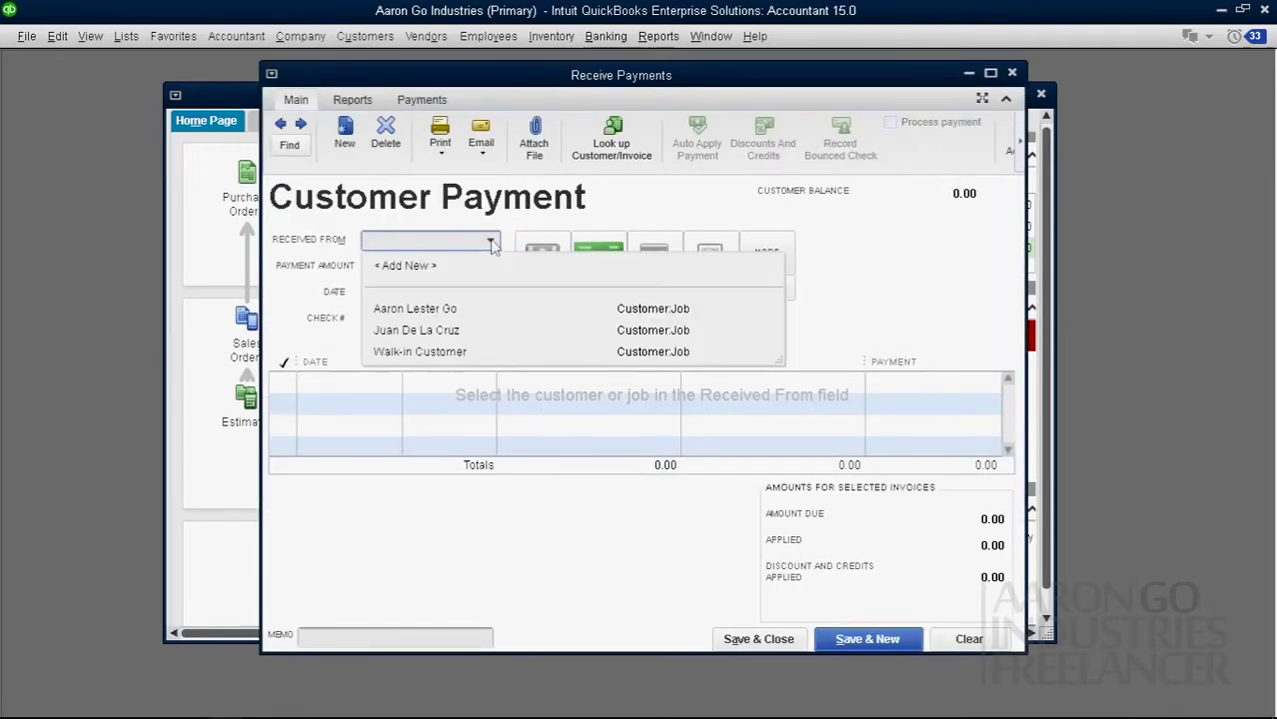
pyautogui.click(417, 334)
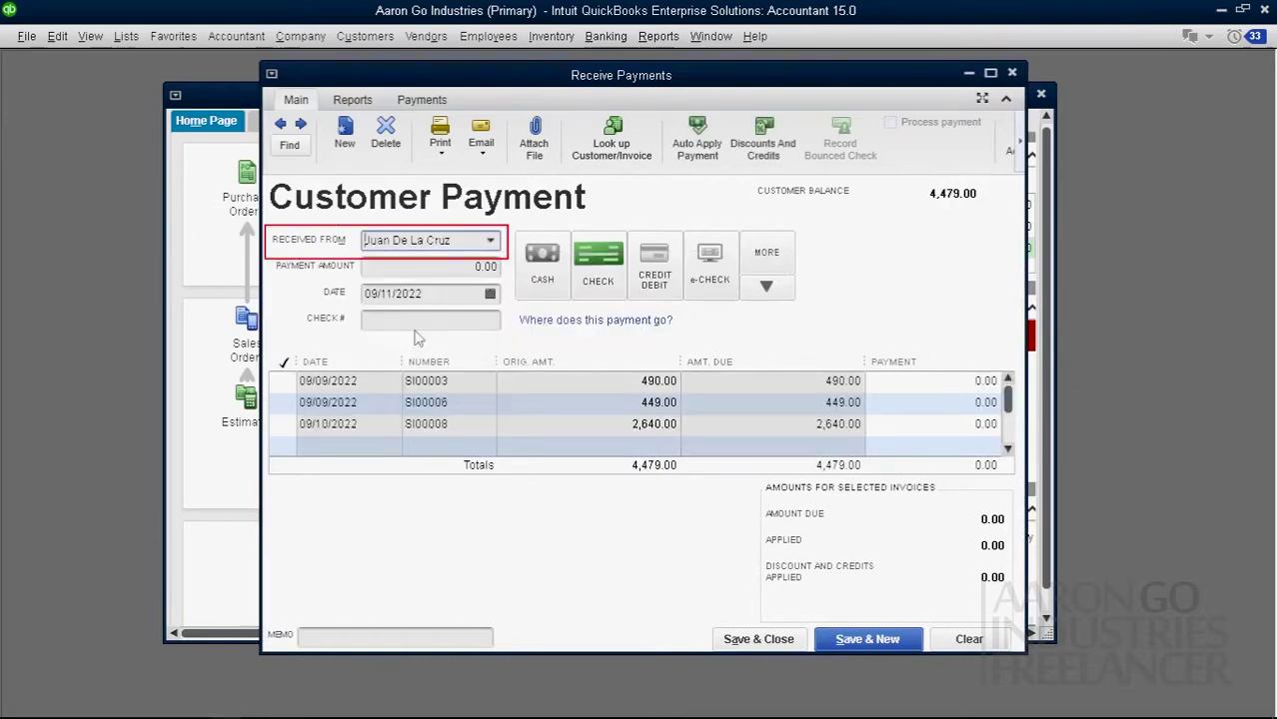
pyautogui.click(283, 381)
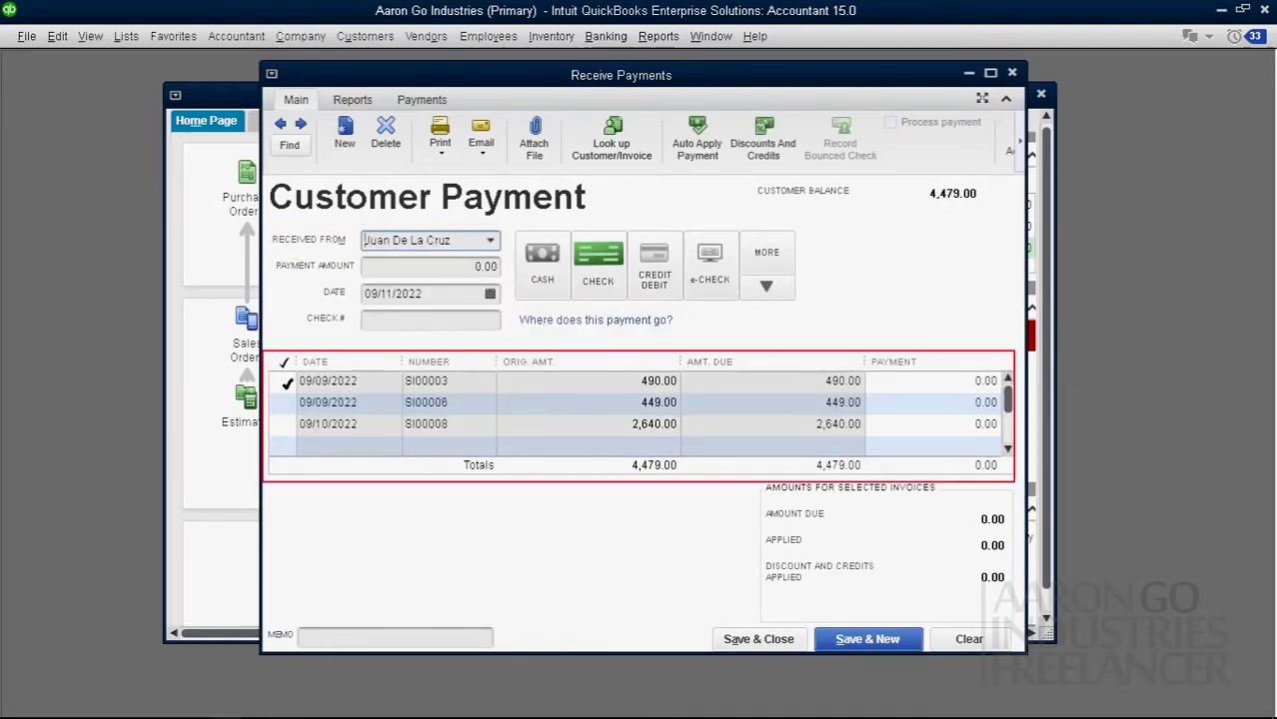
pyautogui.click(283, 402)
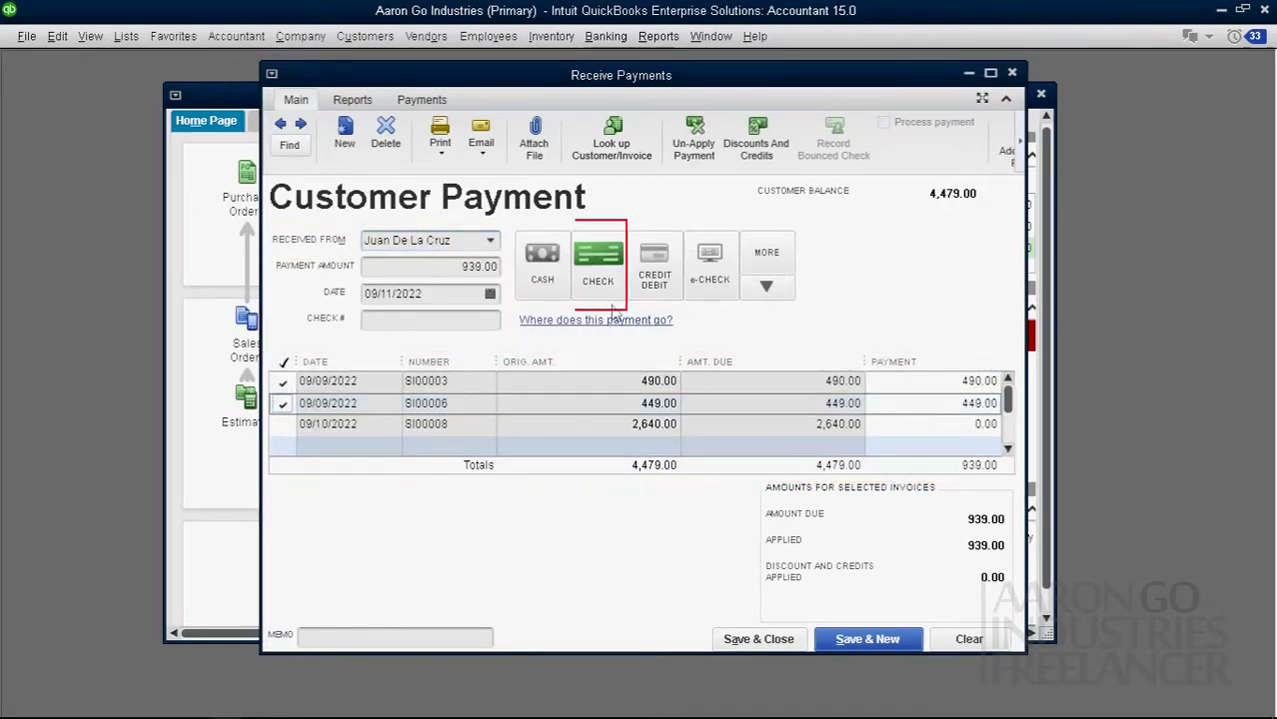
pyautogui.click(406, 322)
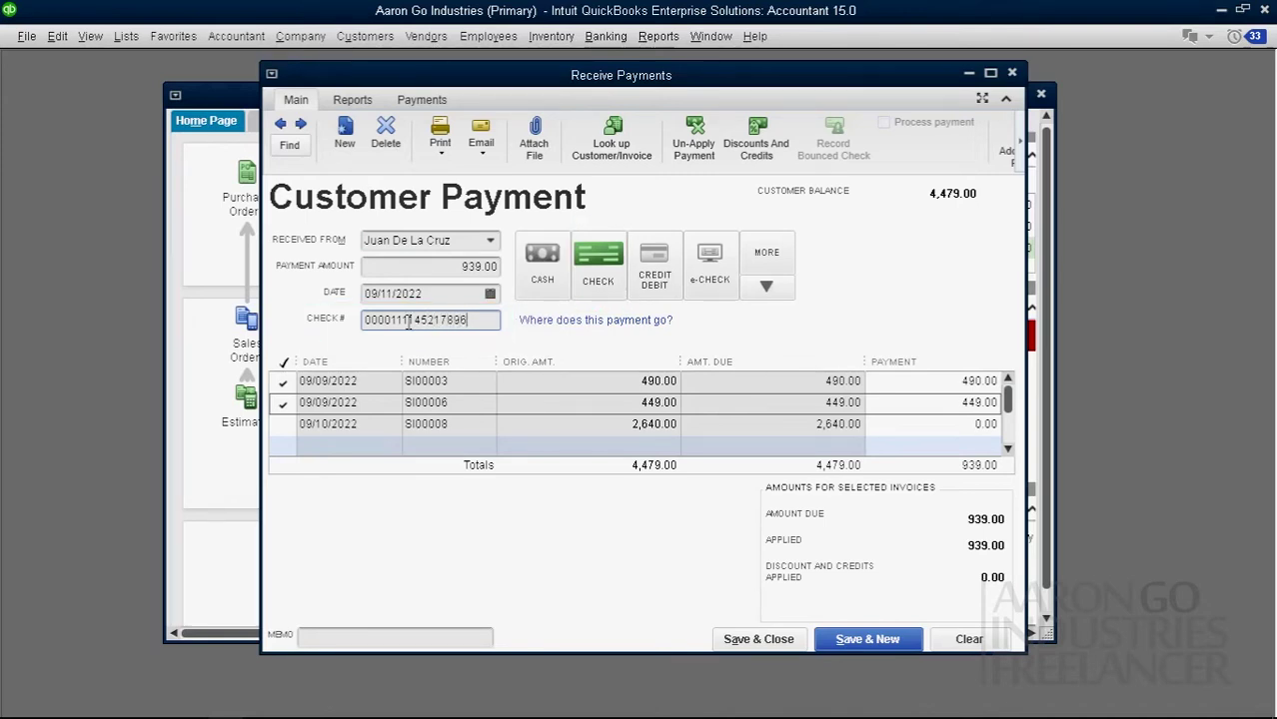
pyautogui.click(899, 642)
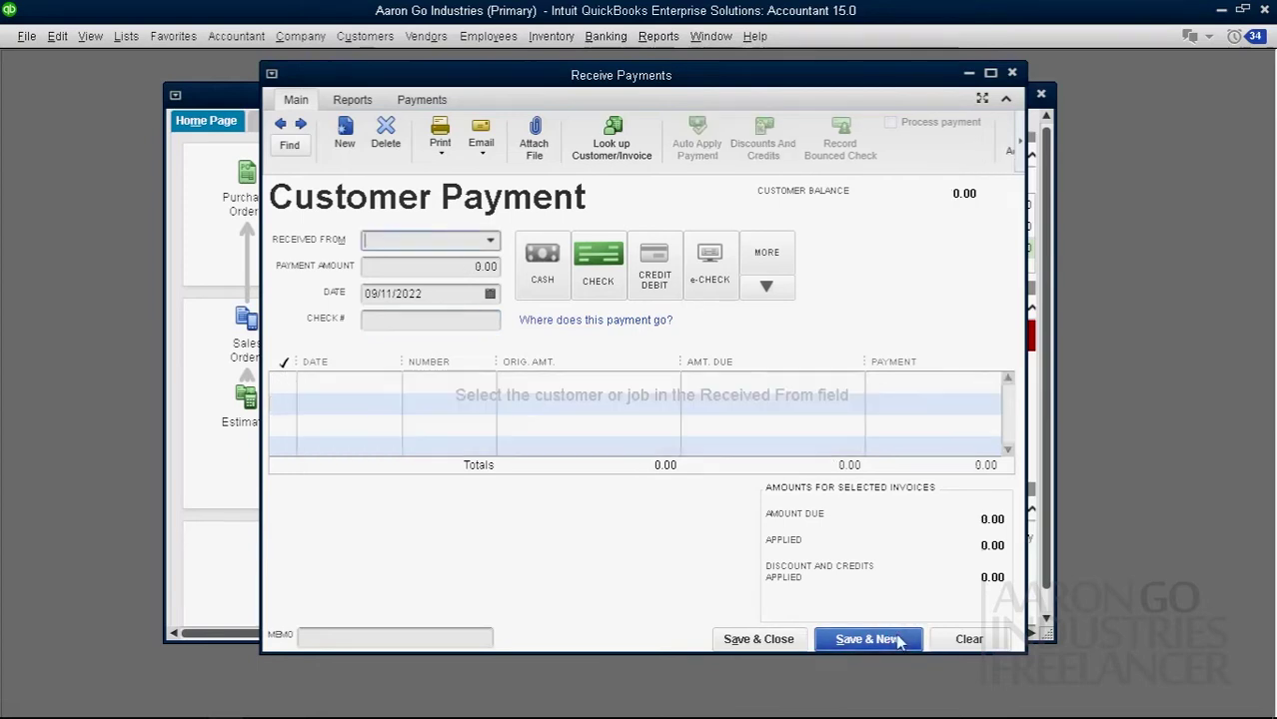
pyautogui.click(1014, 74)
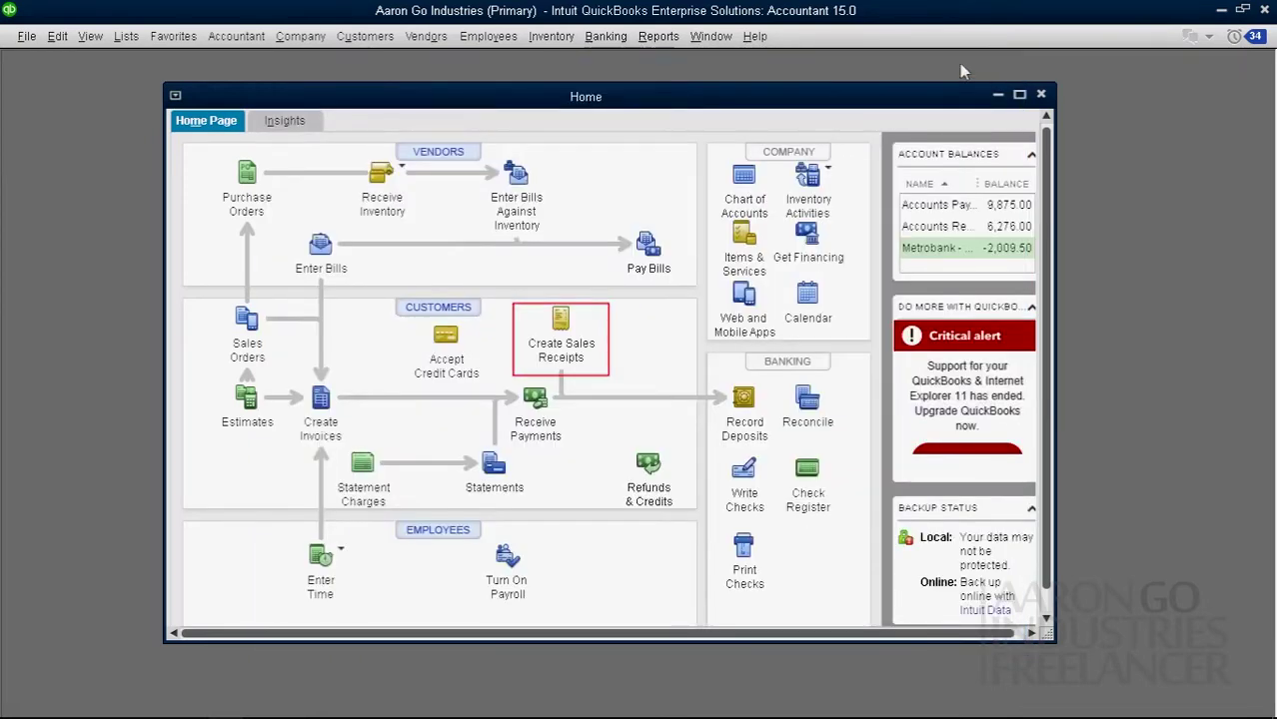
# Step: Start a cash sales receipt for Walk-in Customer with item Farm Fresh Egg Small
pyautogui.click(558, 322)
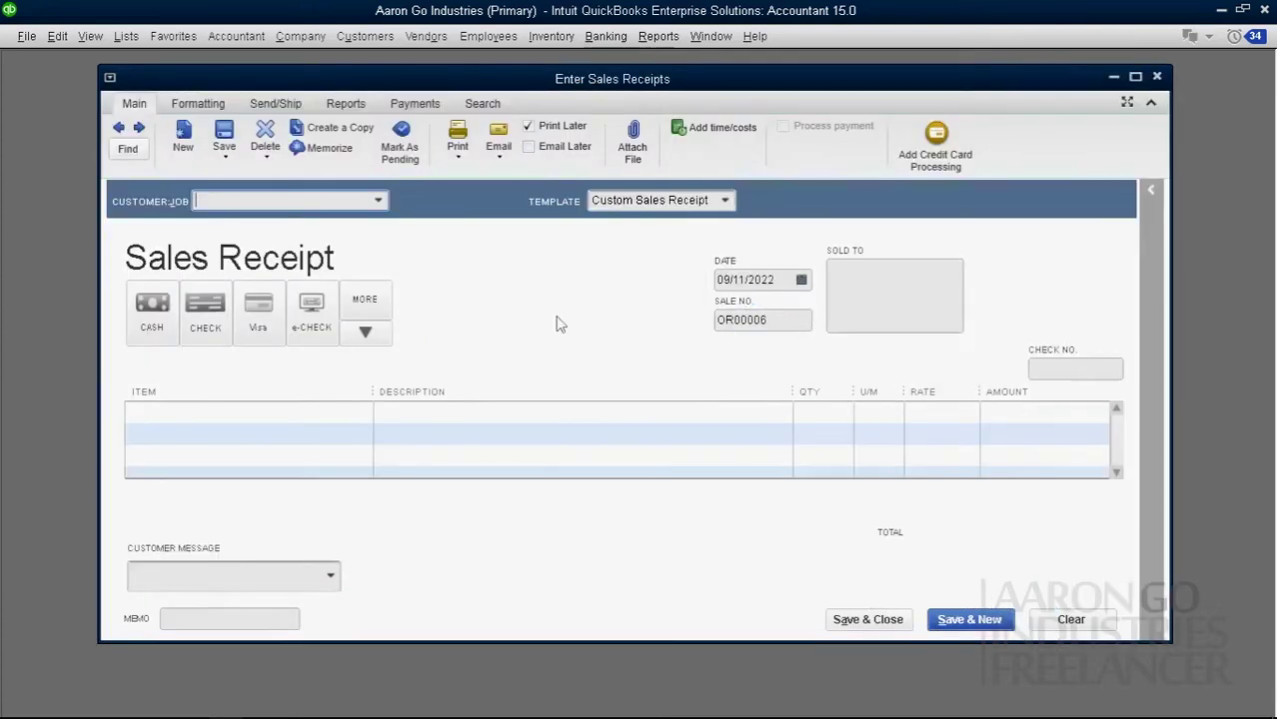
pyautogui.click(378, 200)
pyautogui.click(308, 309)
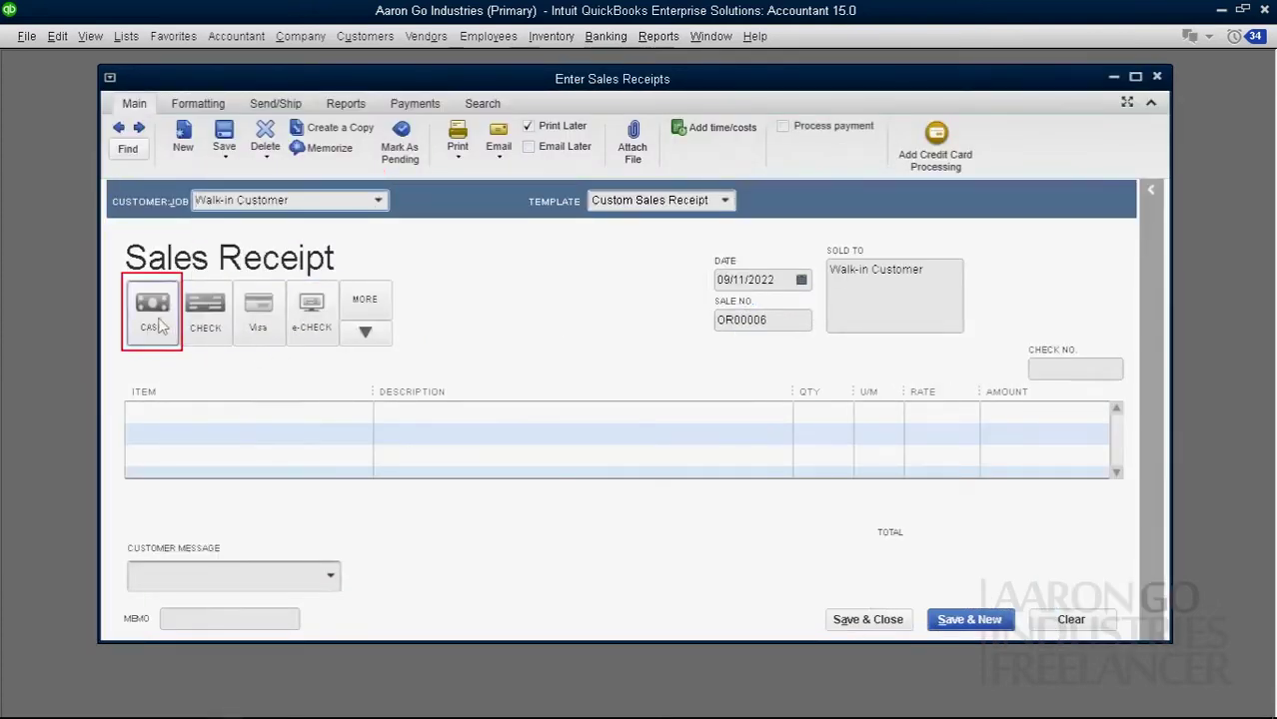
pyautogui.click(149, 317)
pyautogui.click(356, 412)
pyautogui.click(361, 413)
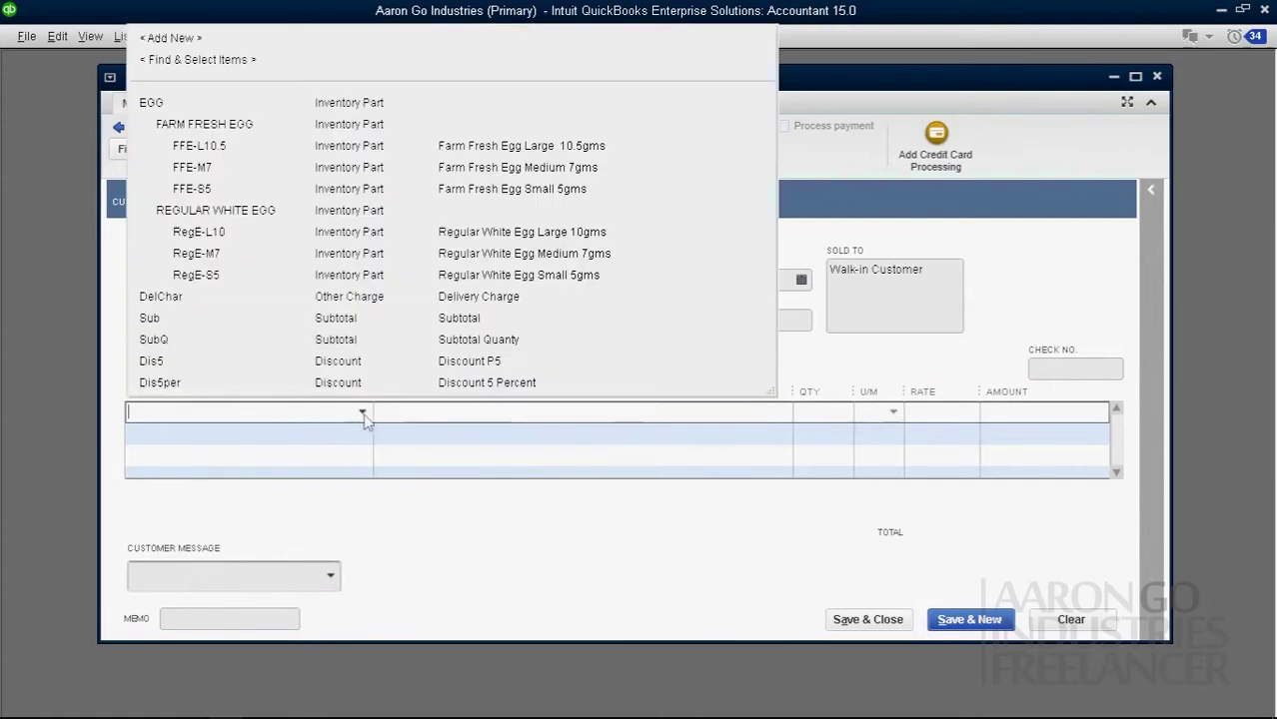
pyautogui.click(419, 185)
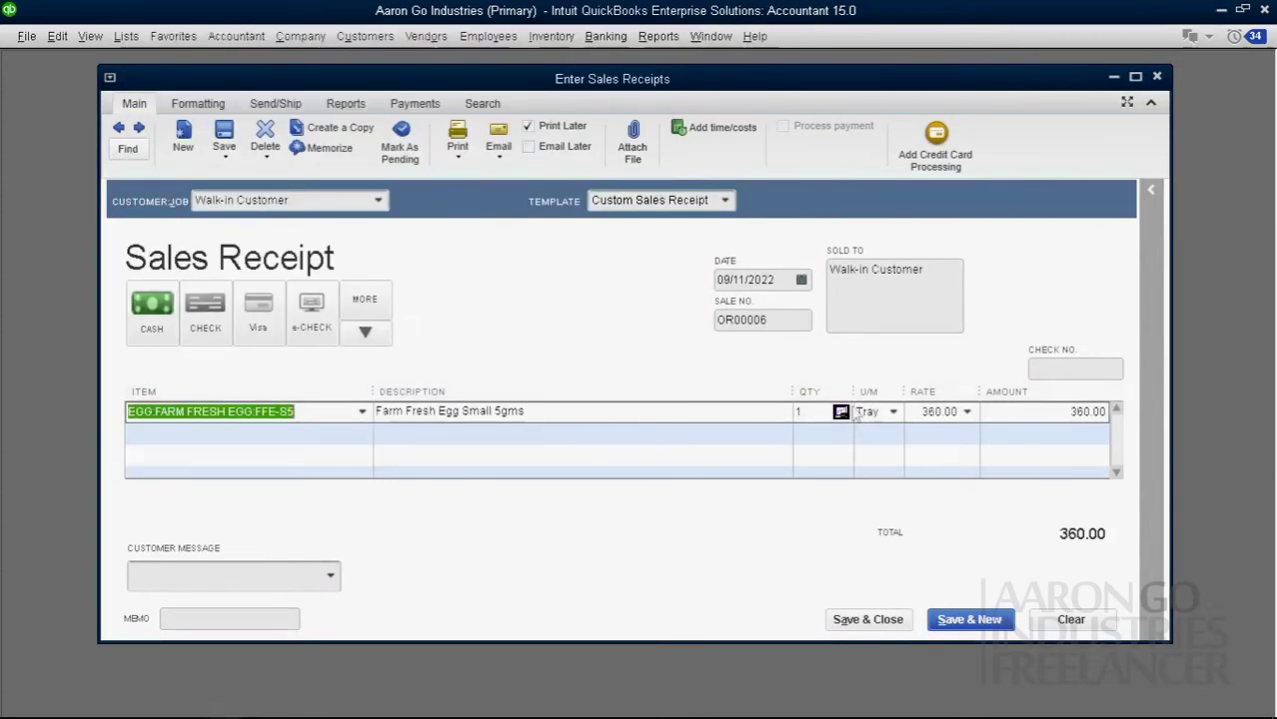
# Step: Set the quantity to 2 Doz and save receipt OR00006 for 288.00
pyautogui.click(840, 412)
pyautogui.click(769, 413)
pyautogui.write('2 Tray')
pyautogui.click(840, 411)
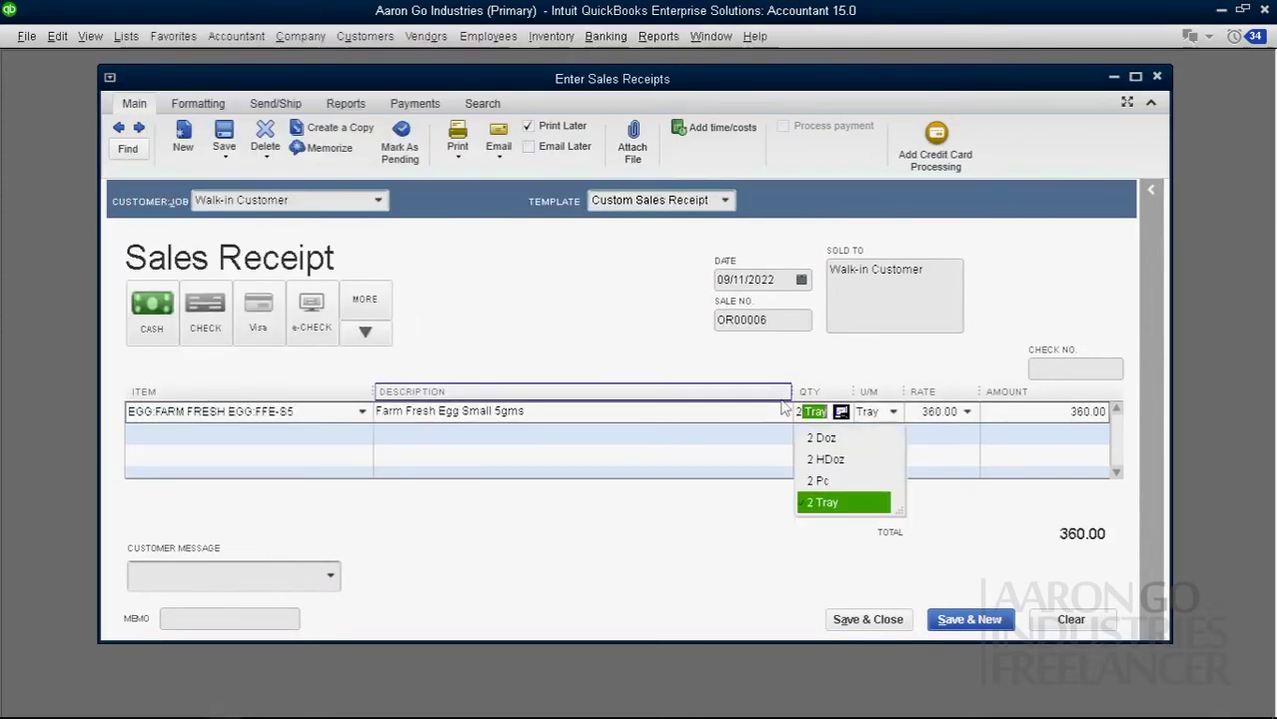
pyautogui.click(825, 437)
pyautogui.click(825, 448)
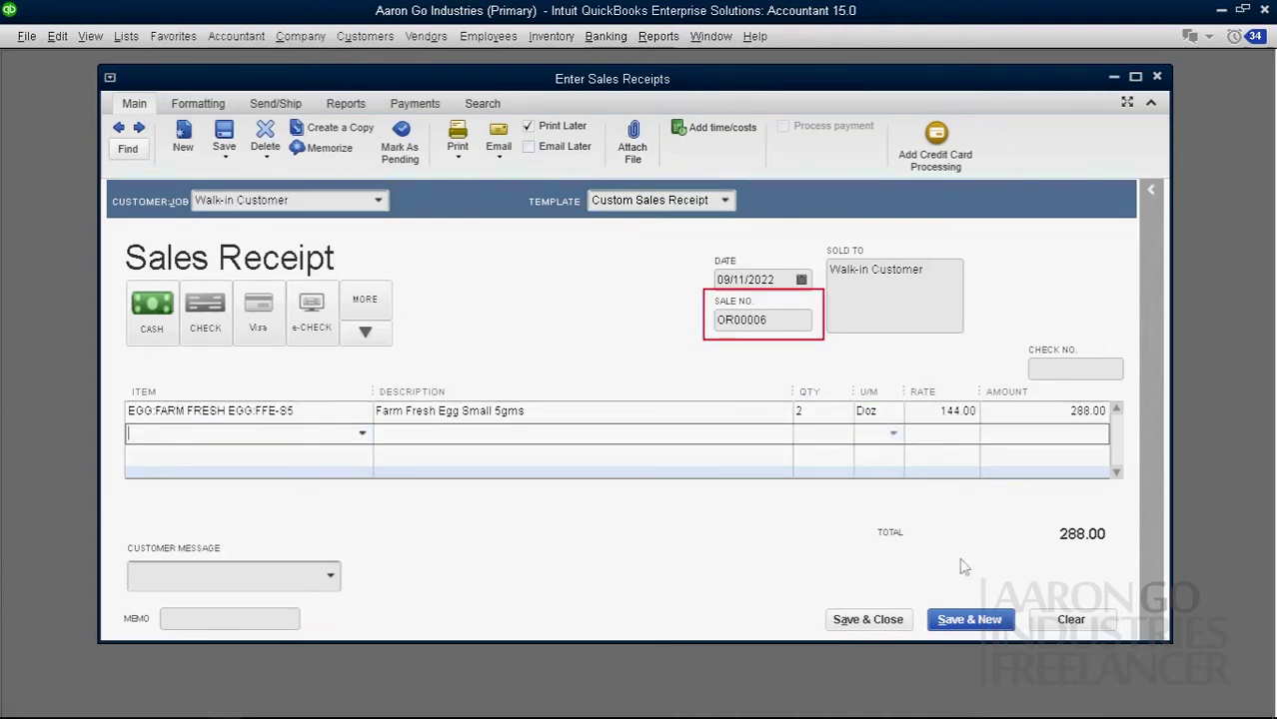
pyautogui.click(974, 621)
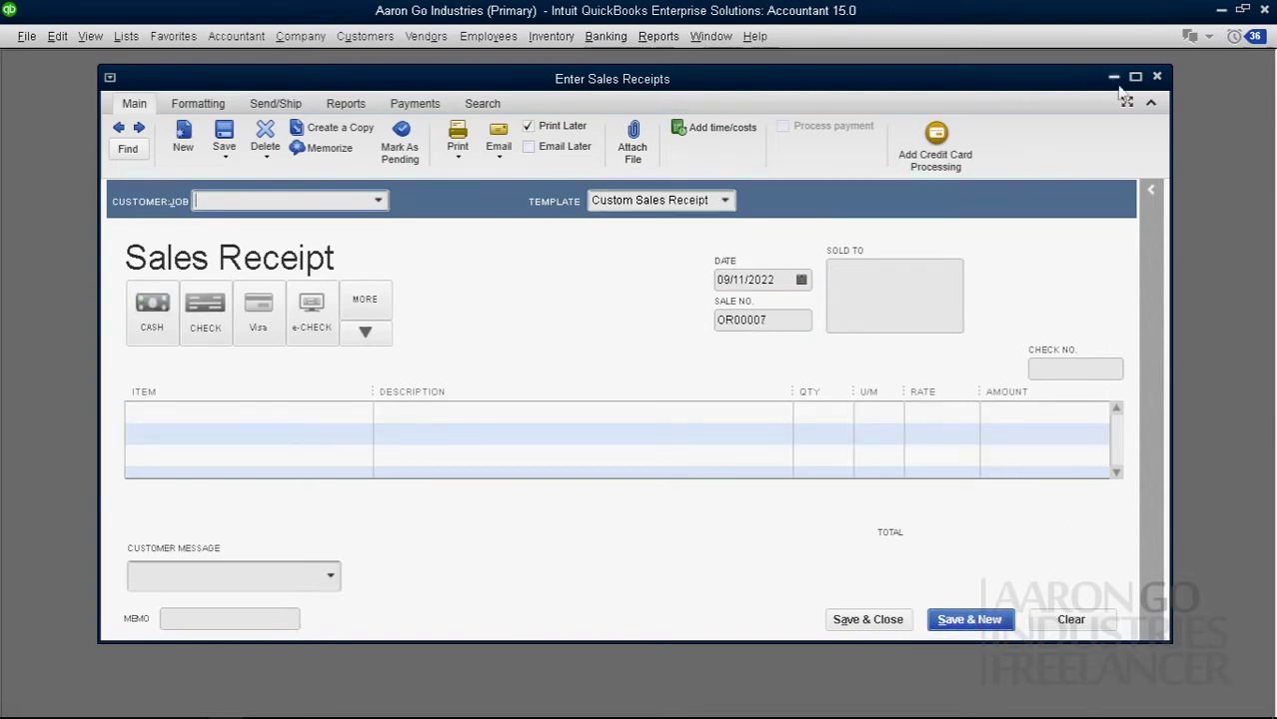
pyautogui.click(1157, 77)
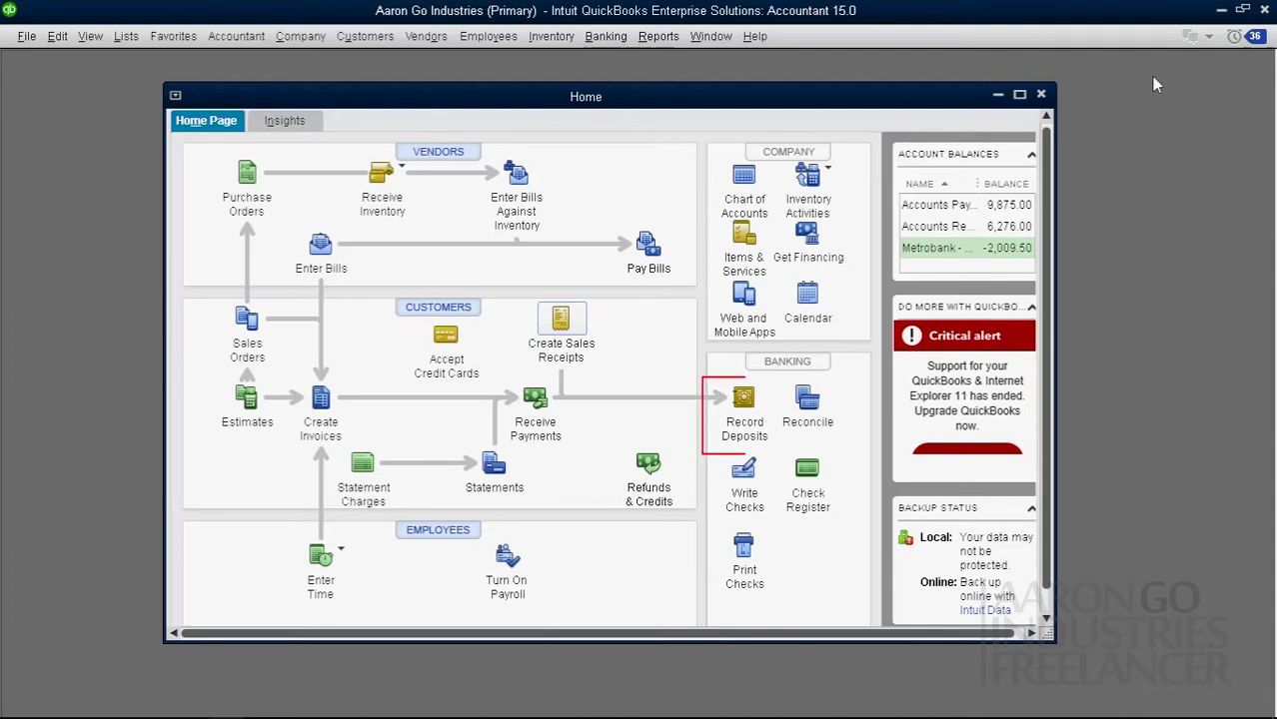
# Step: Tick OR00003, OR00004, OR00001, OR00001-R and OR00006 for deposit and confirm
pyautogui.click(751, 407)
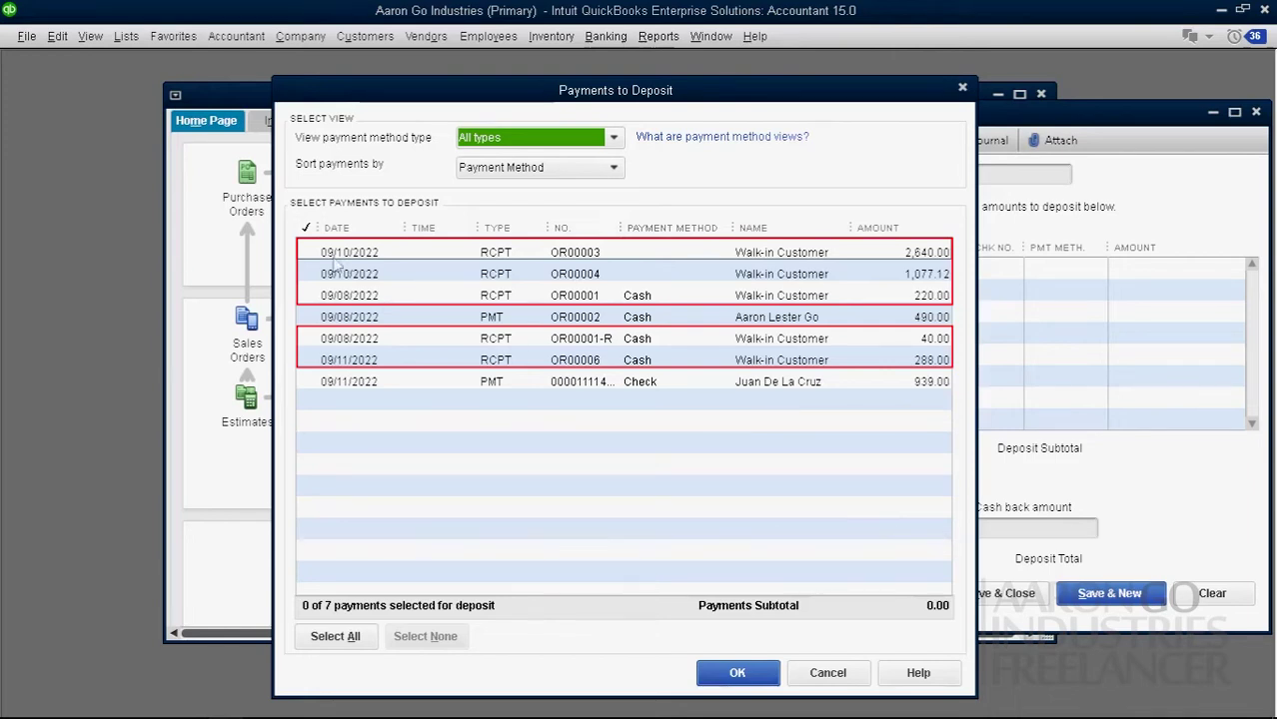
pyautogui.click(308, 253)
pyautogui.click(309, 274)
pyautogui.click(308, 296)
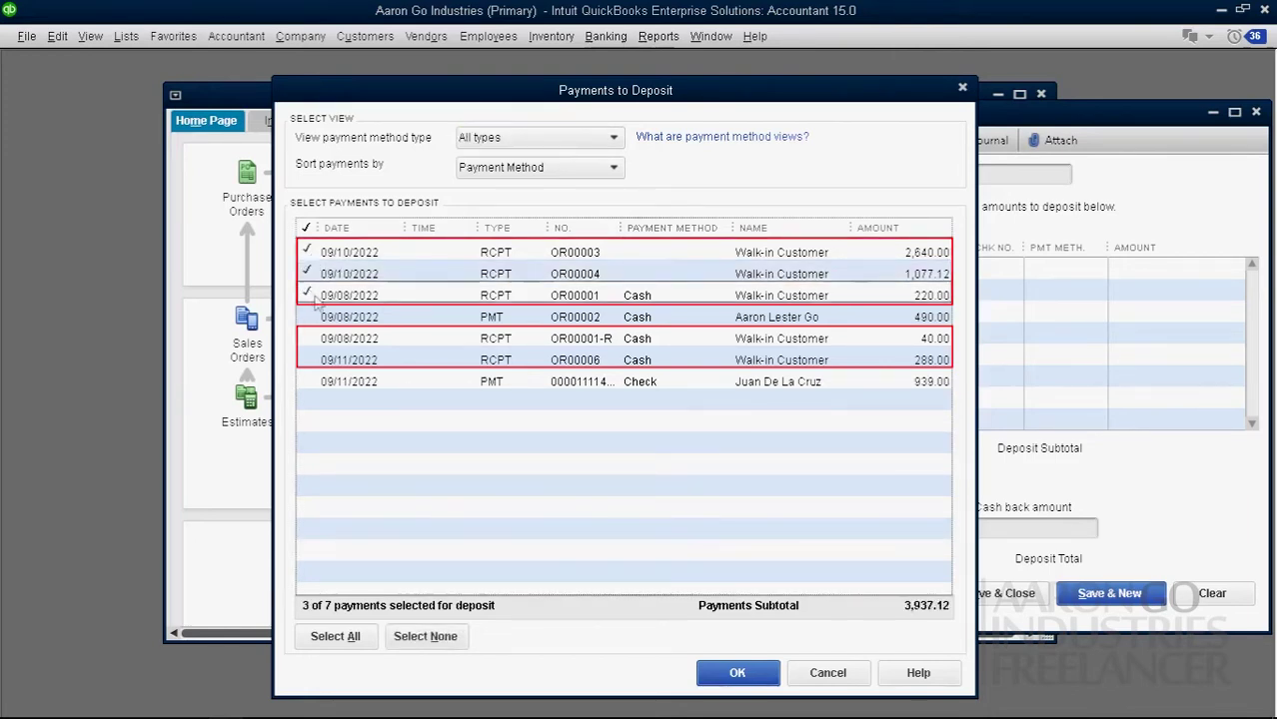
pyautogui.click(310, 338)
pyautogui.click(309, 360)
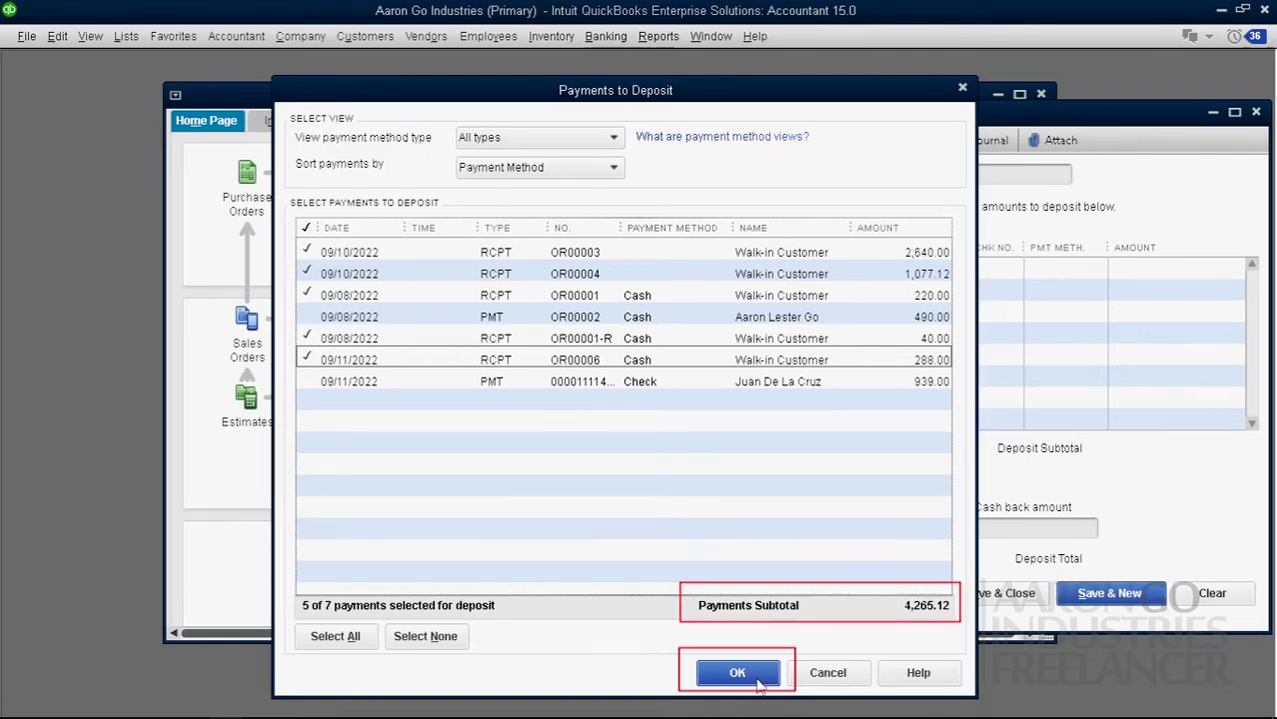
pyautogui.click(737, 673)
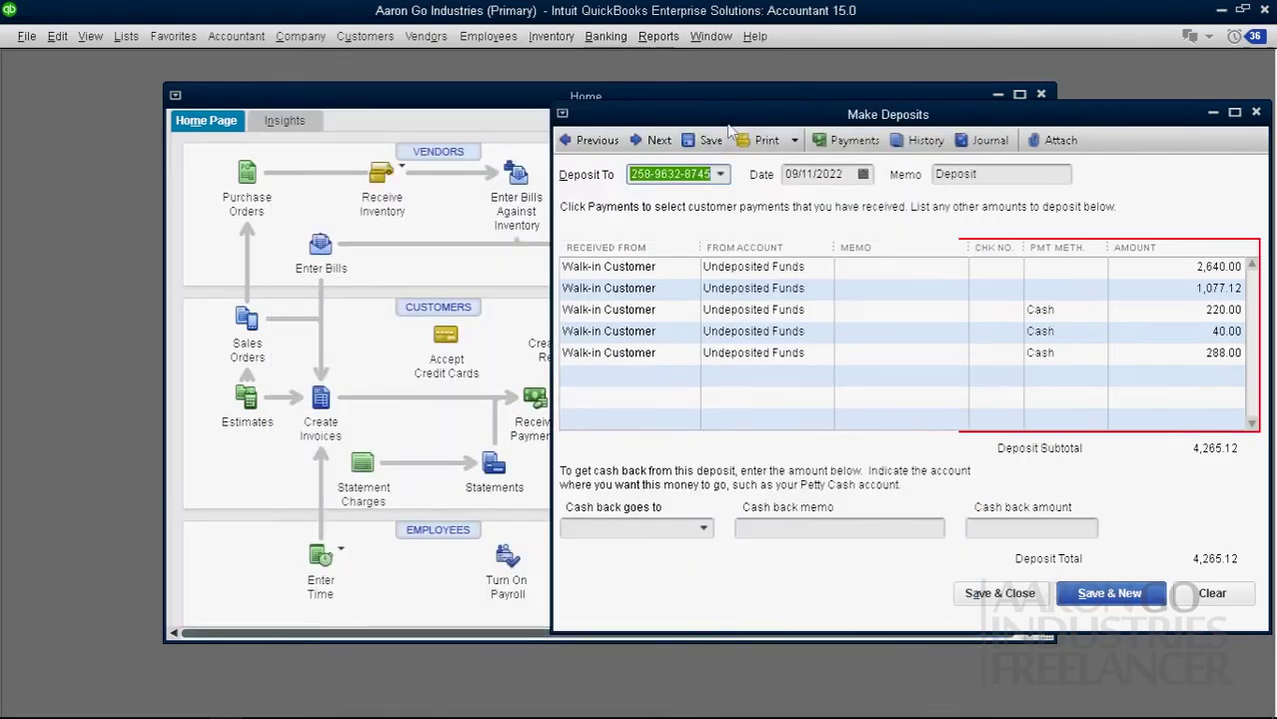
# Step: Move Make Deposits aside, keep Metrobank as Deposit To, and open the Chart of Accounts
pyautogui.moveTo(728, 121); pyautogui.dragTo(424, 111)
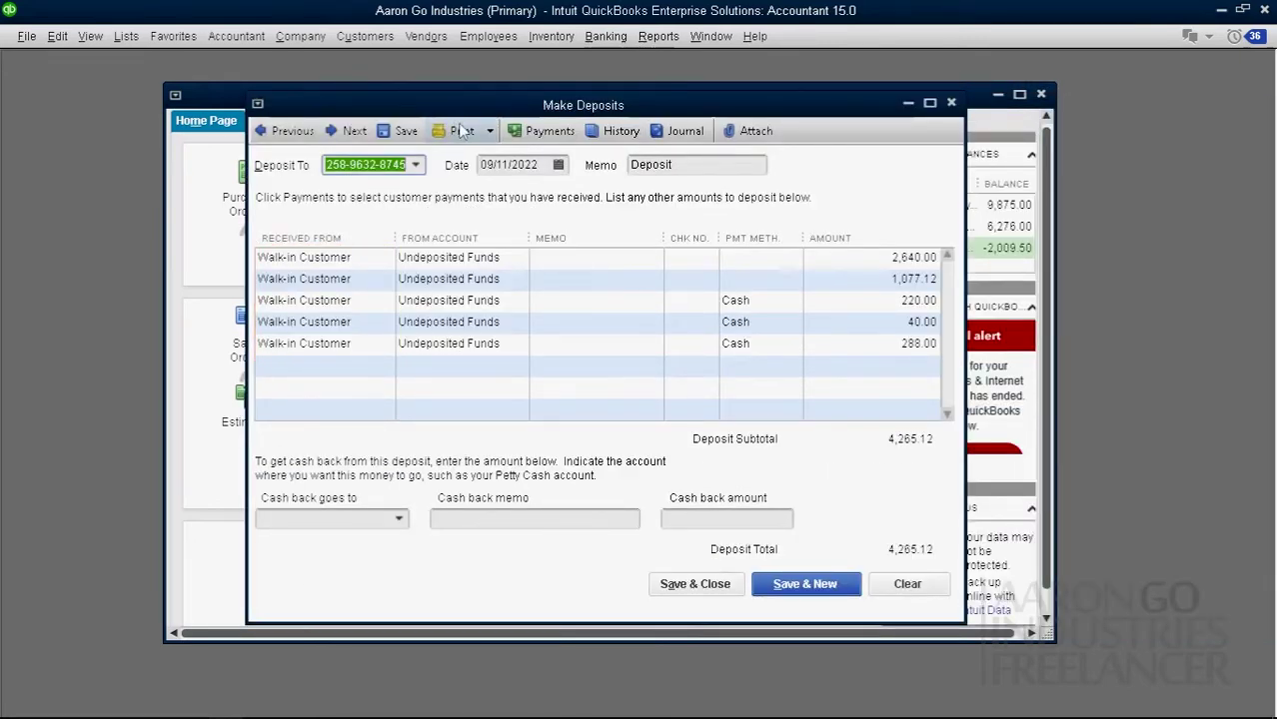
pyautogui.click(415, 166)
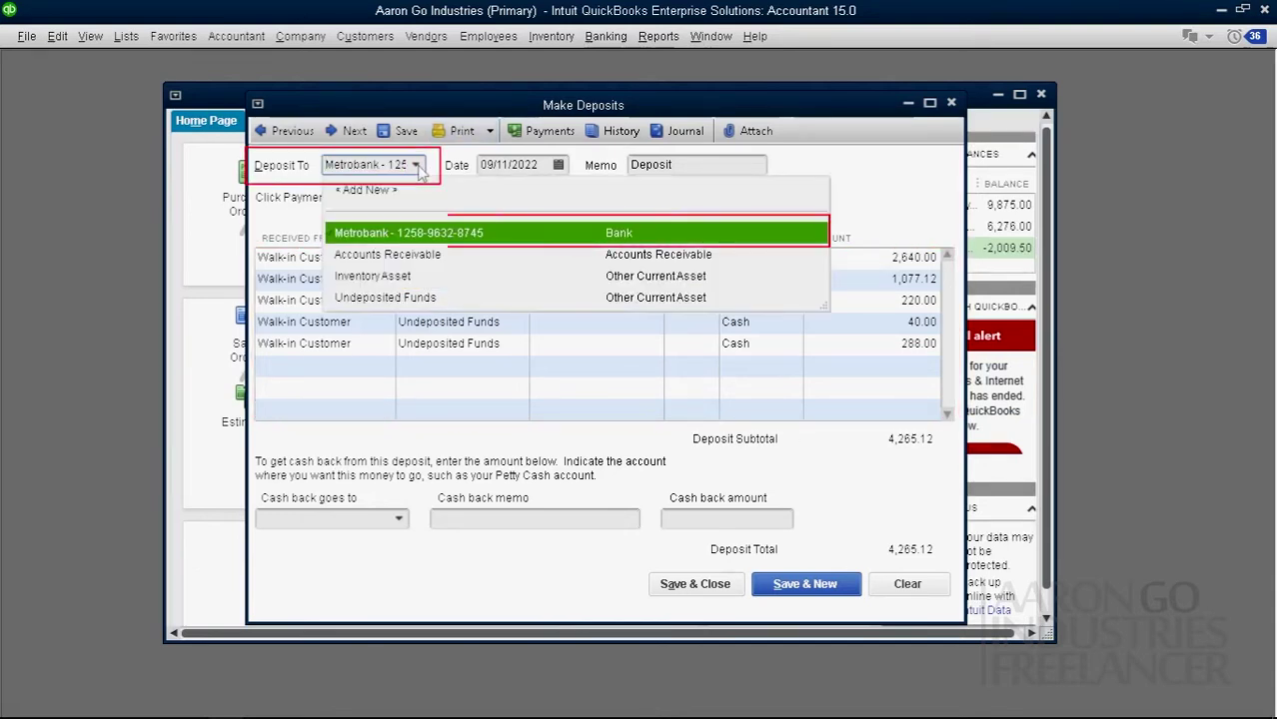
pyautogui.click(415, 167)
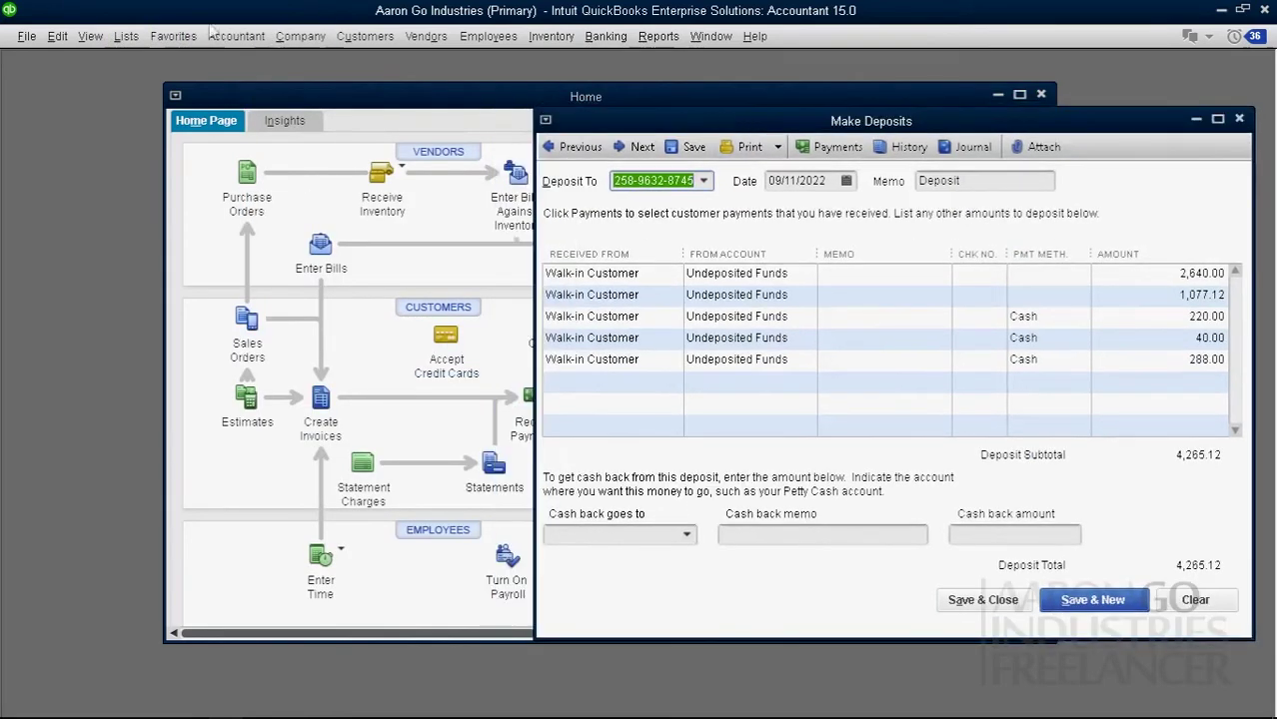
pyautogui.click(125, 36)
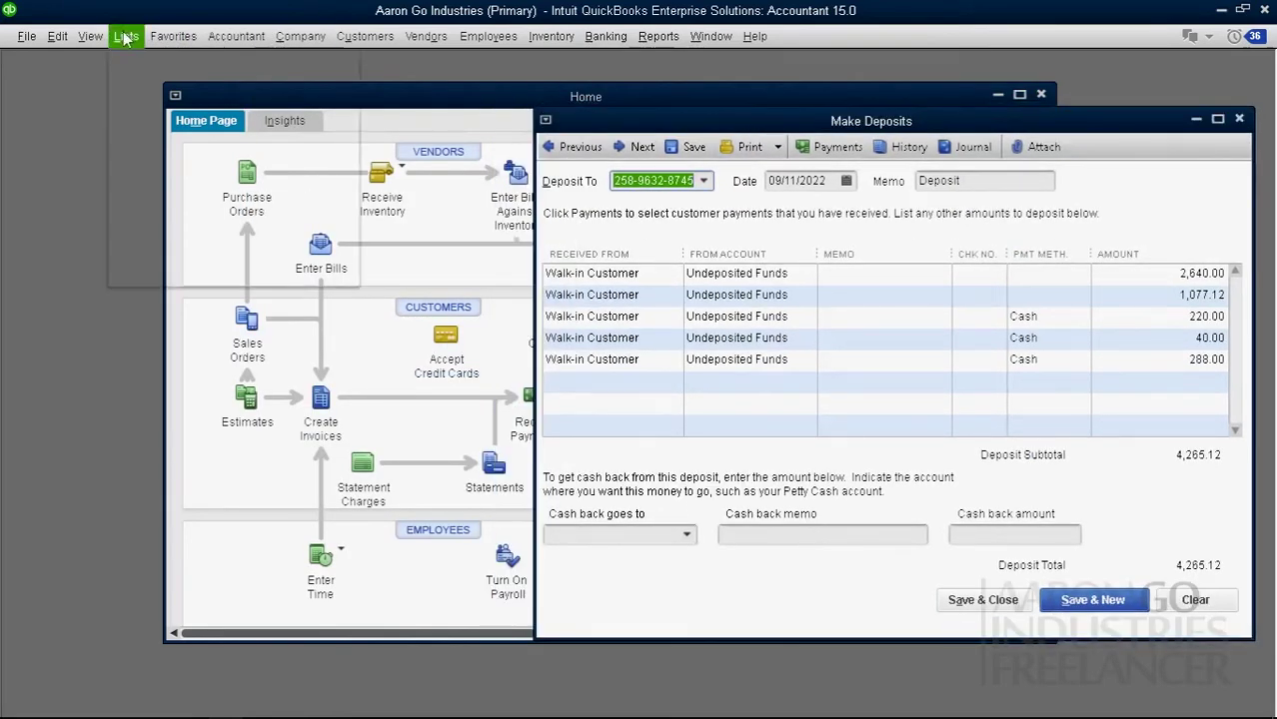
pyautogui.click(135, 57)
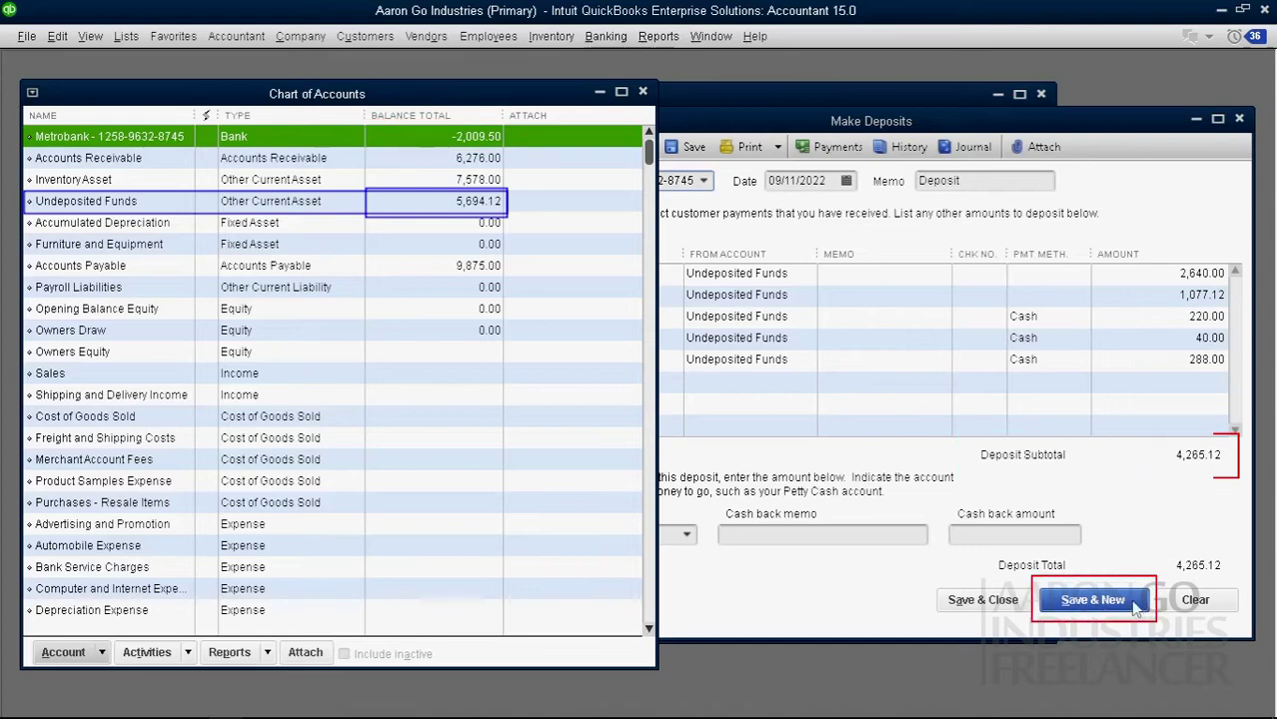
# Step: Save the 4,265.12 Metrobank deposit and close the deposit and Chart of Accounts windows
pyautogui.click(1135, 606)
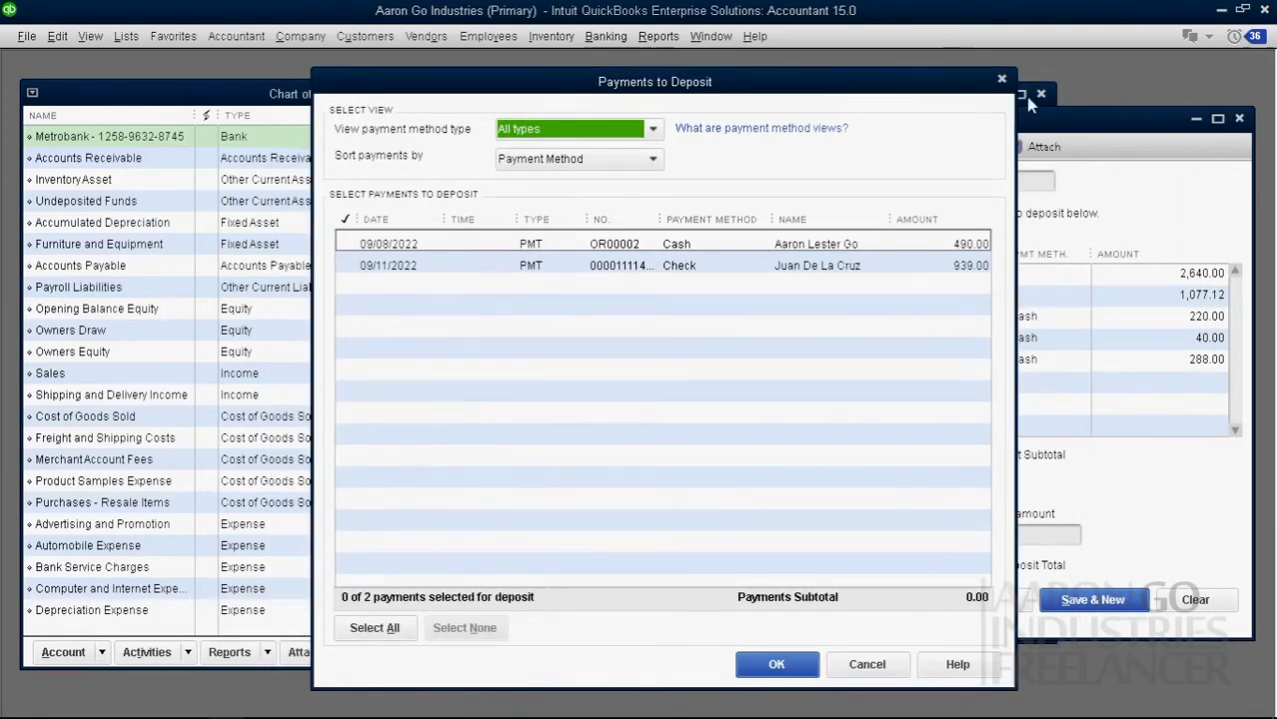
pyautogui.click(1002, 78)
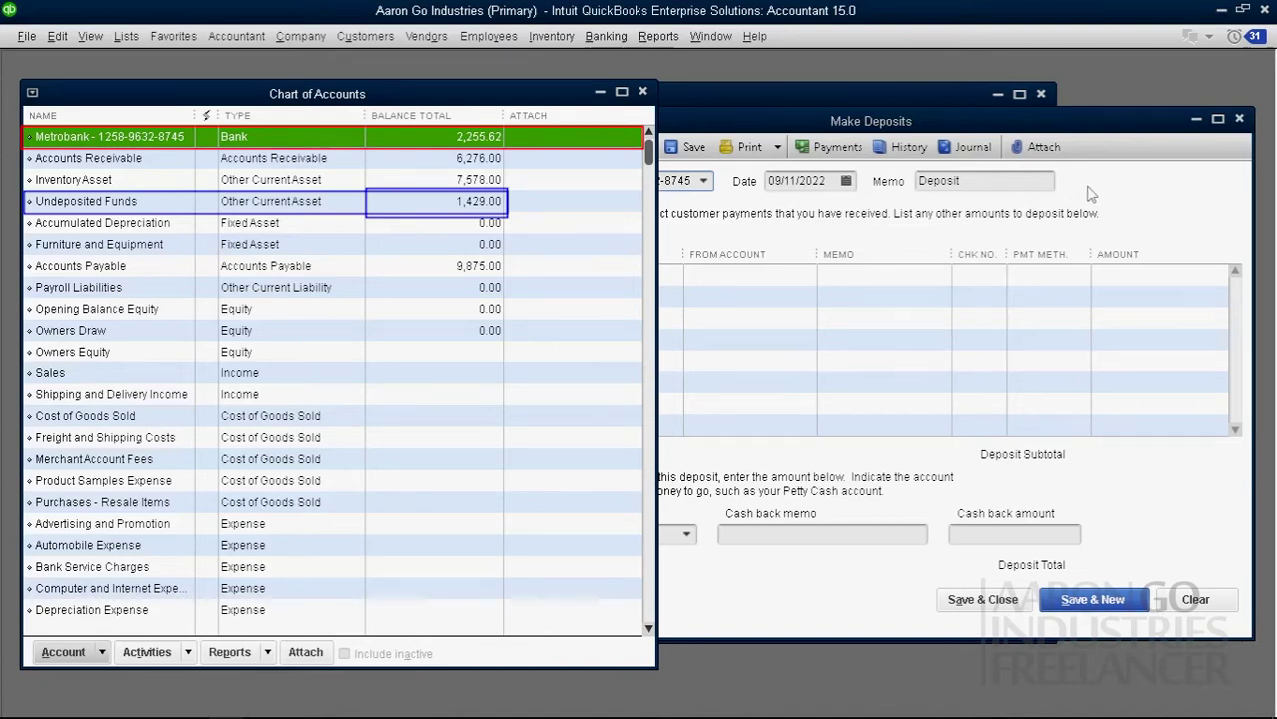
pyautogui.click(1239, 118)
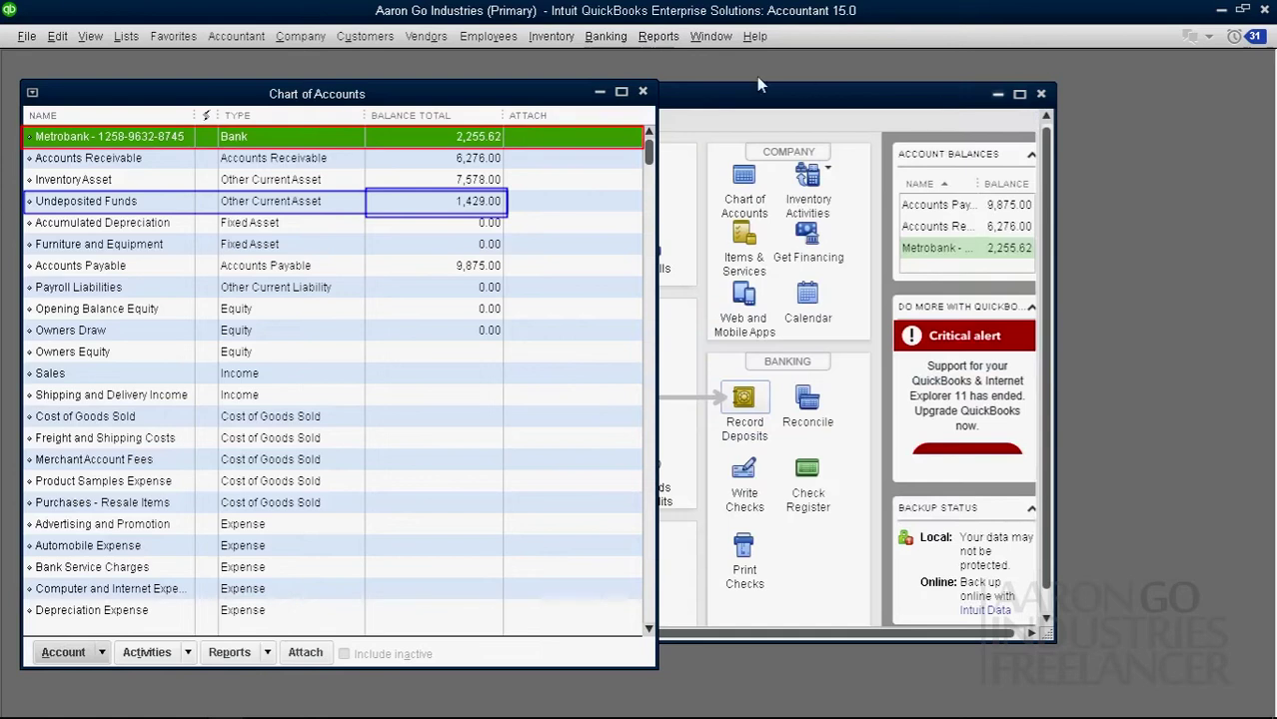
pyautogui.click(642, 90)
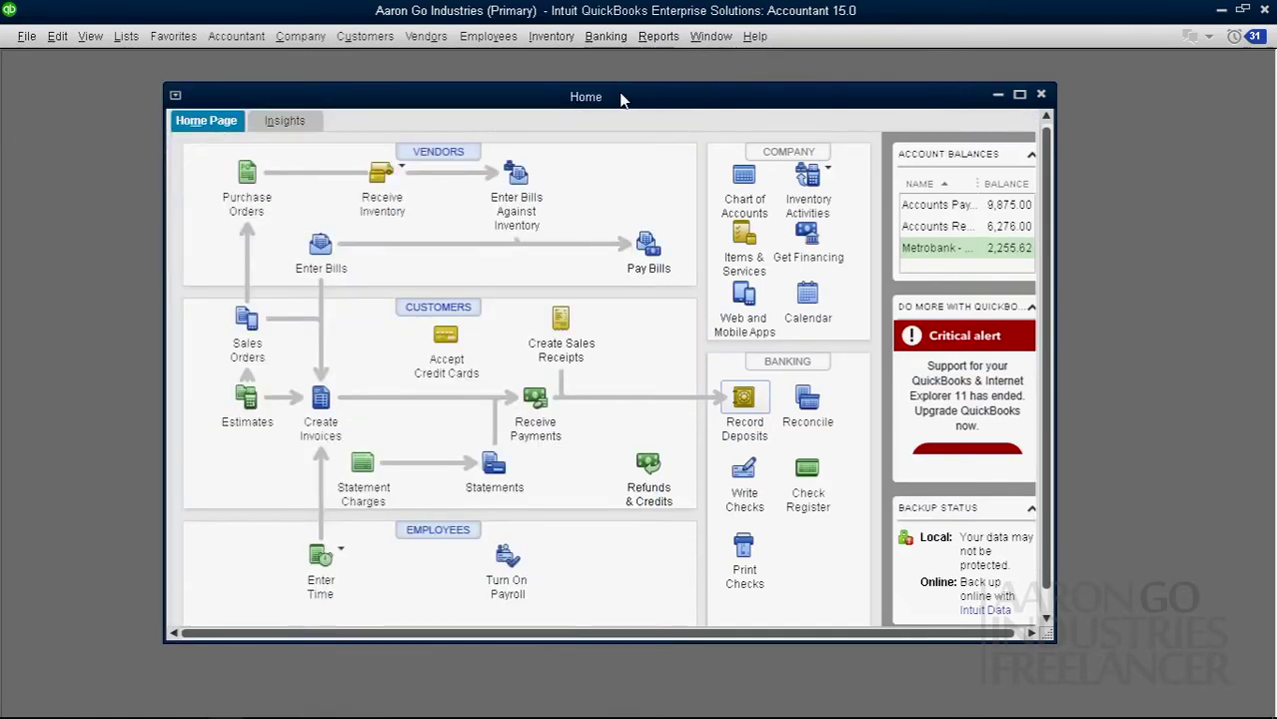
# Step: Select the 490.00 cash and 939.00 check payments for deposit, widening the No. column
pyautogui.click(746, 401)
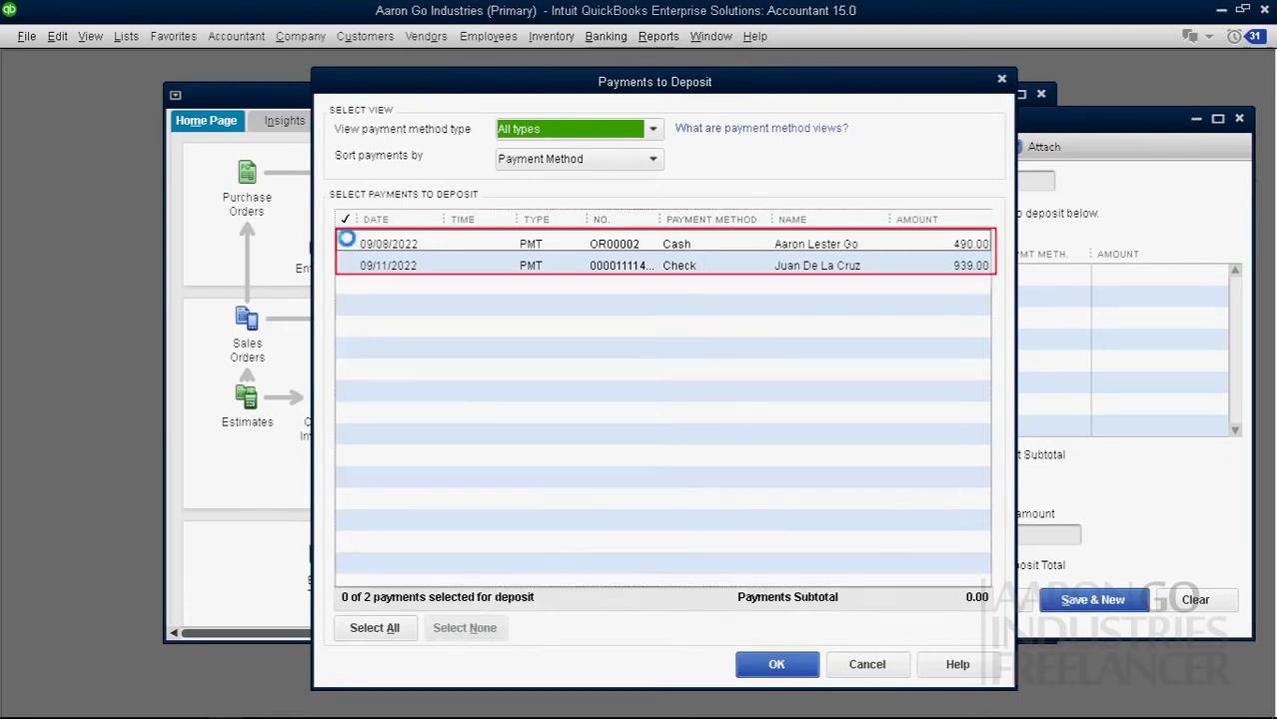
pyautogui.click(345, 242)
pyautogui.click(347, 264)
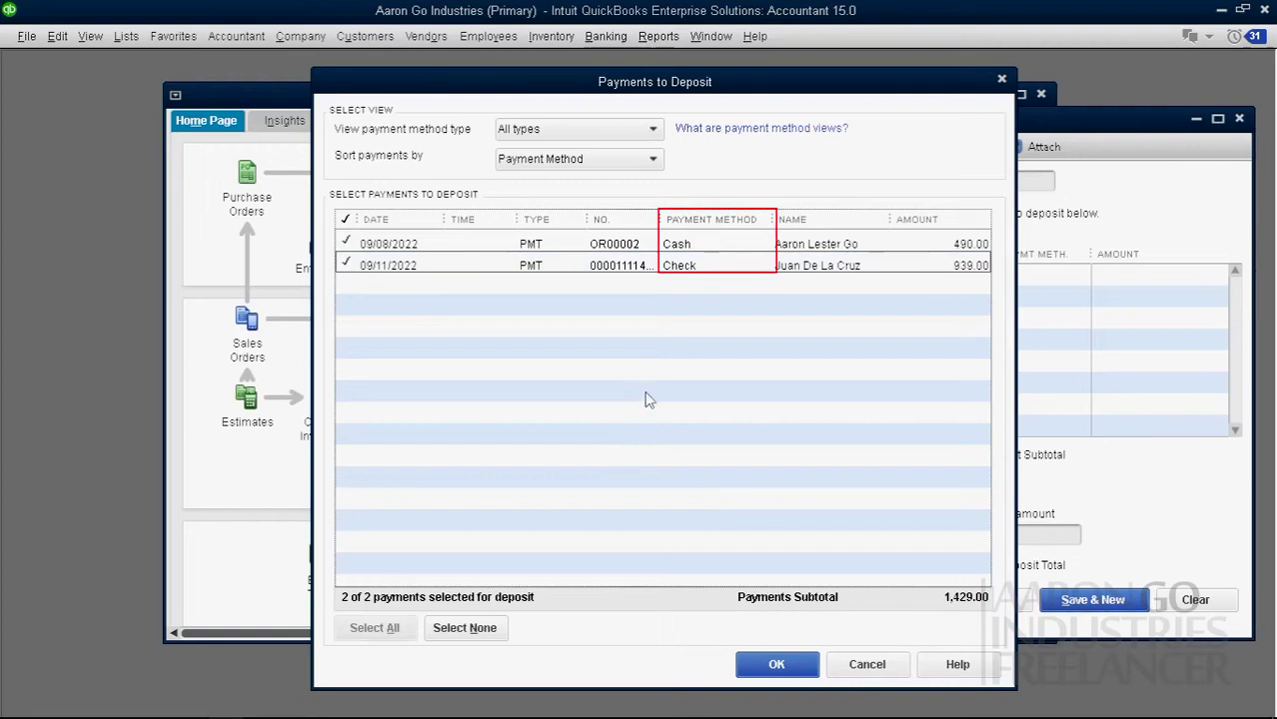
pyautogui.click(703, 268)
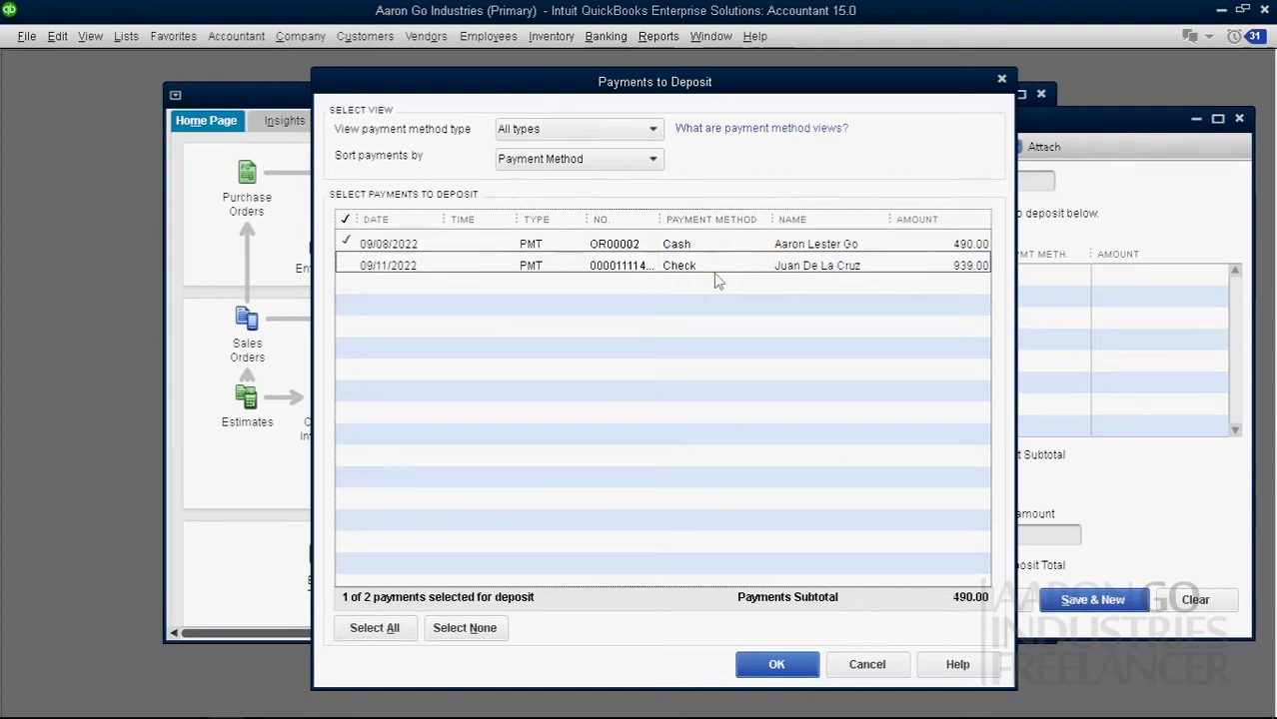
pyautogui.moveTo(760, 219); pyautogui.dragTo(674, 219)
pyautogui.click(347, 263)
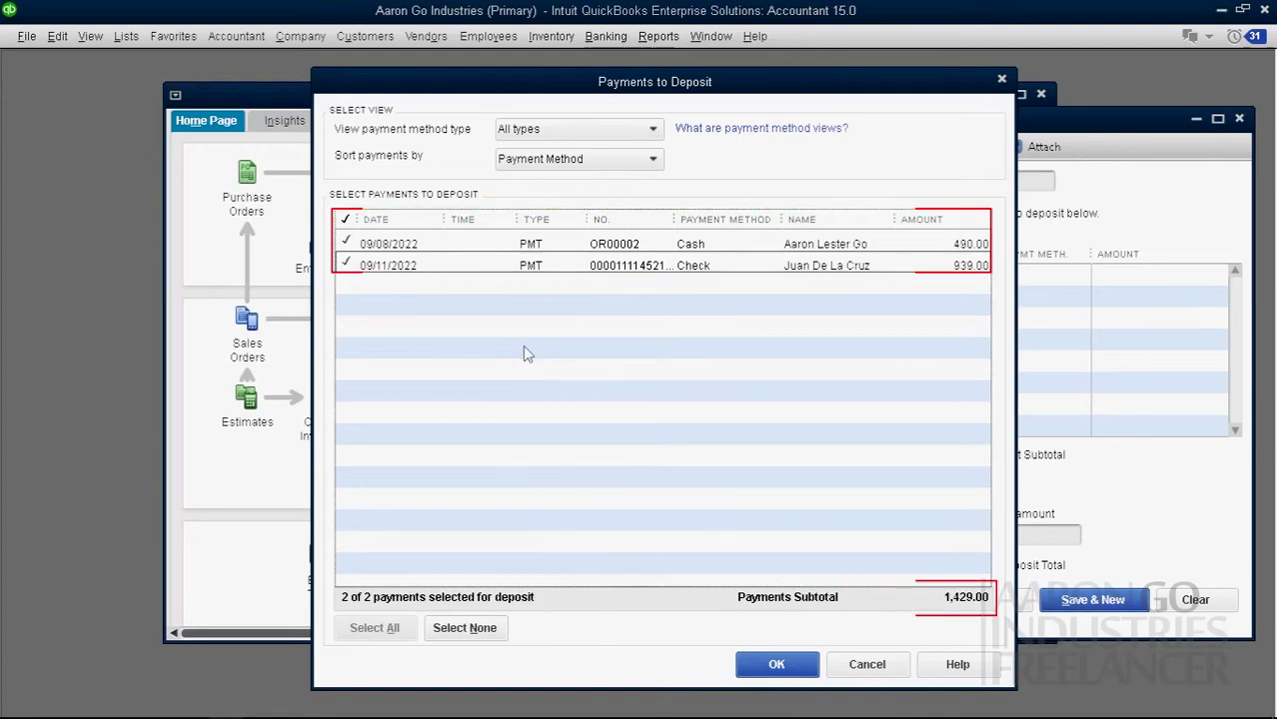
pyautogui.click(751, 664)
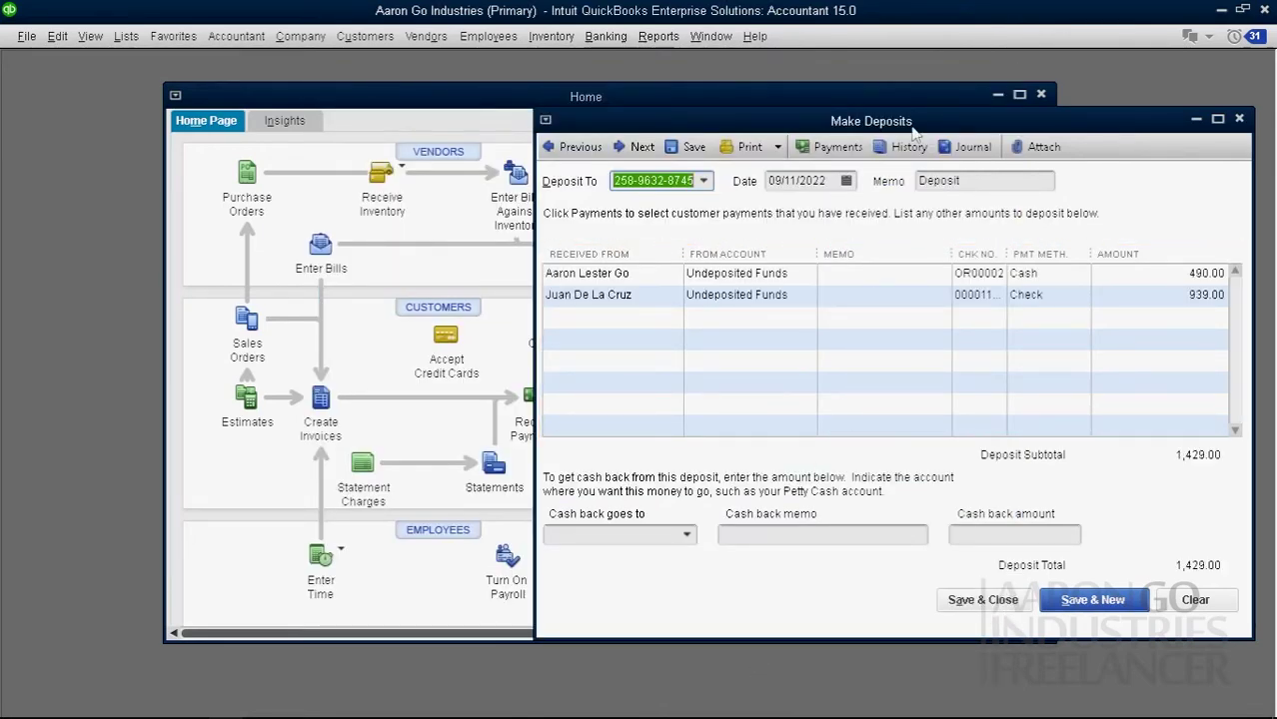
# Step: Move the deposit window and drop down the Deposit To list, currently Metrobank
pyautogui.moveTo(912, 127); pyautogui.dragTo(669, 112)
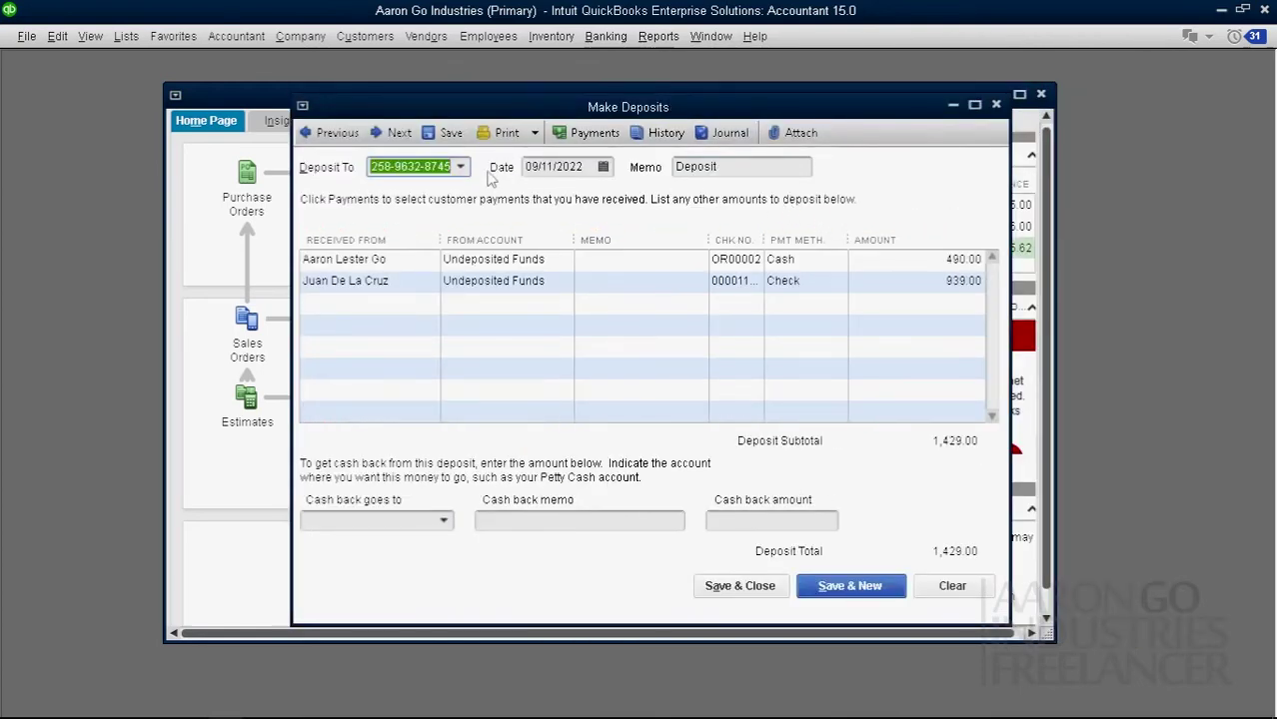
pyautogui.click(463, 170)
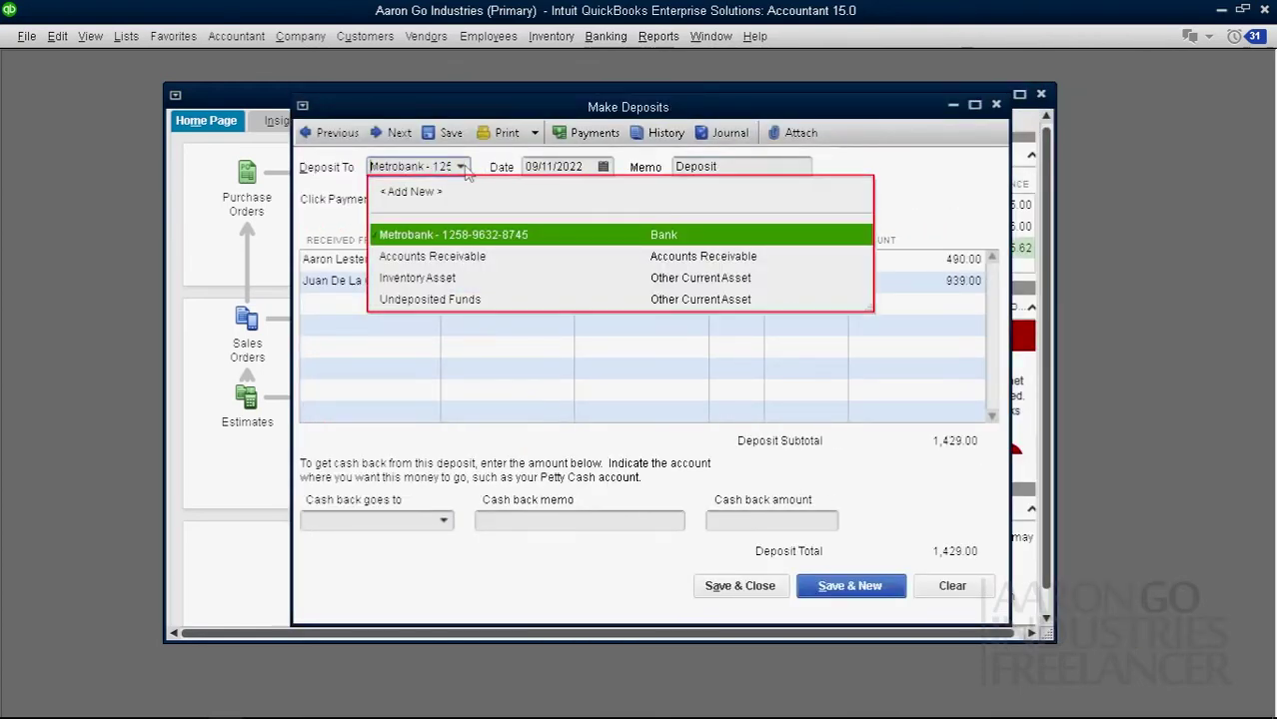
pyautogui.click(463, 169)
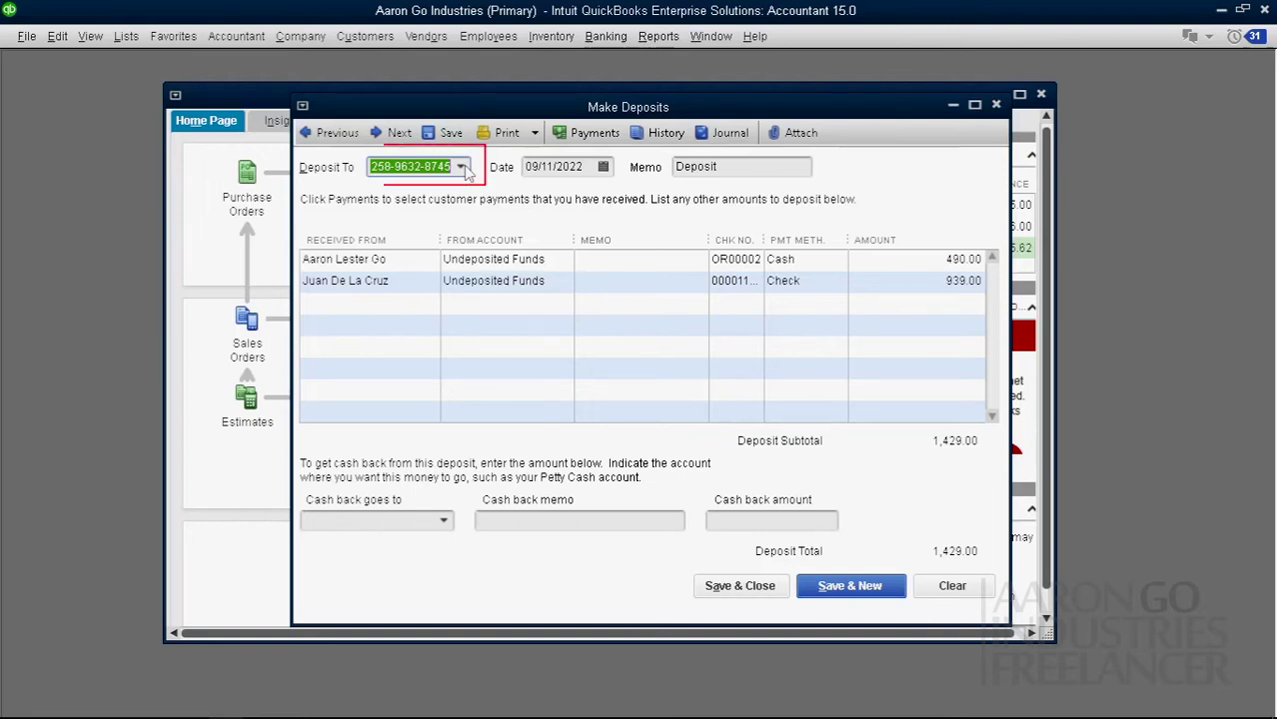
pyautogui.click(462, 168)
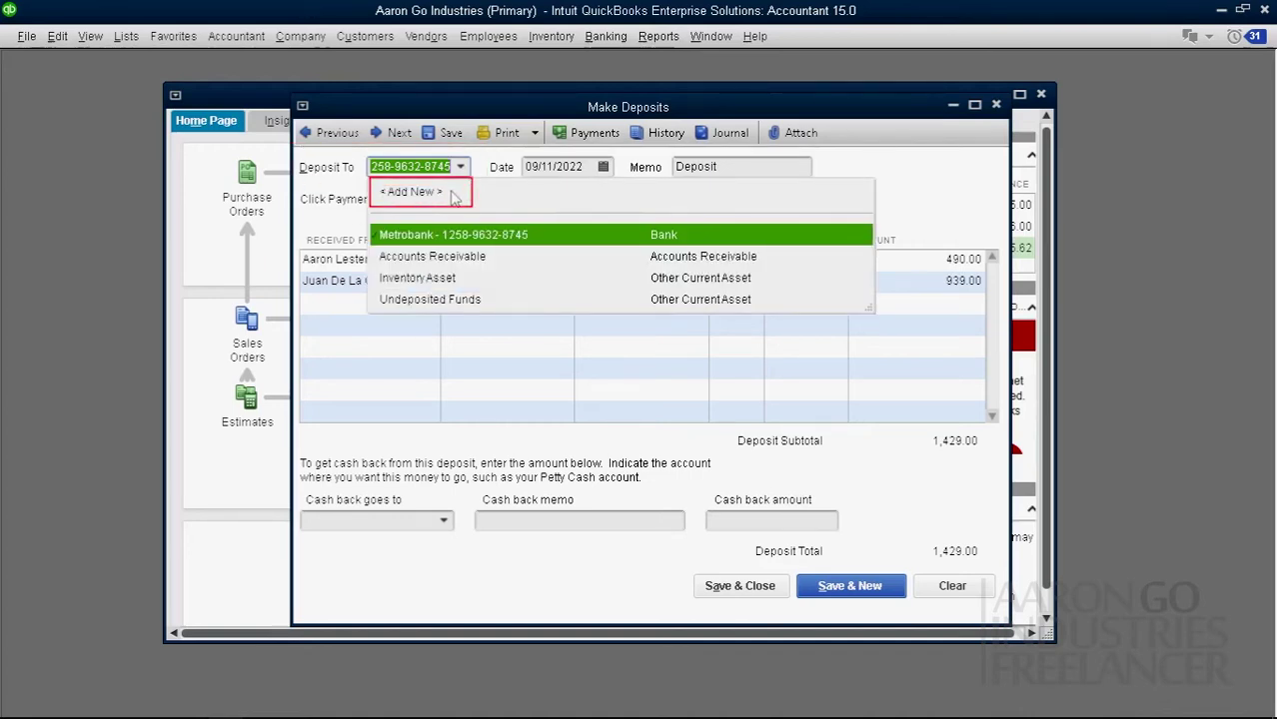
# Step: Create a new Bank account named BDO, entering the account number along with the name
pyautogui.click(454, 195)
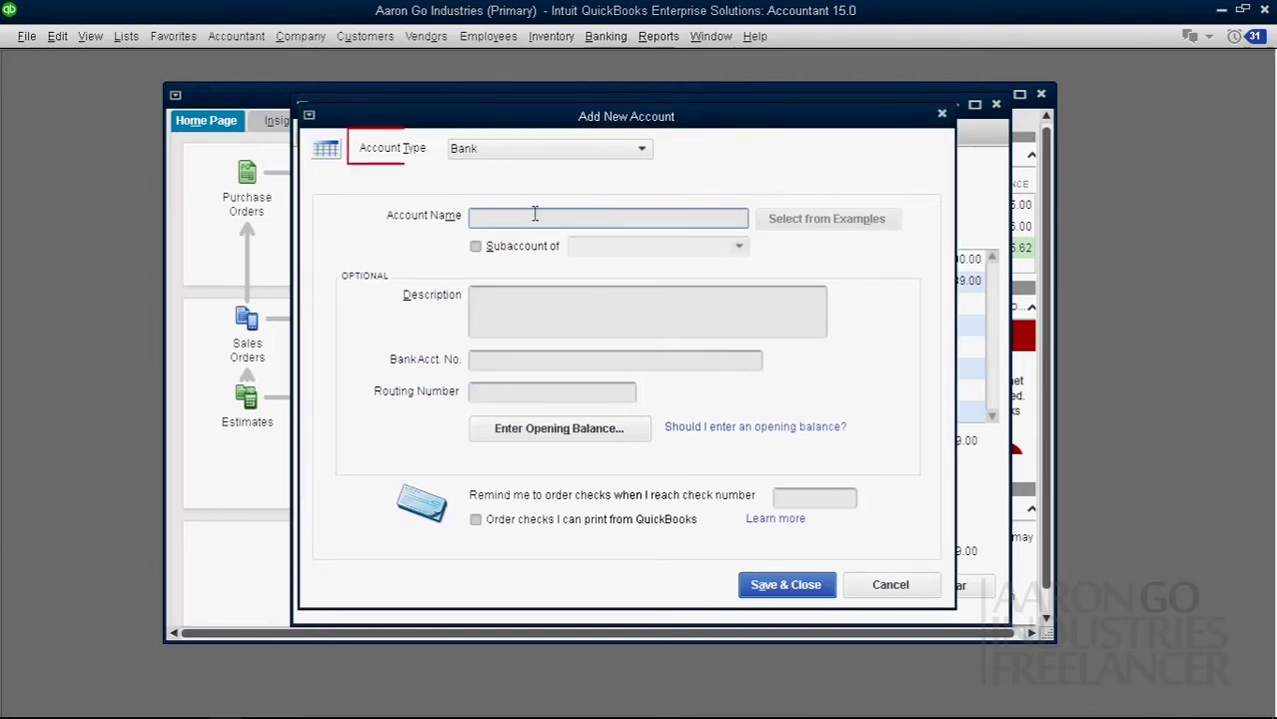
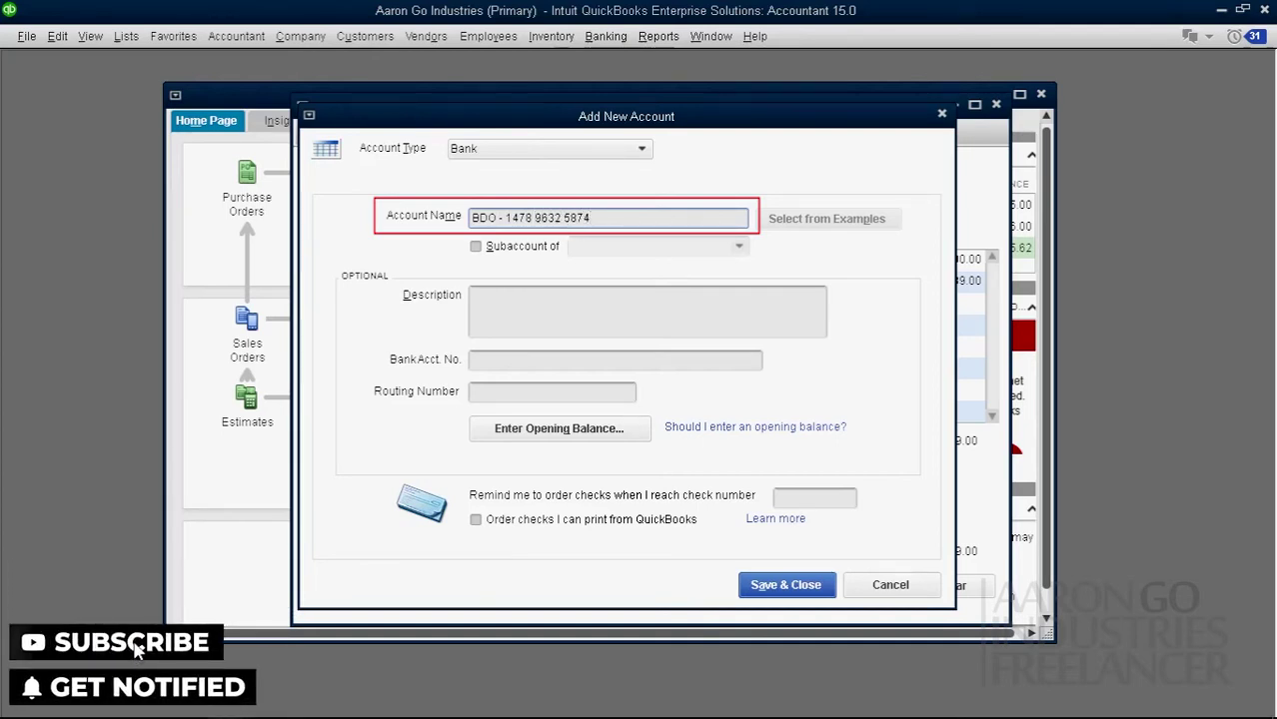
pyautogui.click(519, 361)
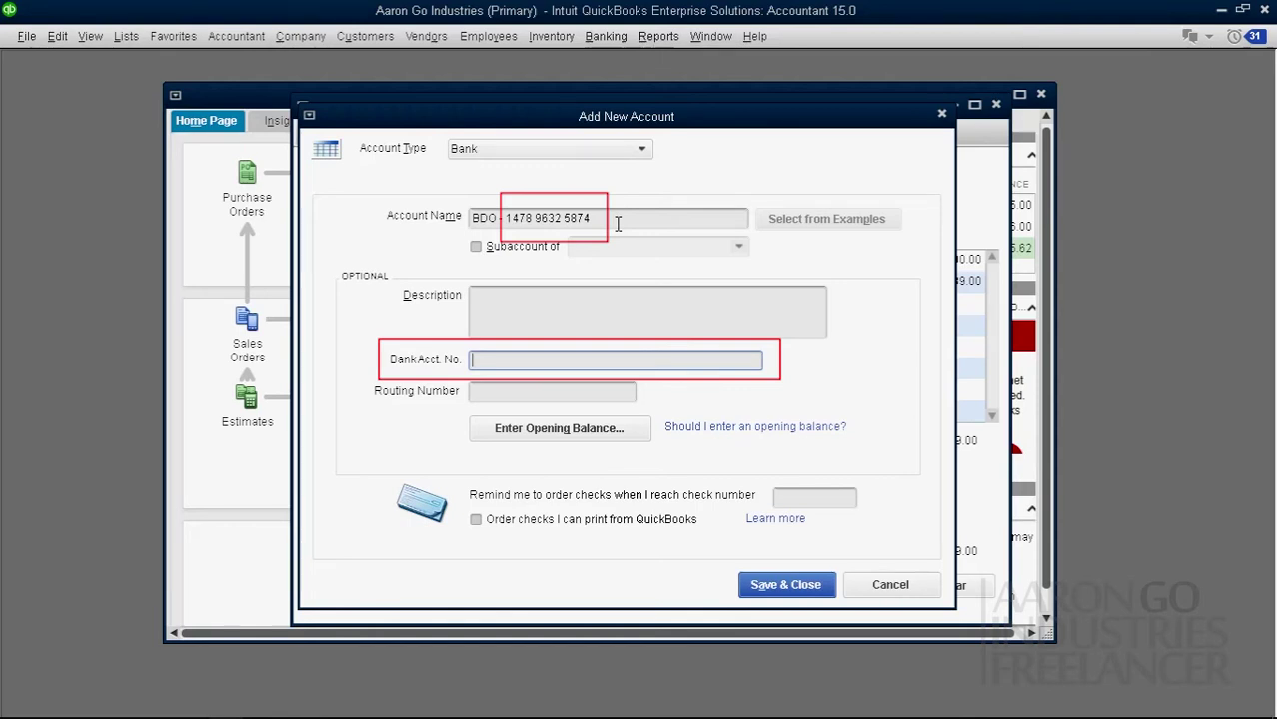
pyautogui.click(818, 589)
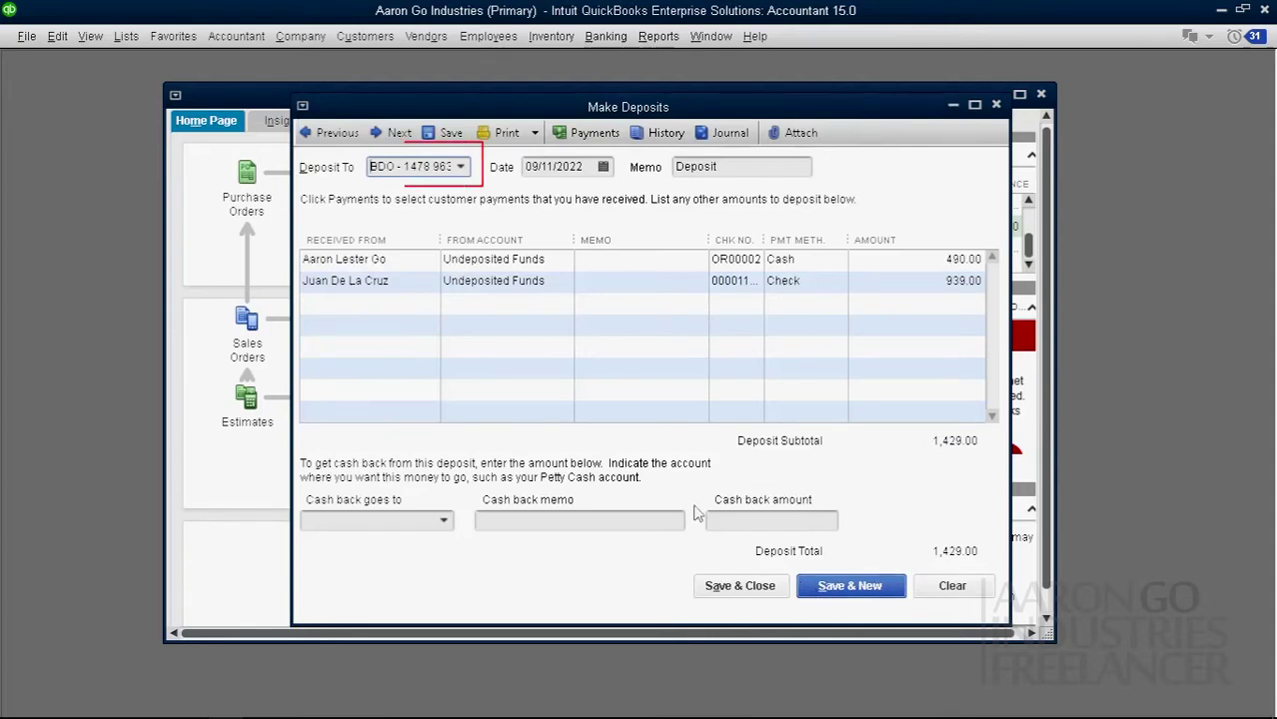
# Step: Select the new BDO account as the deposit's Deposit To account instead of Metrobank
pyautogui.click(460, 167)
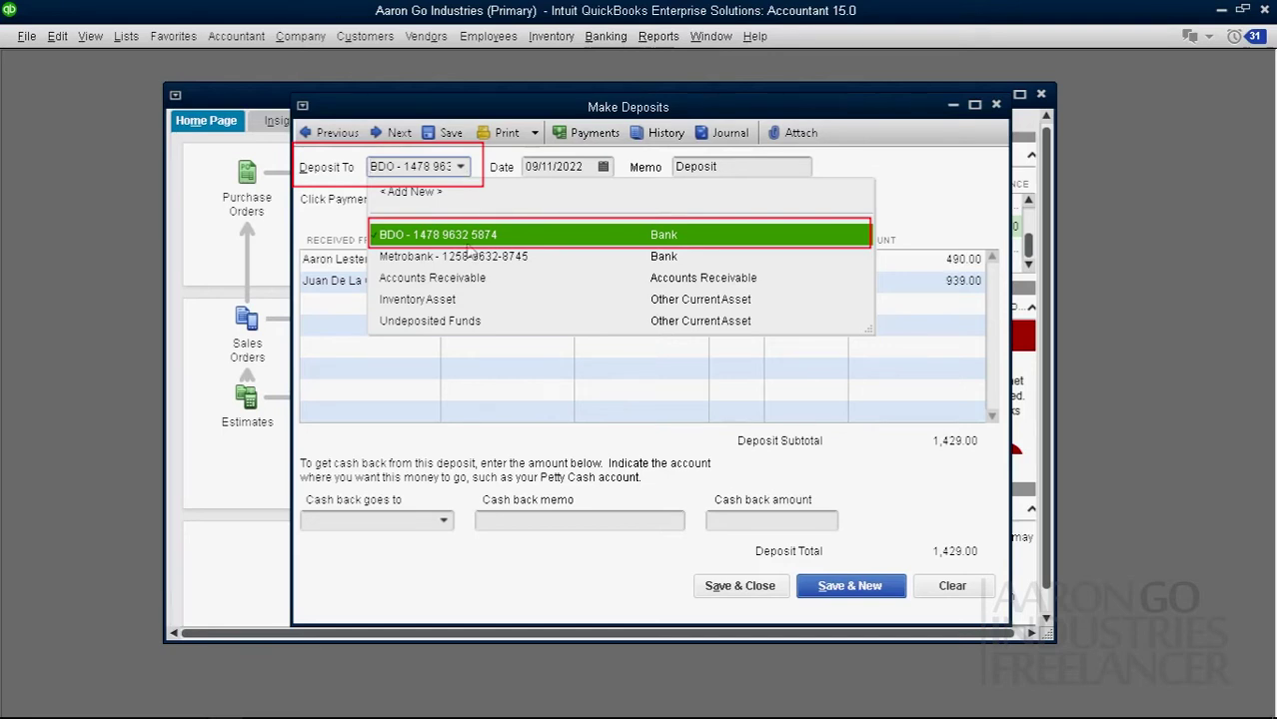
pyautogui.click(463, 170)
pyautogui.click(463, 170)
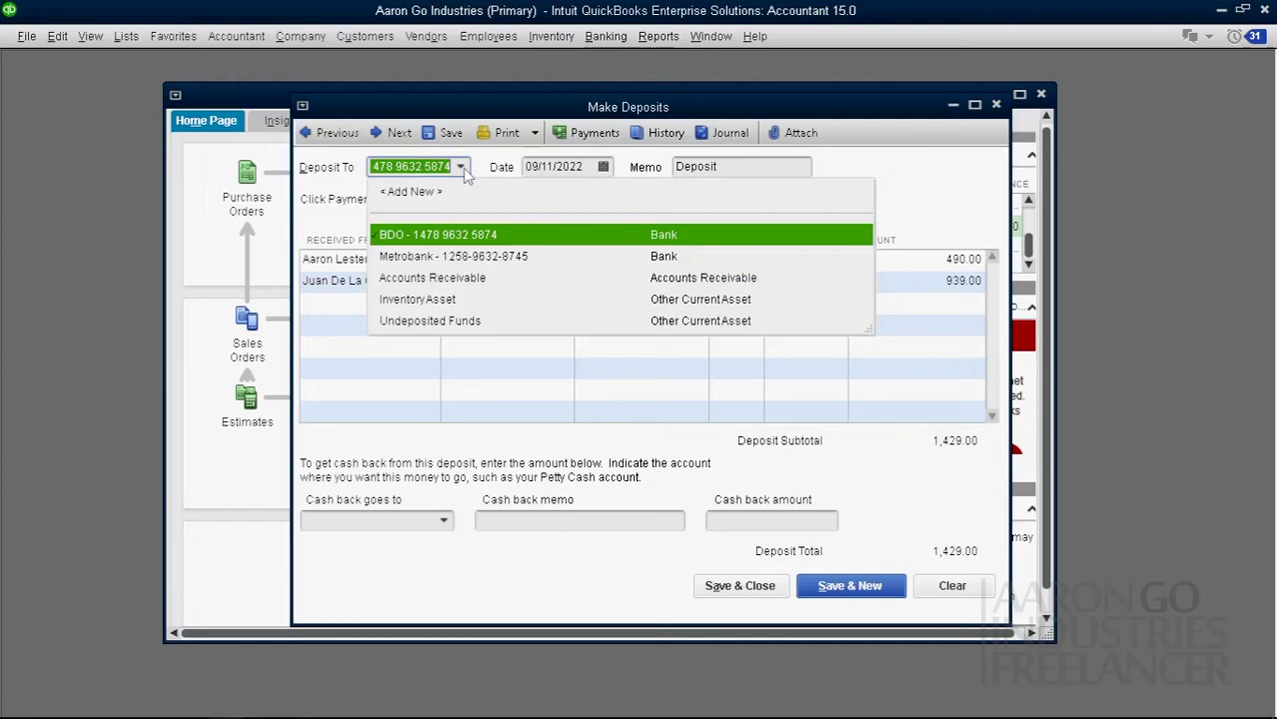
pyautogui.click(462, 170)
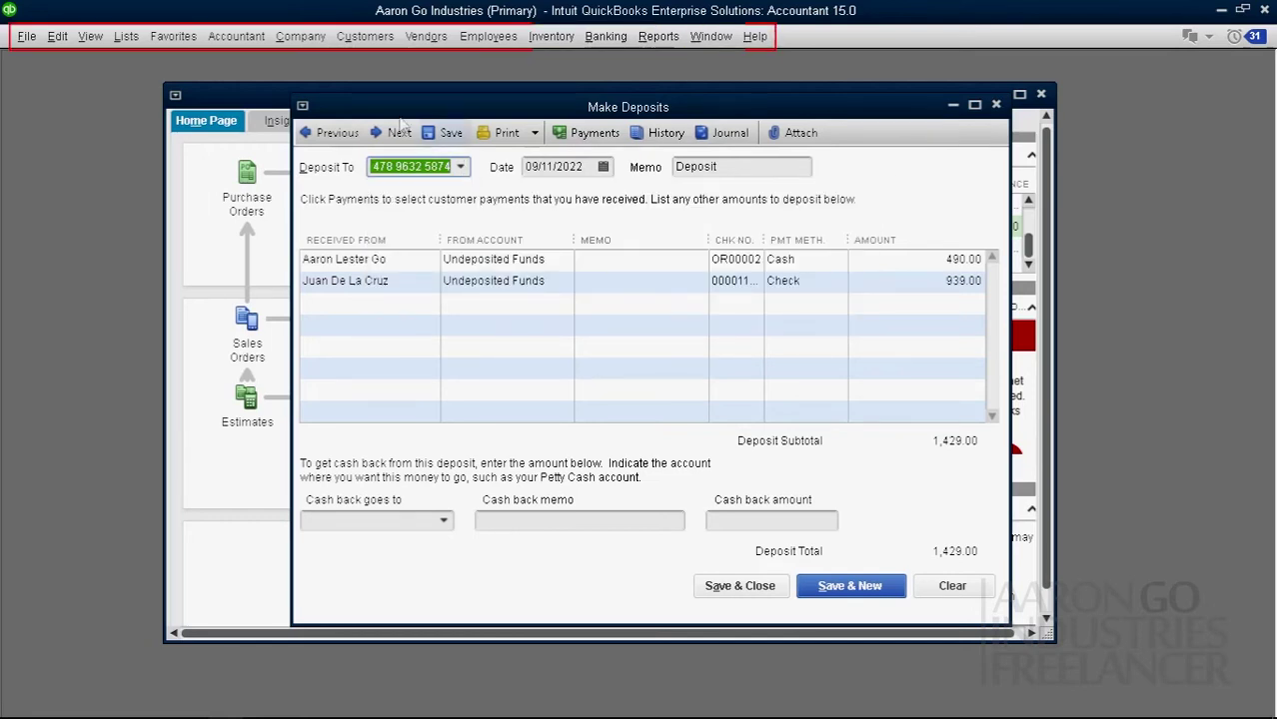
pyautogui.click(125, 36)
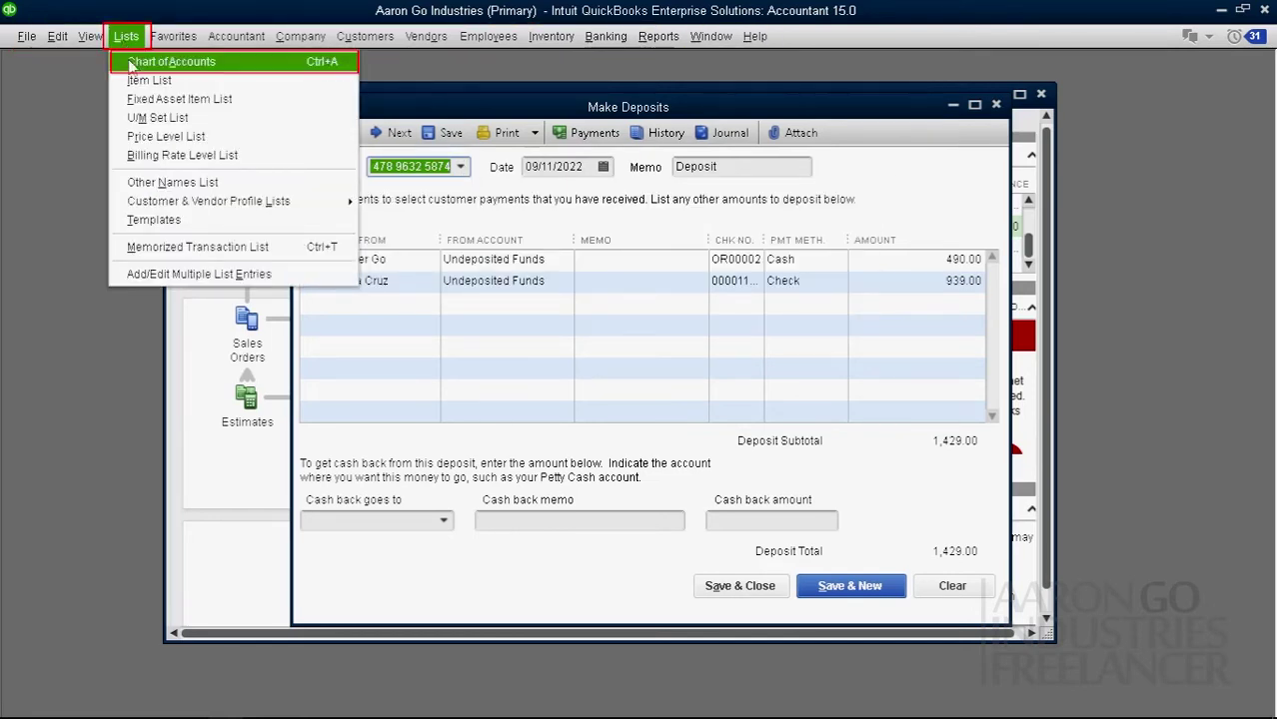
# Step: In the Chart of Accounts, rename the BDO bank account to 'Banco de Oro' and save it
pyautogui.click(224, 62)
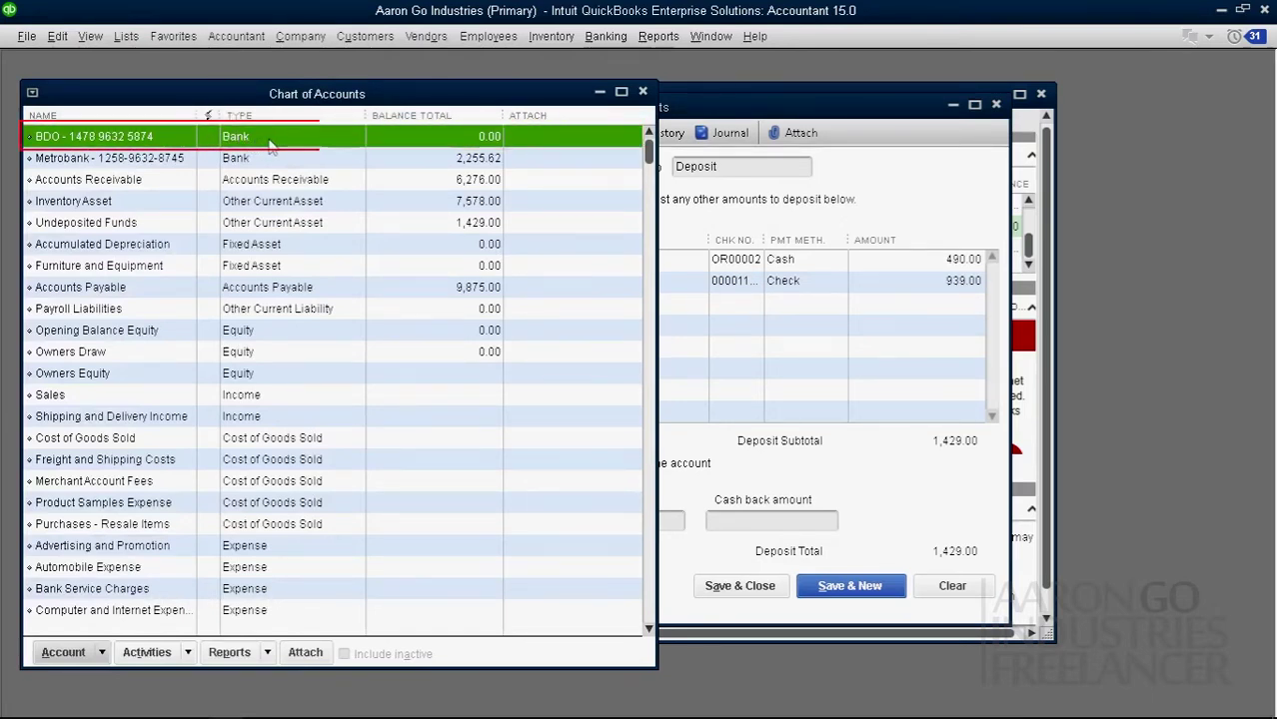
pyautogui.rightClick(271, 146)
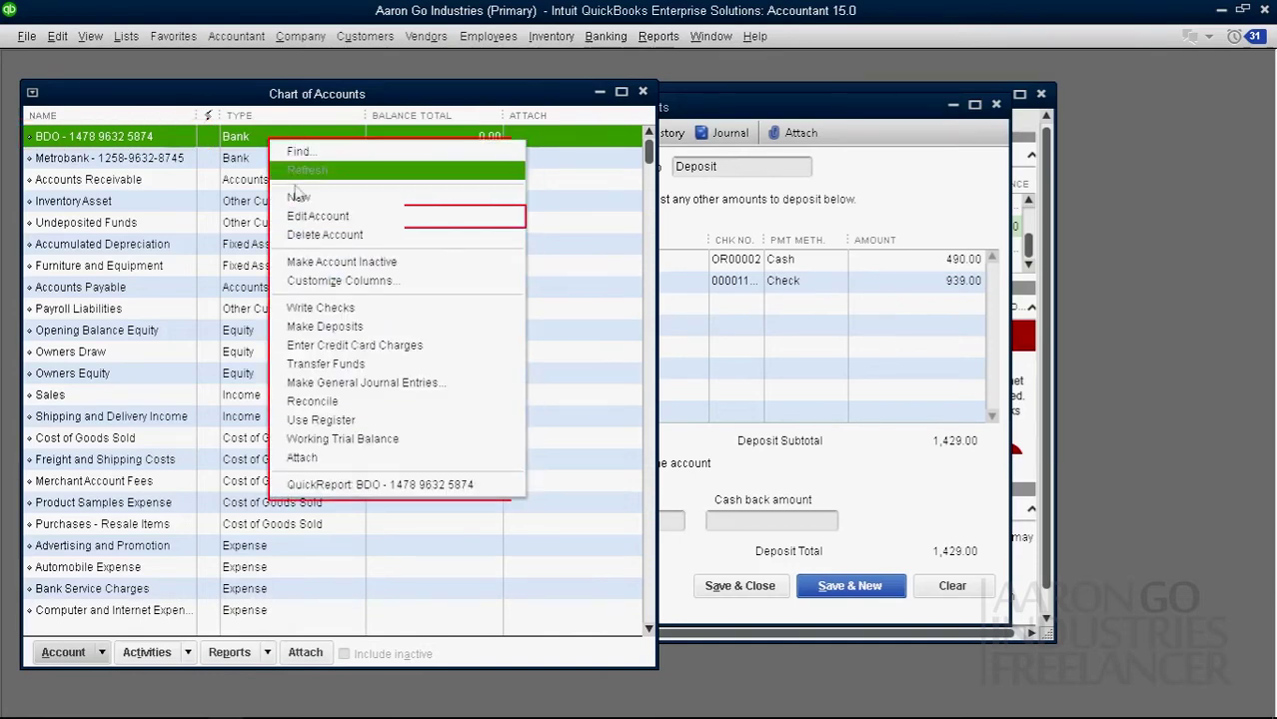
pyautogui.click(312, 218)
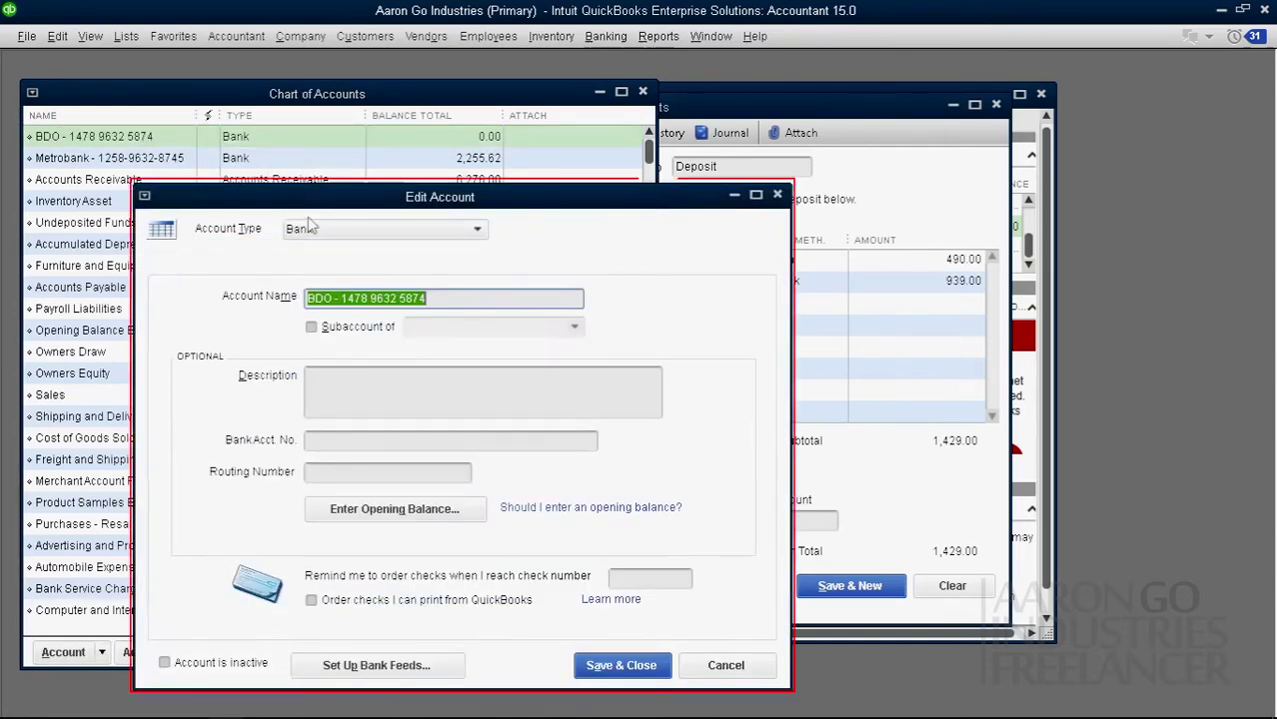
pyautogui.click(426, 308)
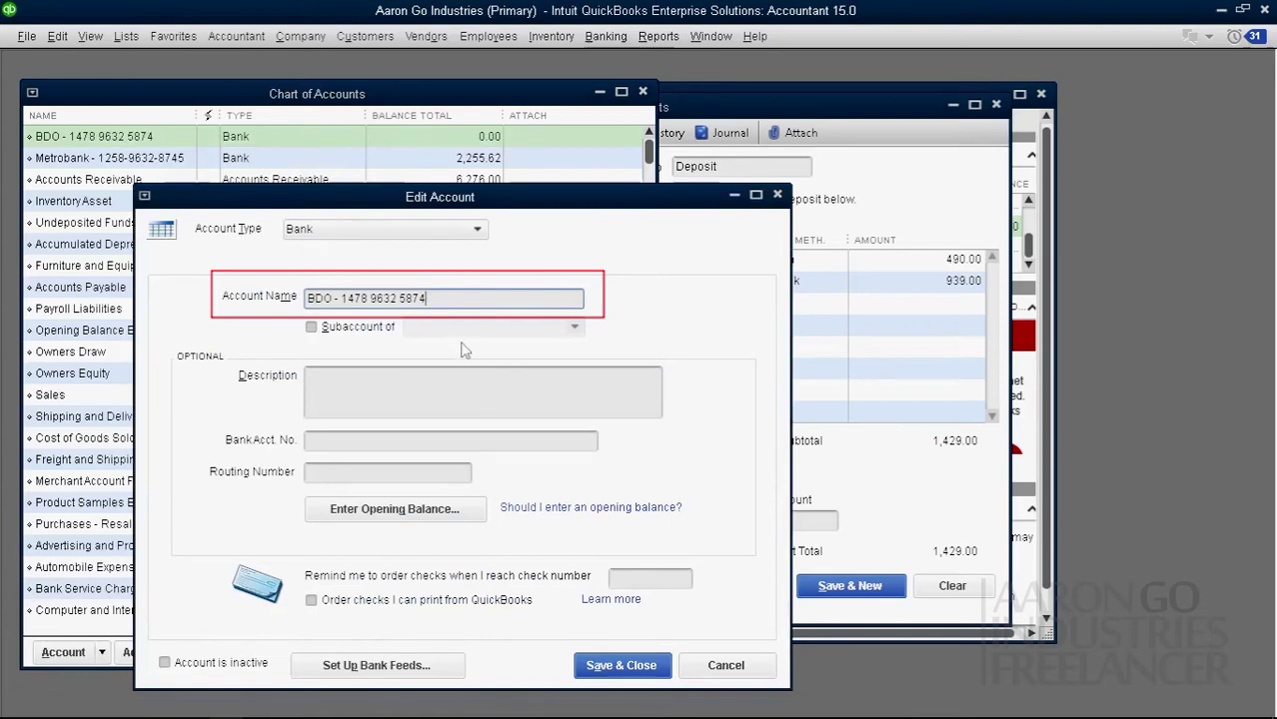
pyautogui.press('BackSpace')
pyautogui.write('1')
pyautogui.moveTo(336, 301); pyautogui.dragTo(307, 300)
pyautogui.write('Ba')
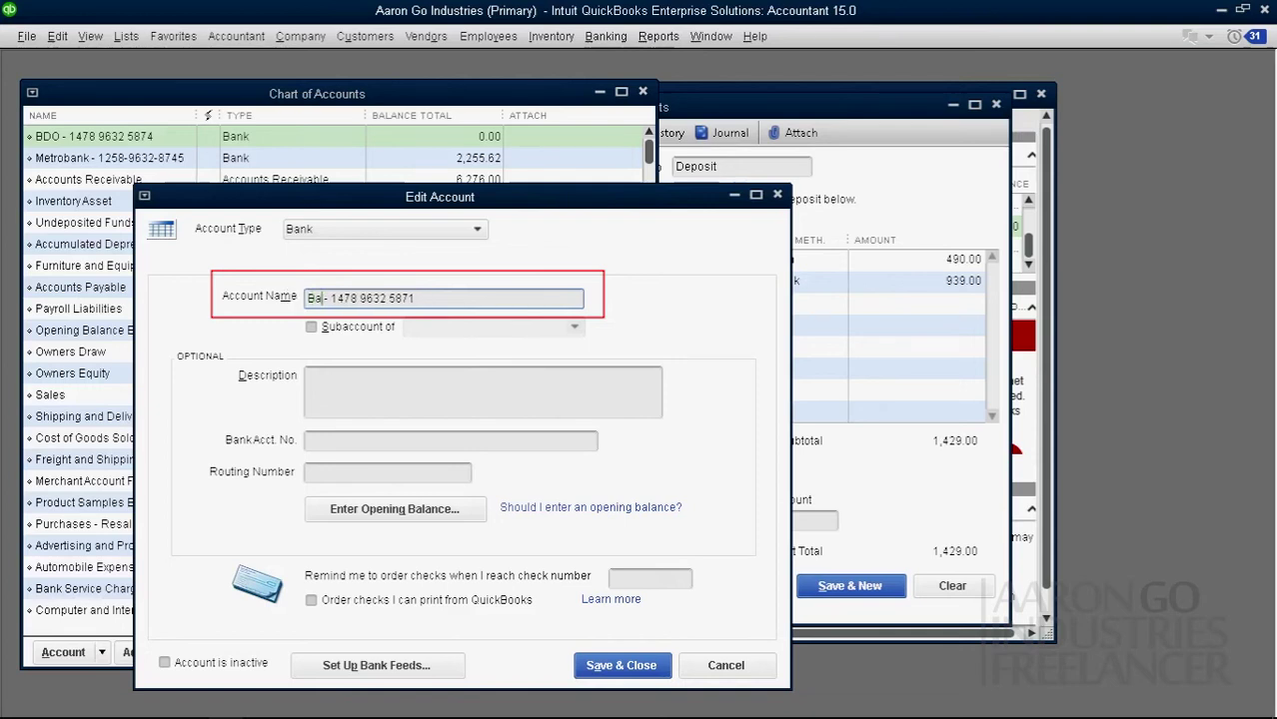
pyautogui.write('nco ')
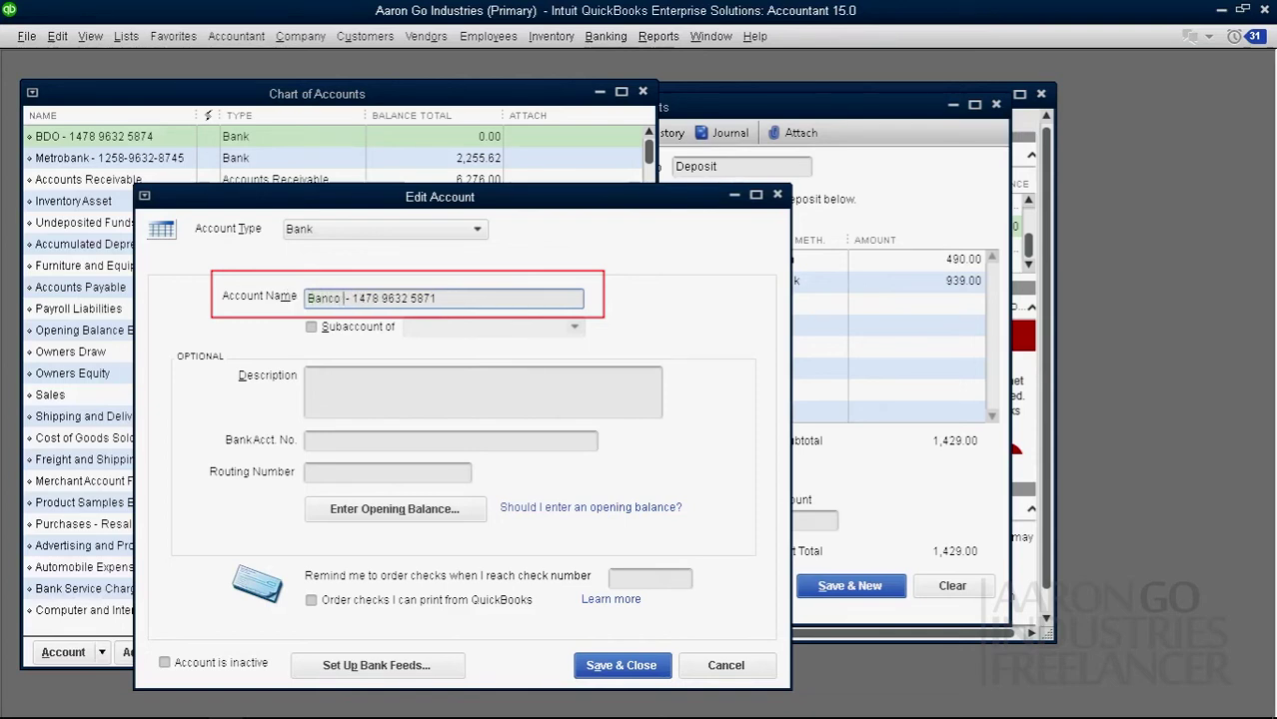
pyautogui.write('de Oro')
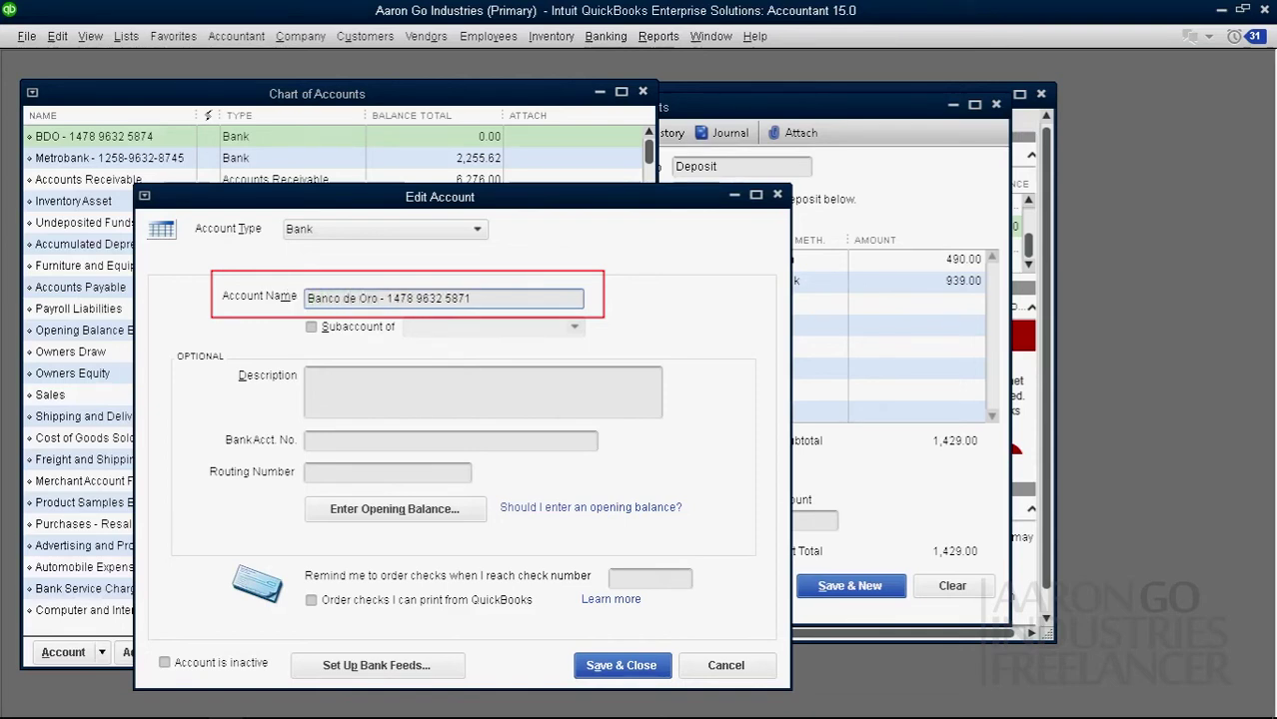
pyautogui.click(629, 674)
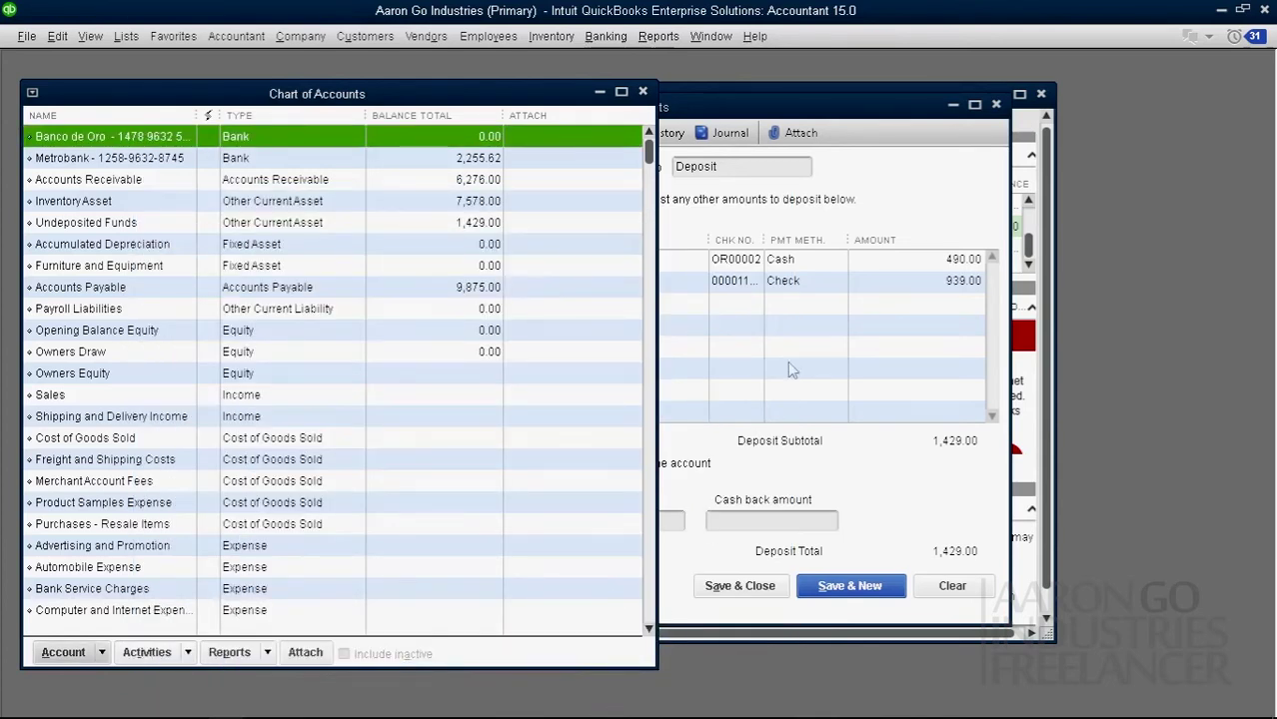
pyautogui.click(643, 92)
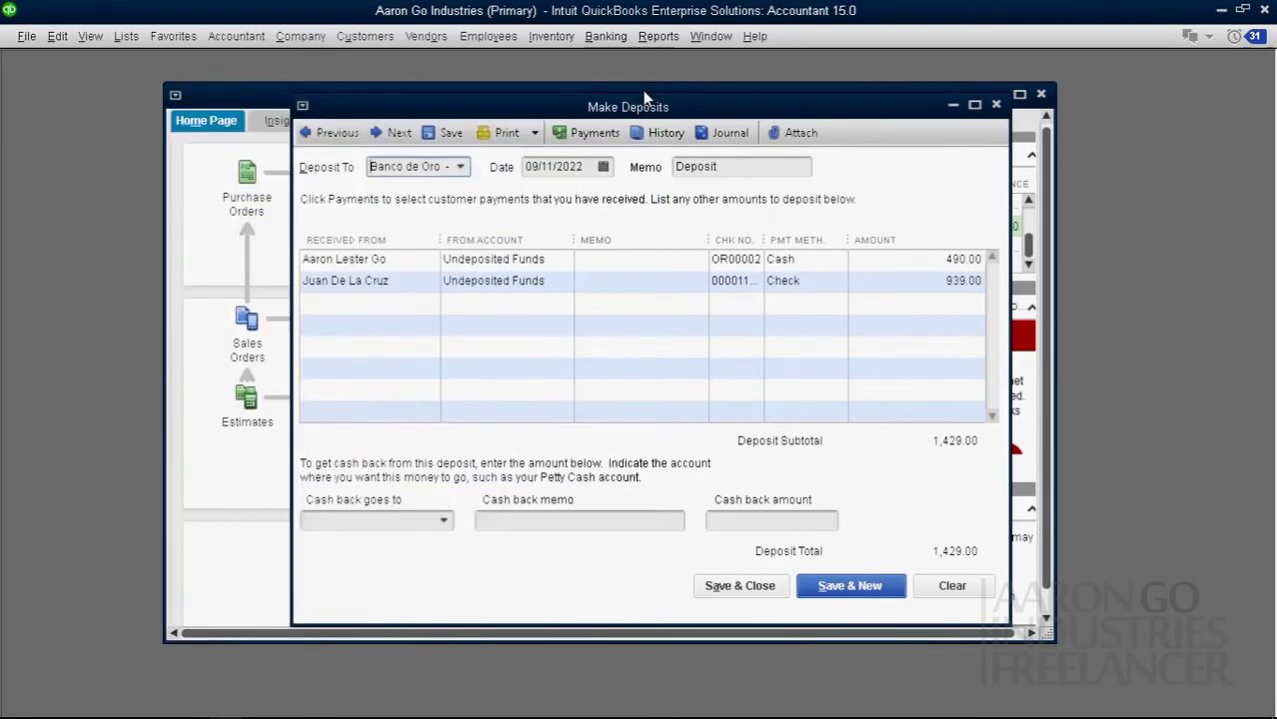
# Step: Deposit to Banco de Oro and compare balances against the Chart of Accounts
pyautogui.click(460, 168)
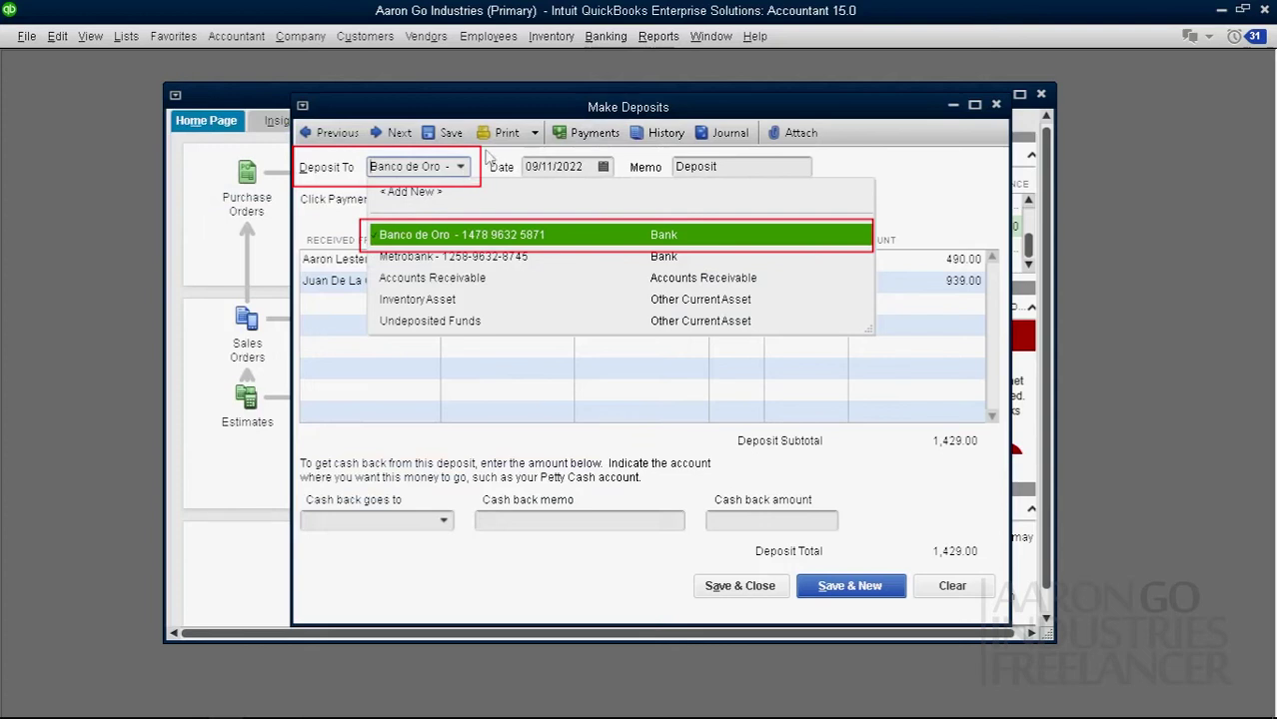
pyautogui.click(466, 238)
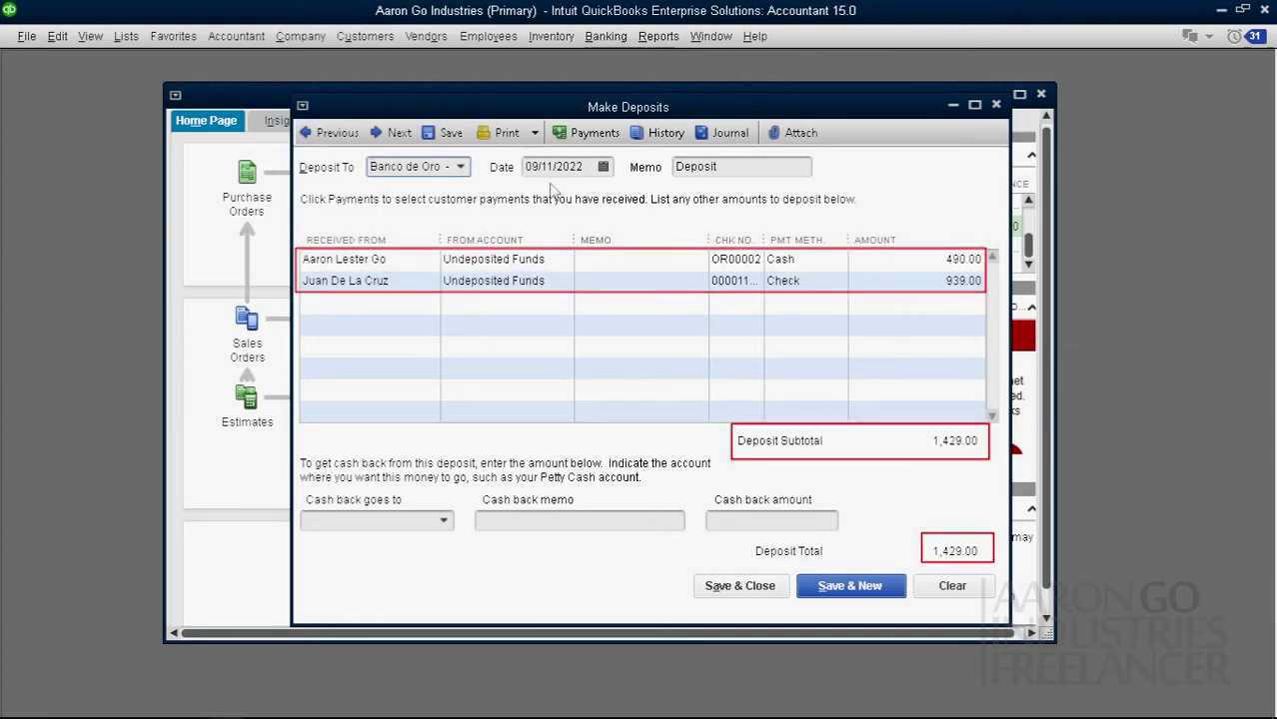
pyautogui.moveTo(472, 115); pyautogui.dragTo(689, 121)
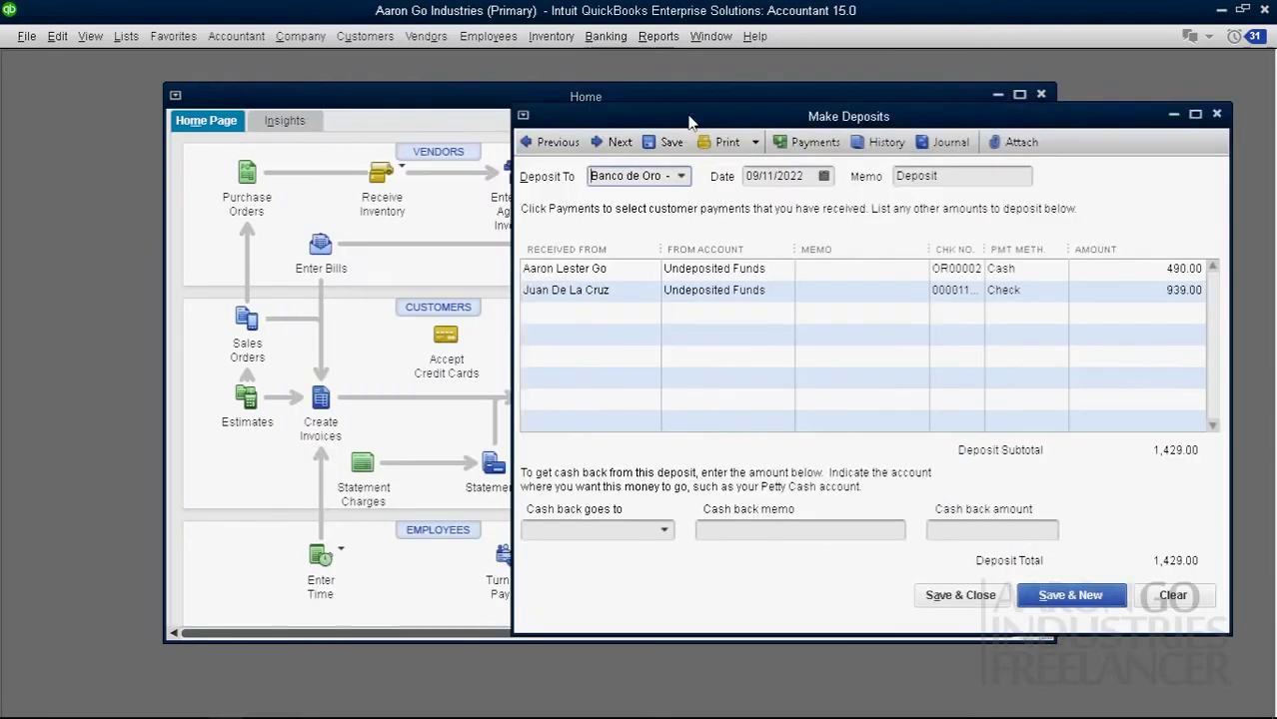
pyautogui.click(125, 36)
pyautogui.click(258, 65)
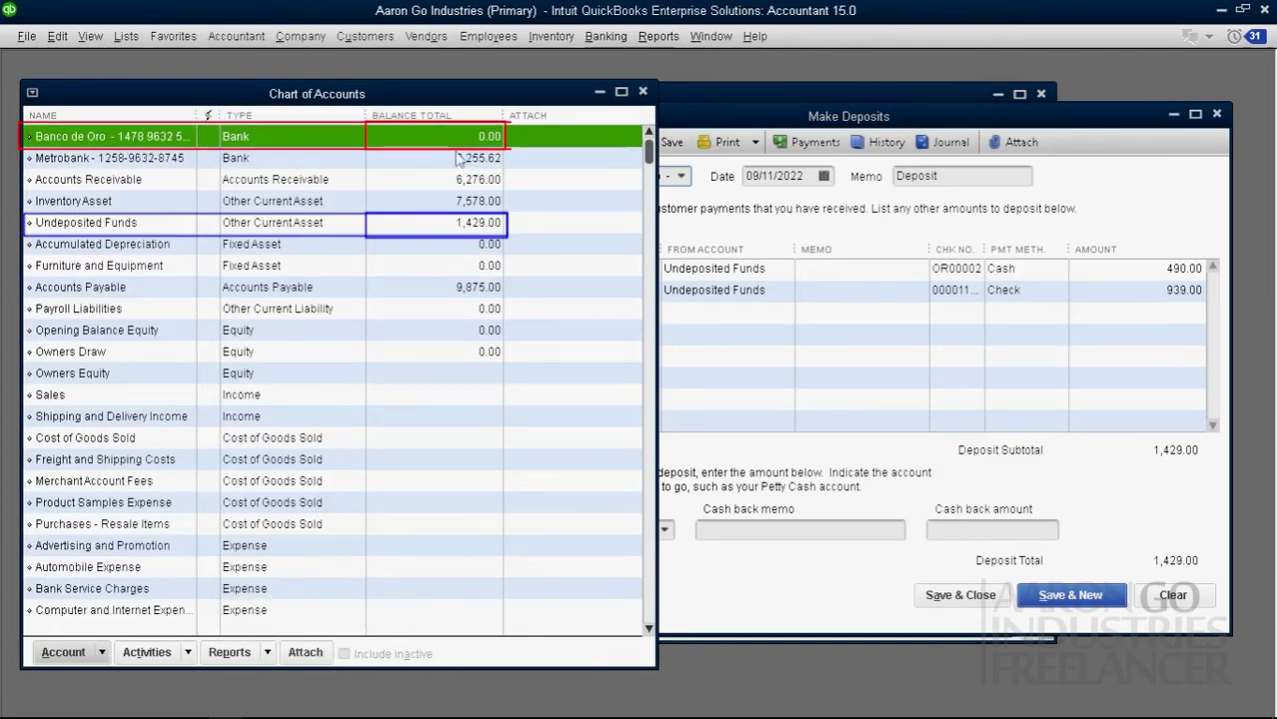
pyautogui.click(791, 128)
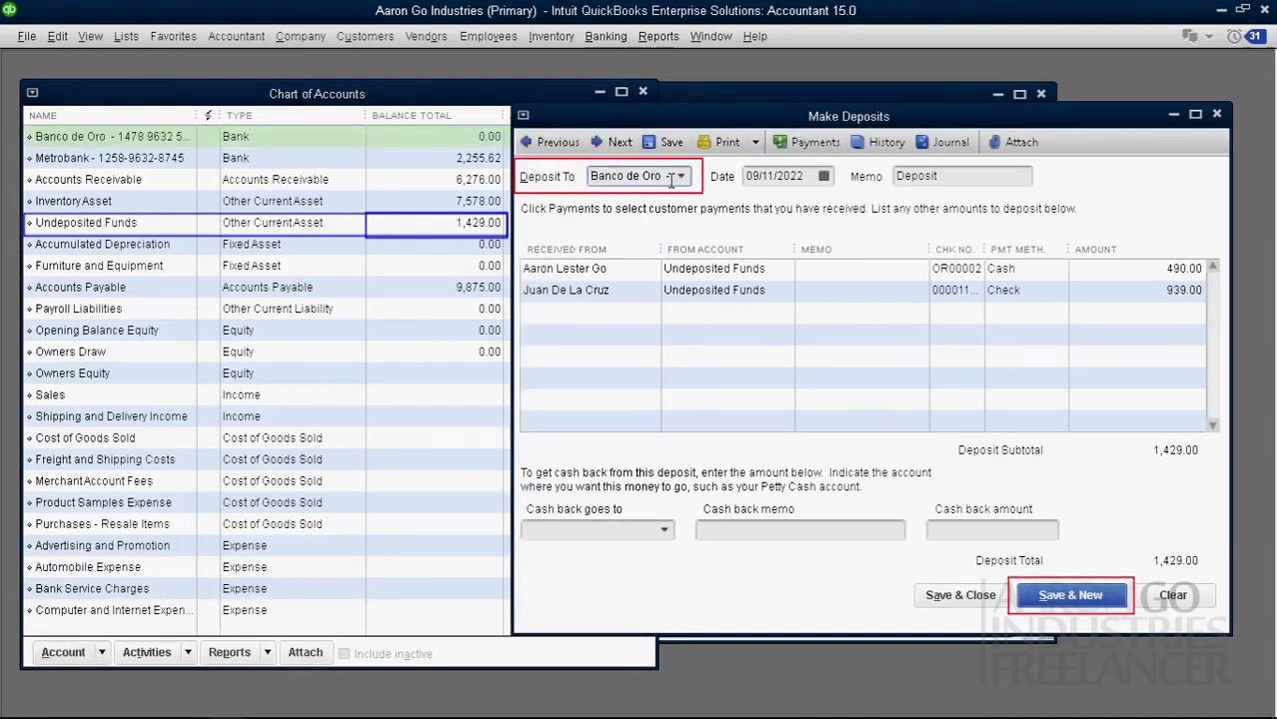
# Step: Save the 1,429.00 deposit to Banco de Oro and review it with Previous
pyautogui.click(1069, 595)
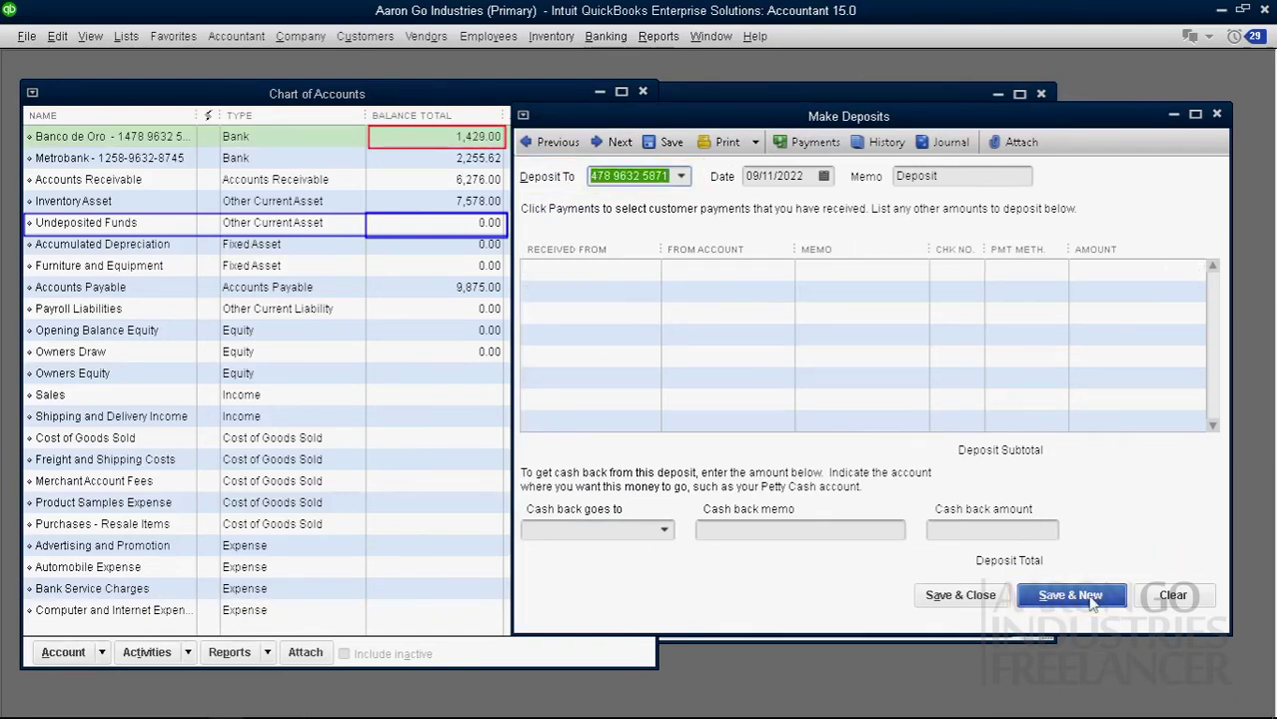
pyautogui.hotkey('ctrl', 'a')
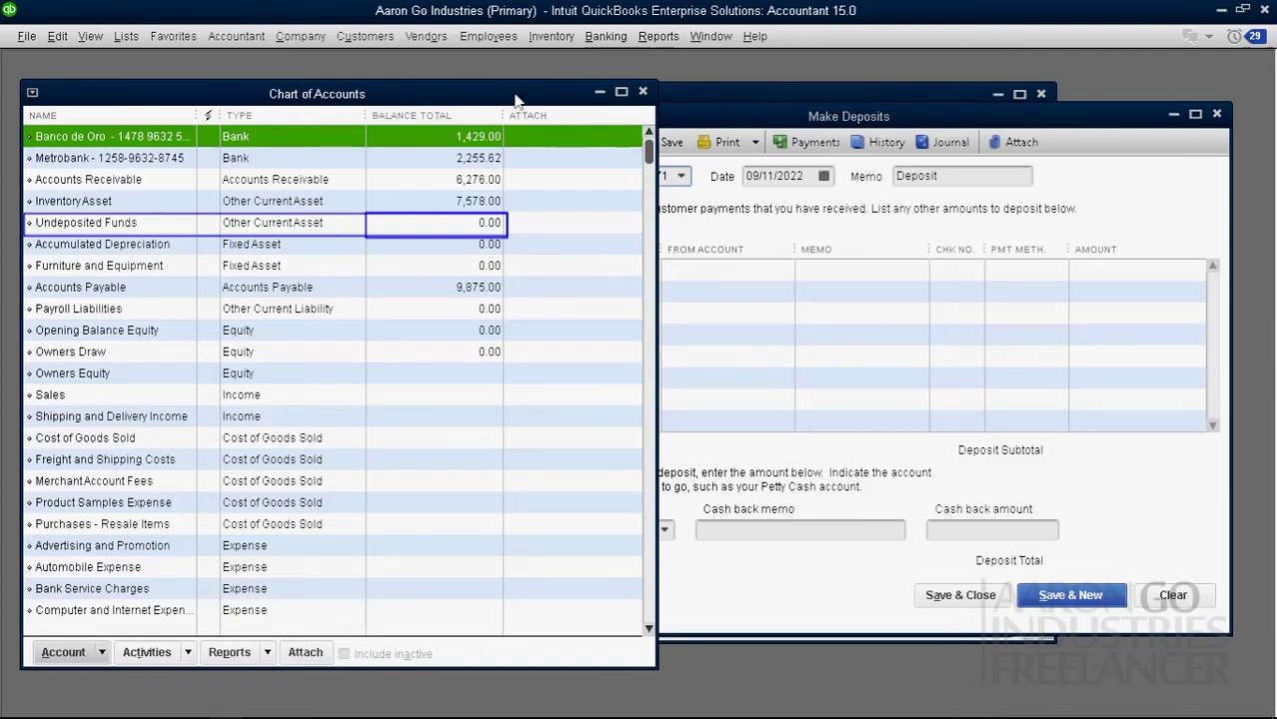
pyautogui.click(752, 232)
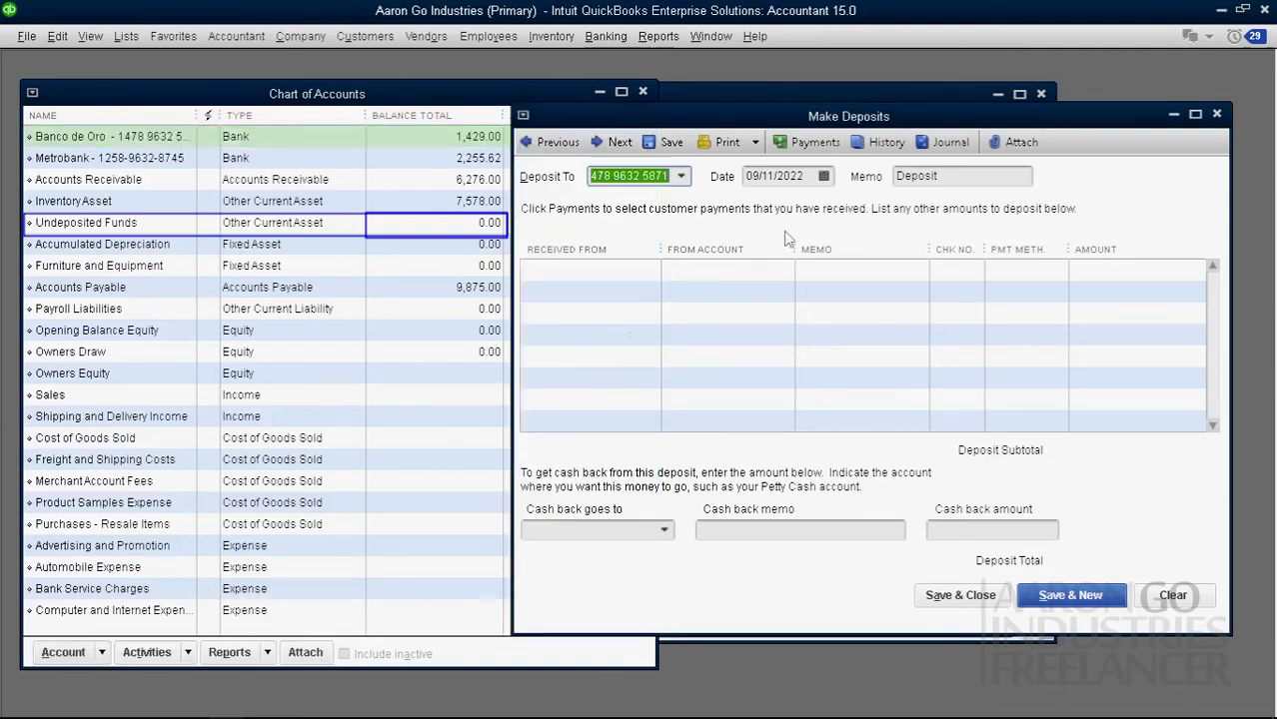
pyautogui.click(556, 145)
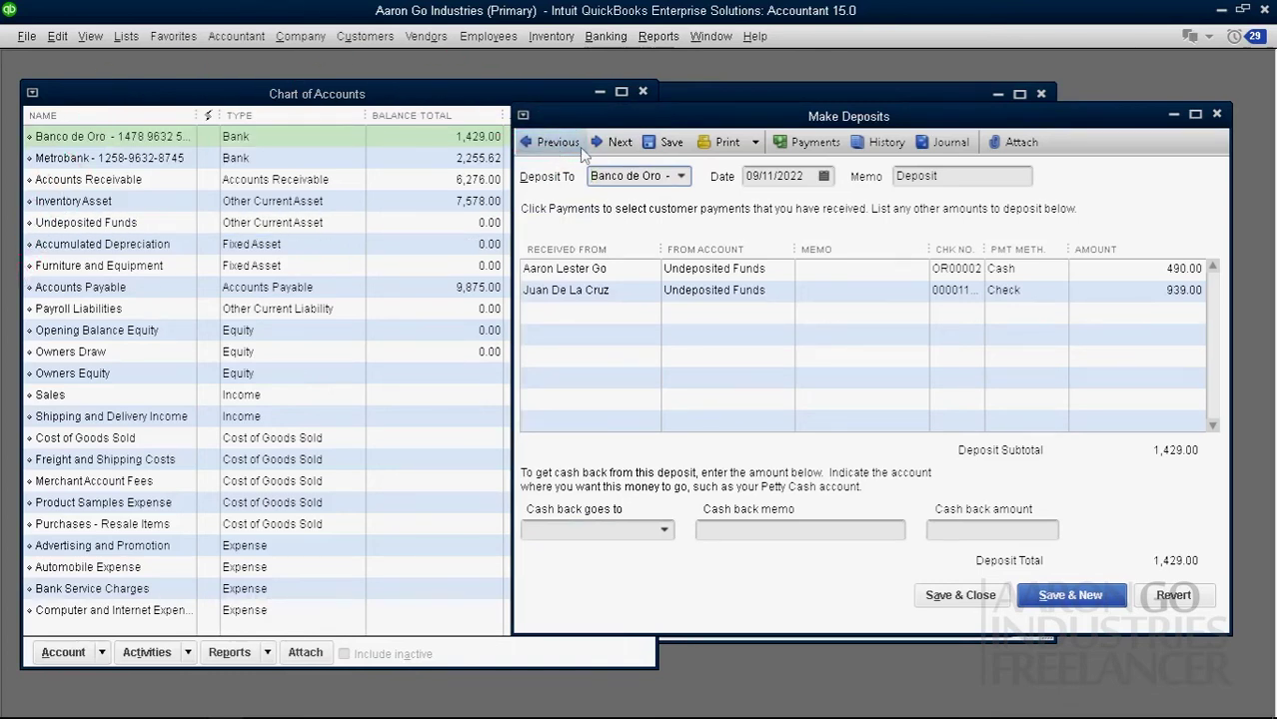
pyautogui.click(959, 175)
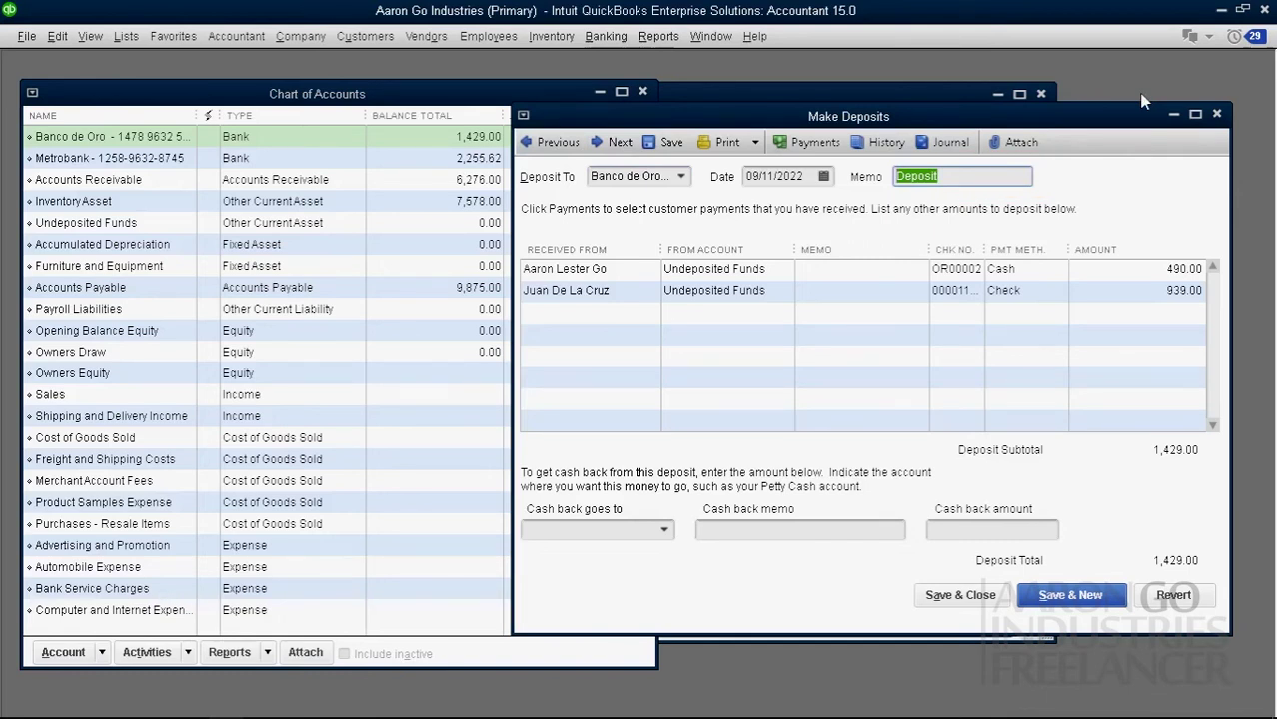
pyautogui.click(1217, 114)
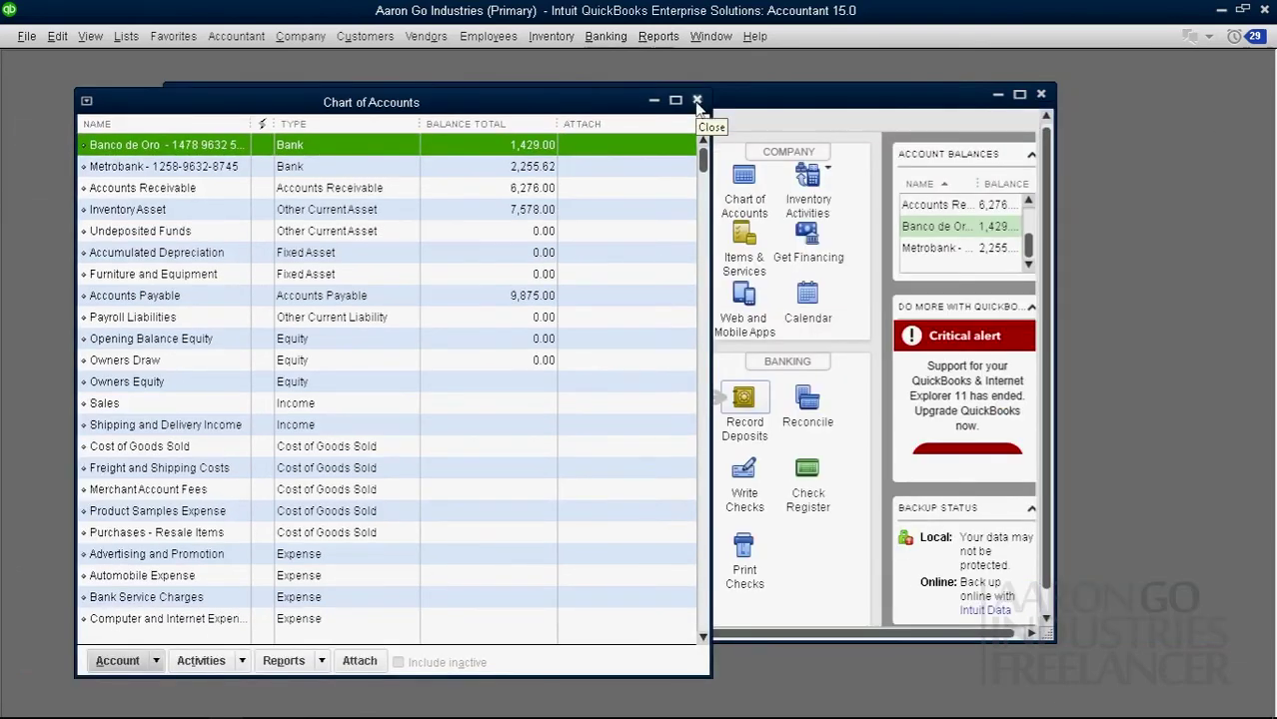
# Step: Close the Chart of Accounts and confirm Make Deposits has no payments left
pyautogui.click(697, 102)
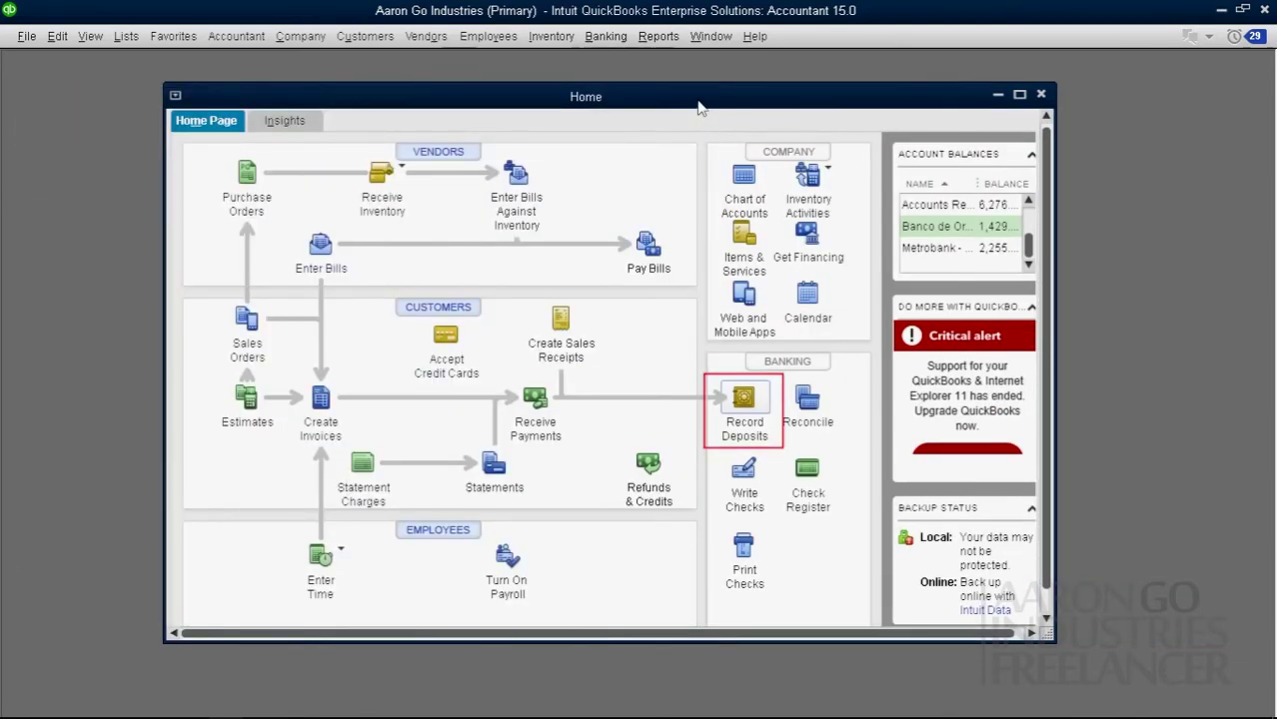
pyautogui.click(743, 399)
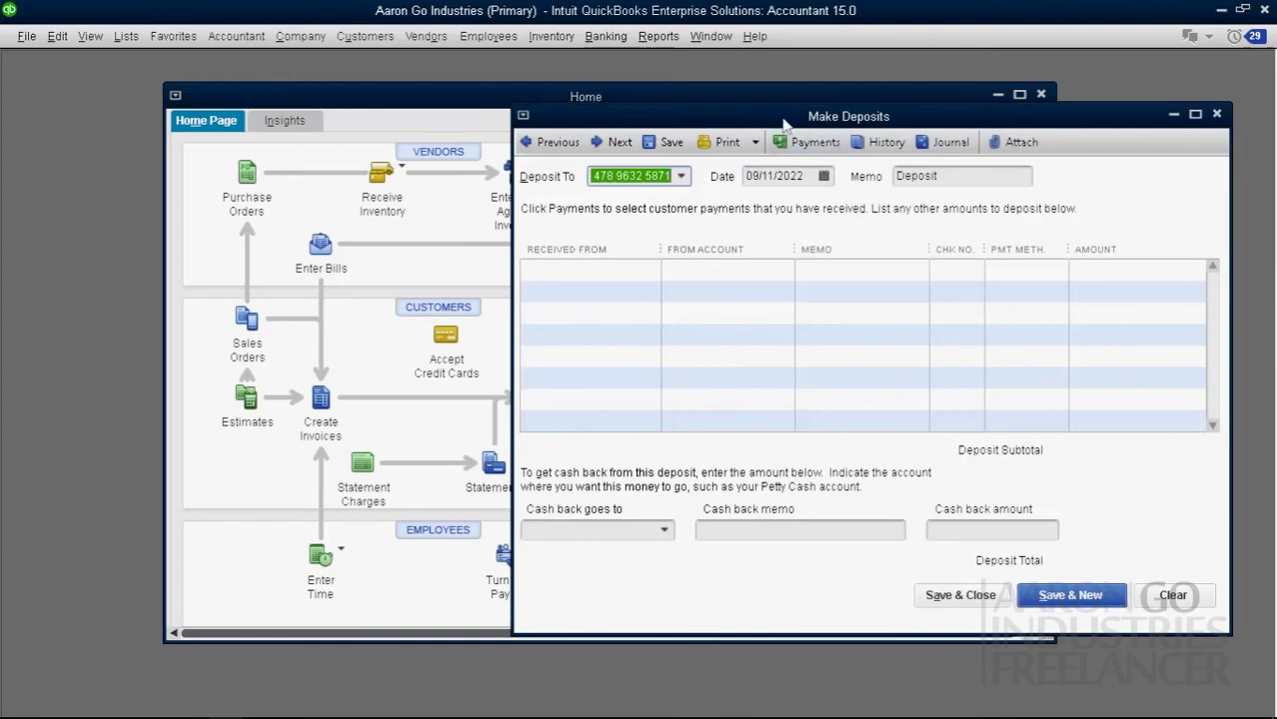
pyautogui.moveTo(785, 120); pyautogui.dragTo(583, 124)
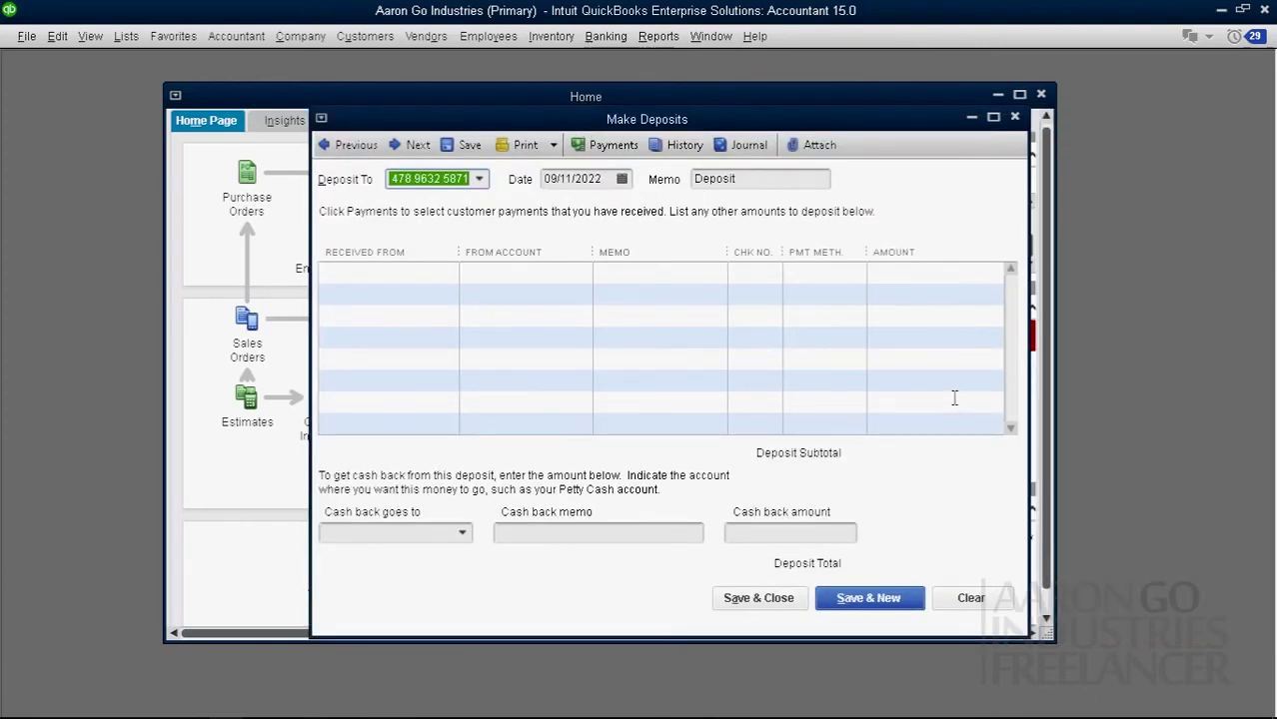
pyautogui.click(768, 413)
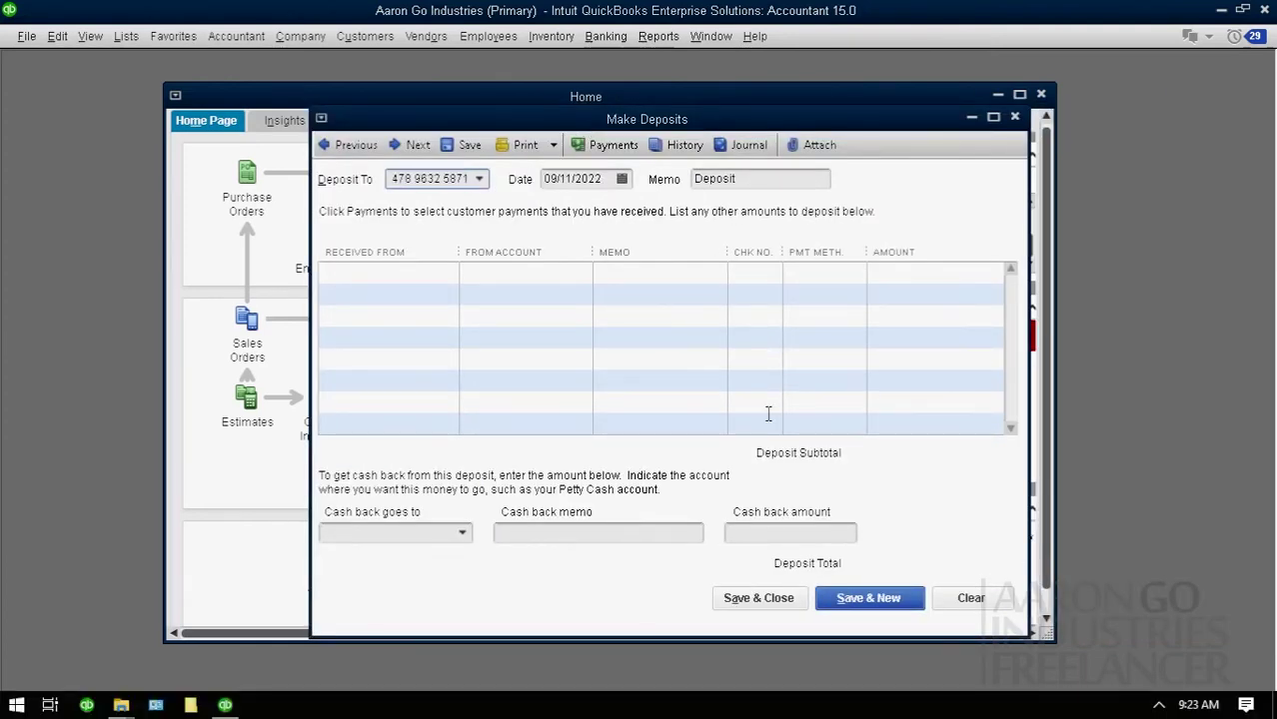
pyautogui.click(1014, 117)
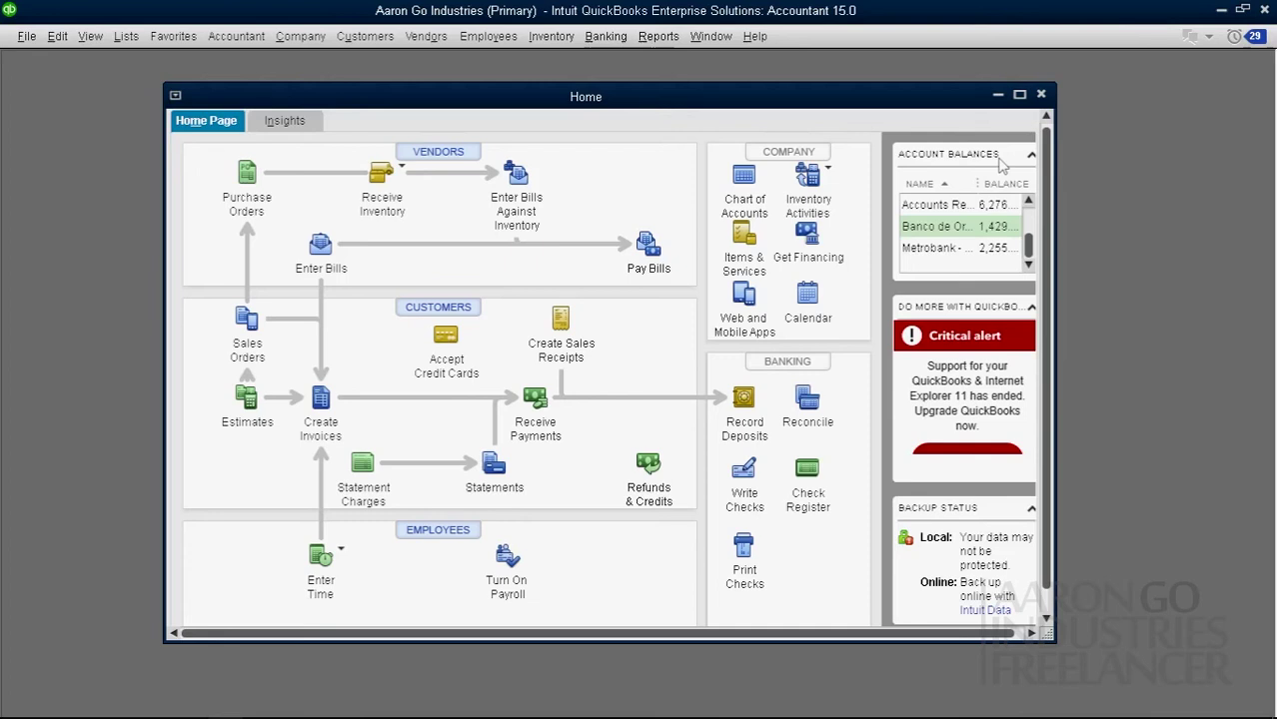
# Step: Reopen Make Deposits from Record Deposits and from Banking, confirming both are empty
pyautogui.click(752, 404)
pyautogui.moveTo(728, 123); pyautogui.dragTo(653, 107)
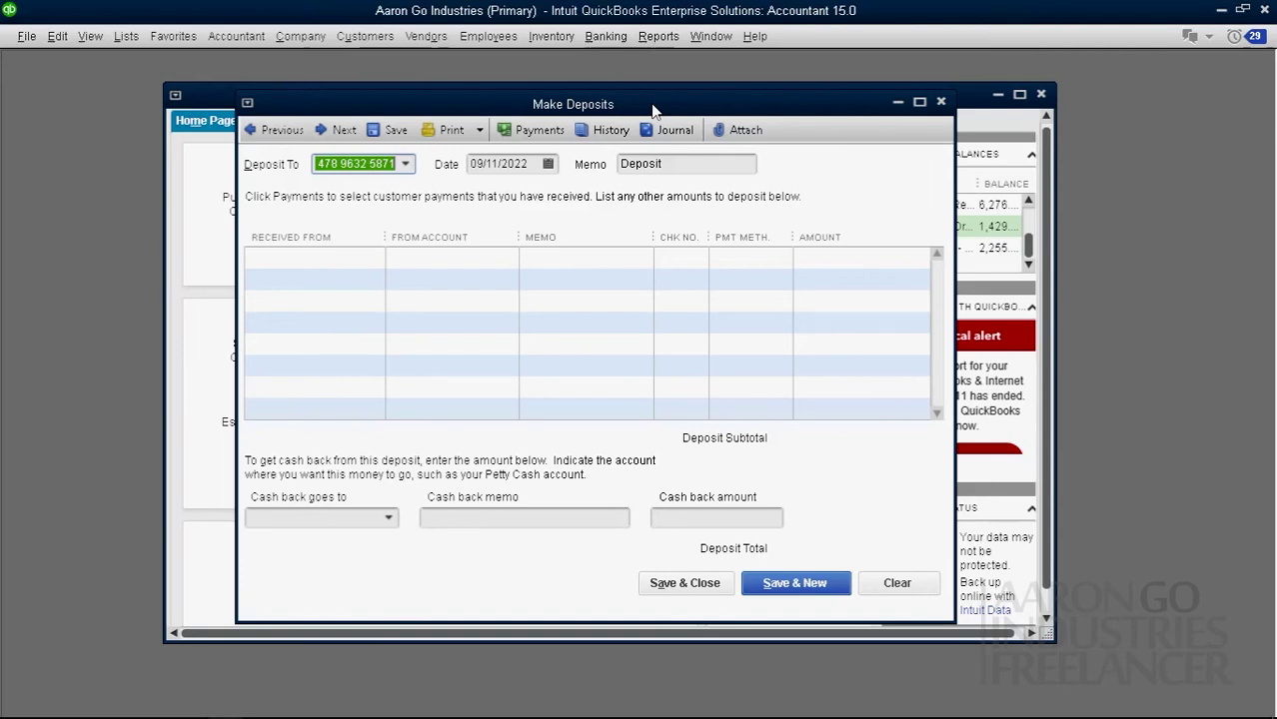
pyautogui.click(942, 104)
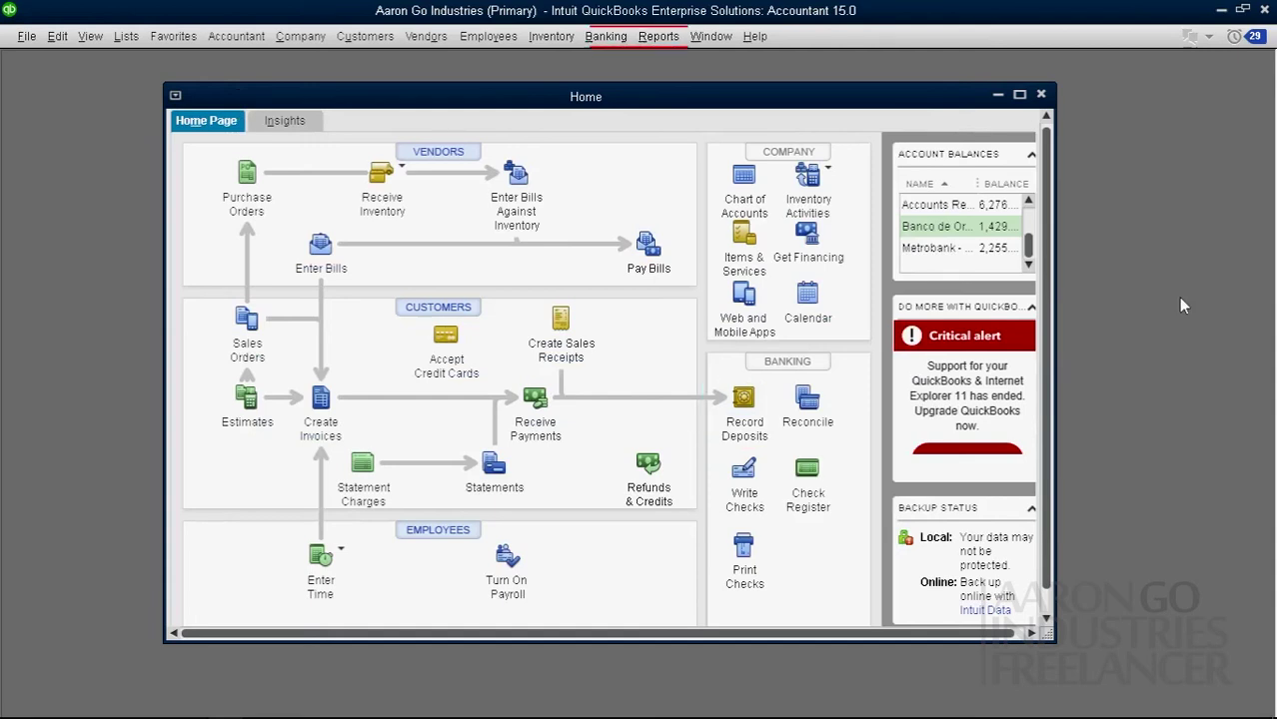
pyautogui.click(605, 36)
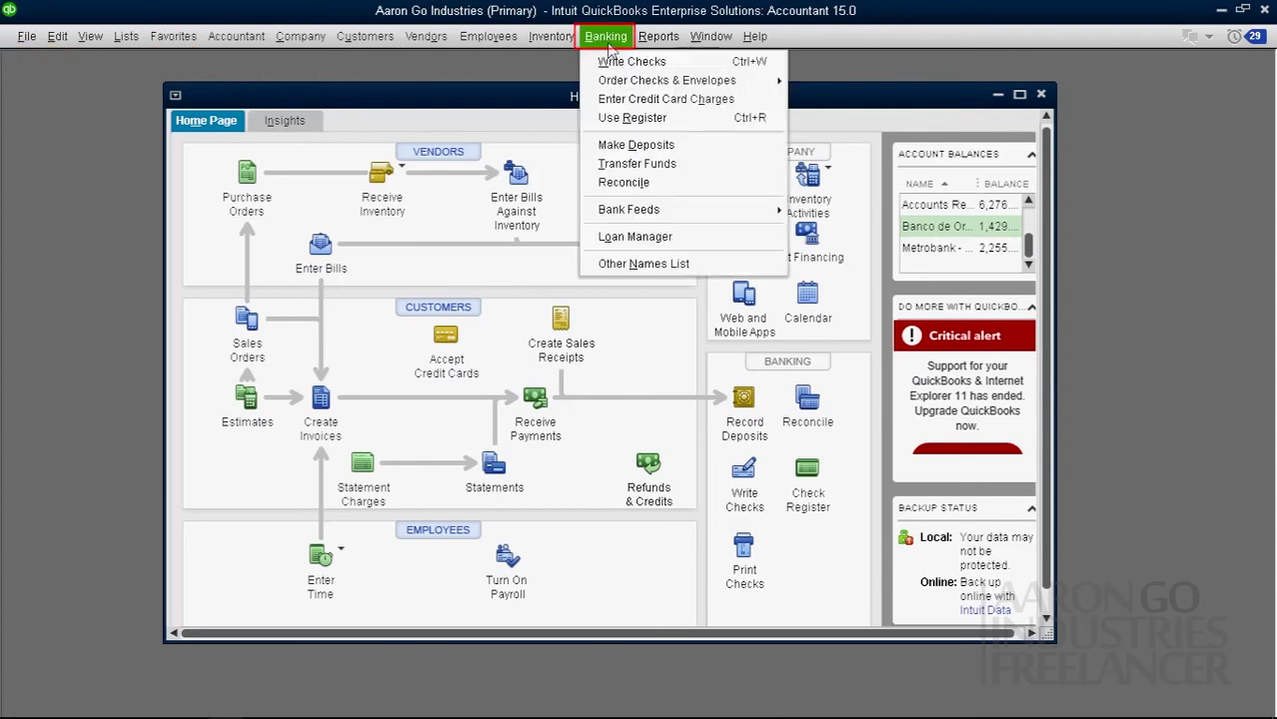
pyautogui.click(647, 148)
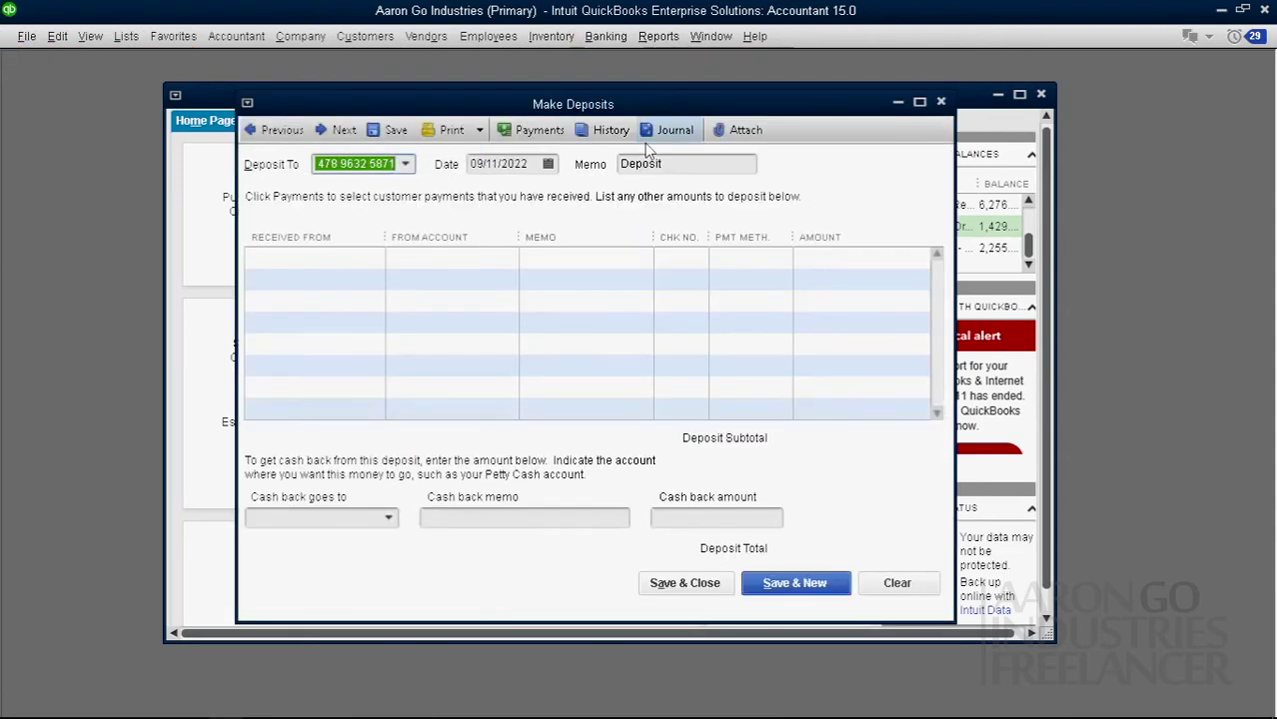
pyautogui.click(940, 102)
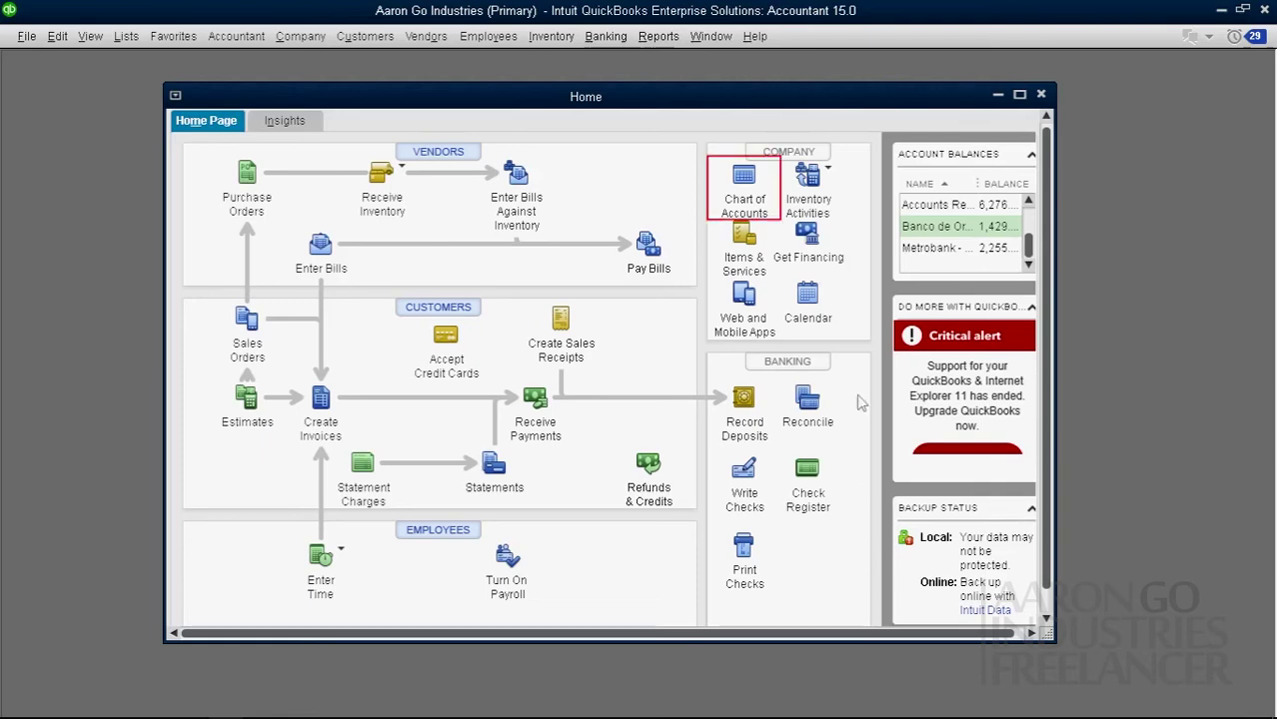
pyautogui.click(744, 178)
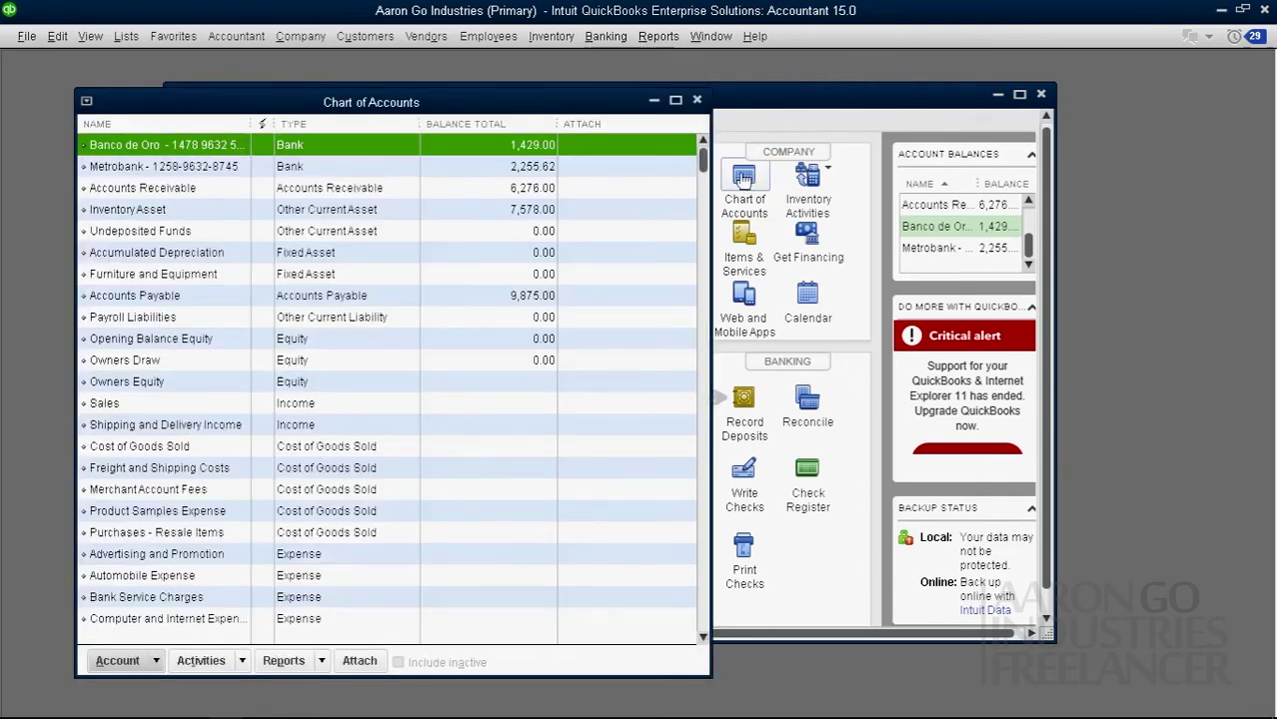
pyautogui.moveTo(583, 108); pyautogui.dragTo(647, 103)
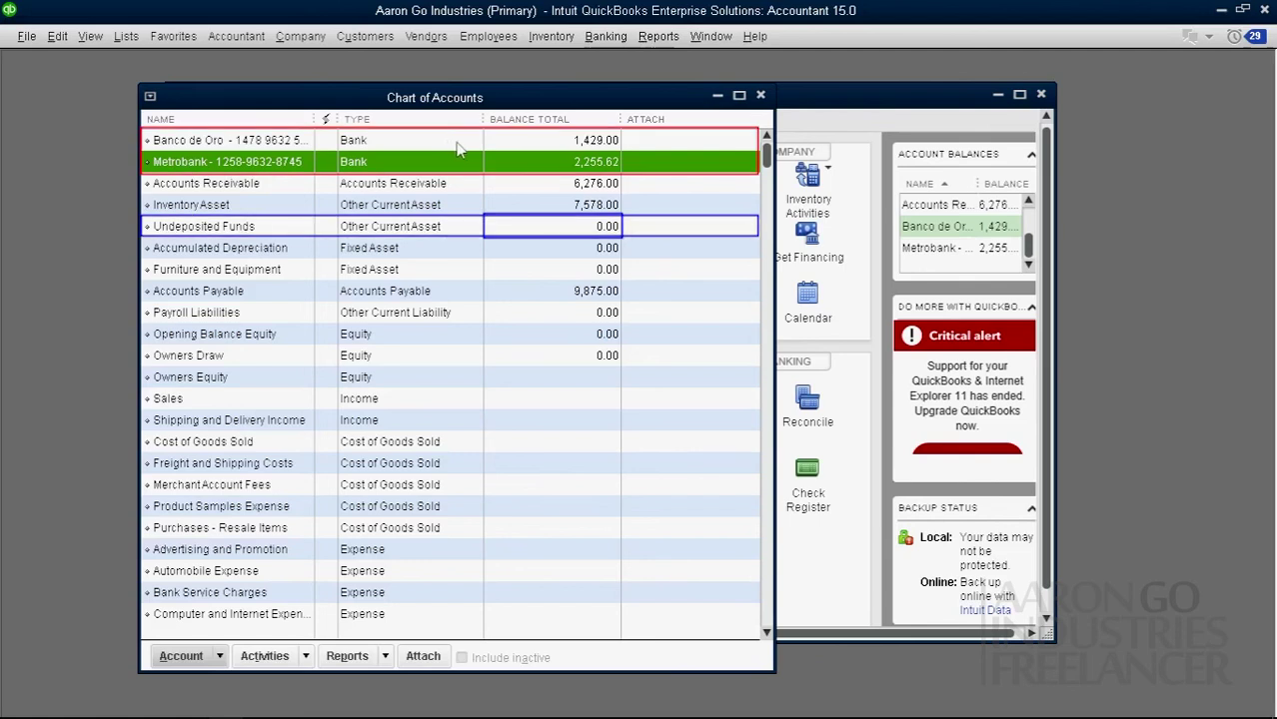
pyautogui.click(463, 148)
pyautogui.click(540, 165)
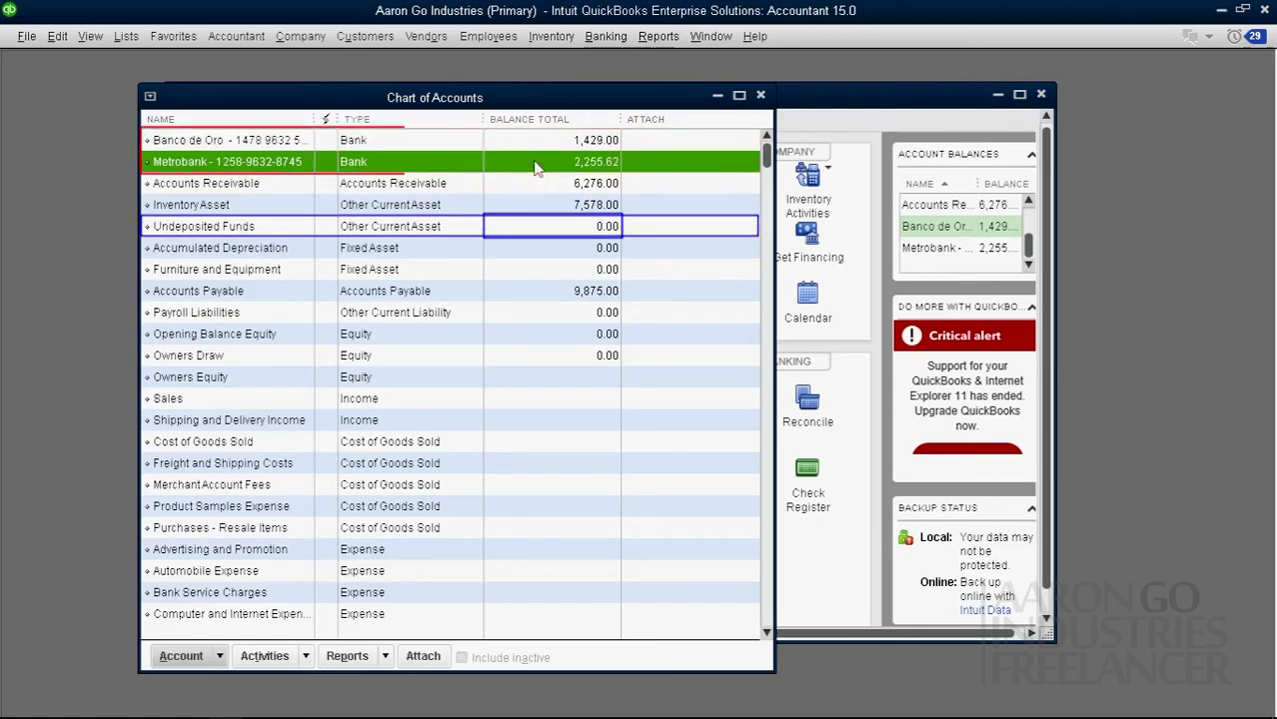
pyautogui.click(555, 145)
pyautogui.click(569, 164)
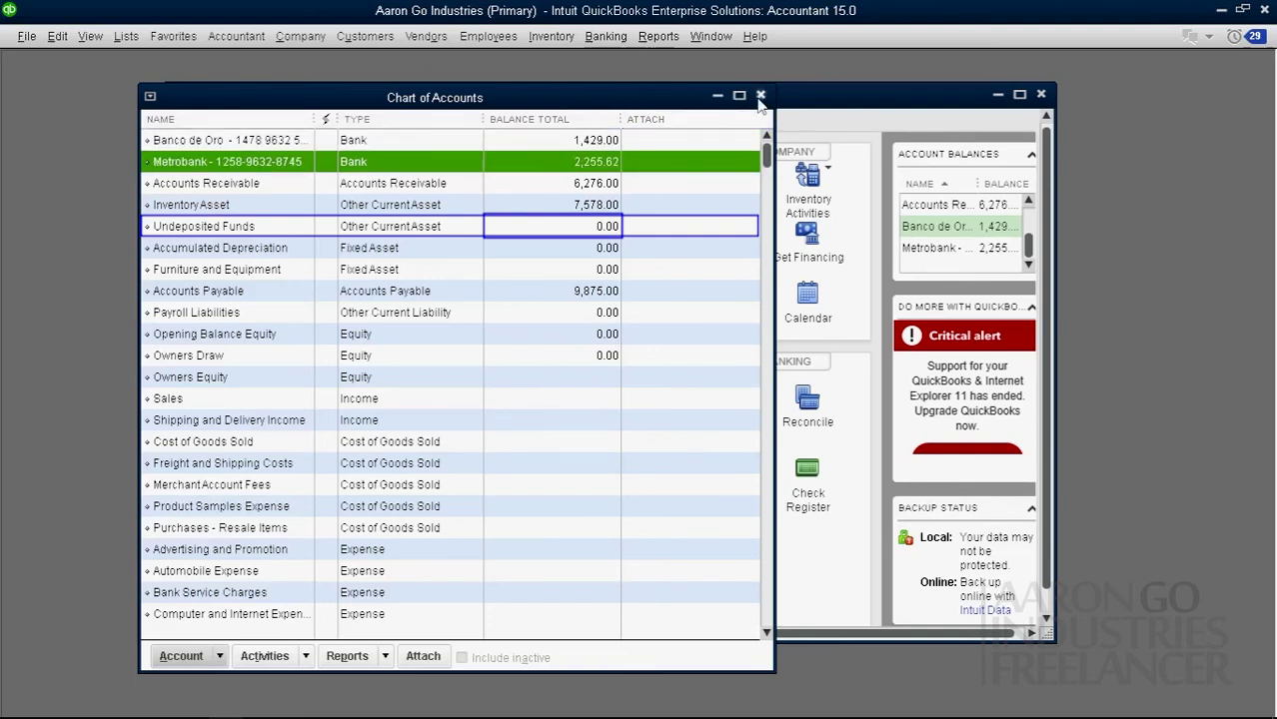
pyautogui.click(586, 145)
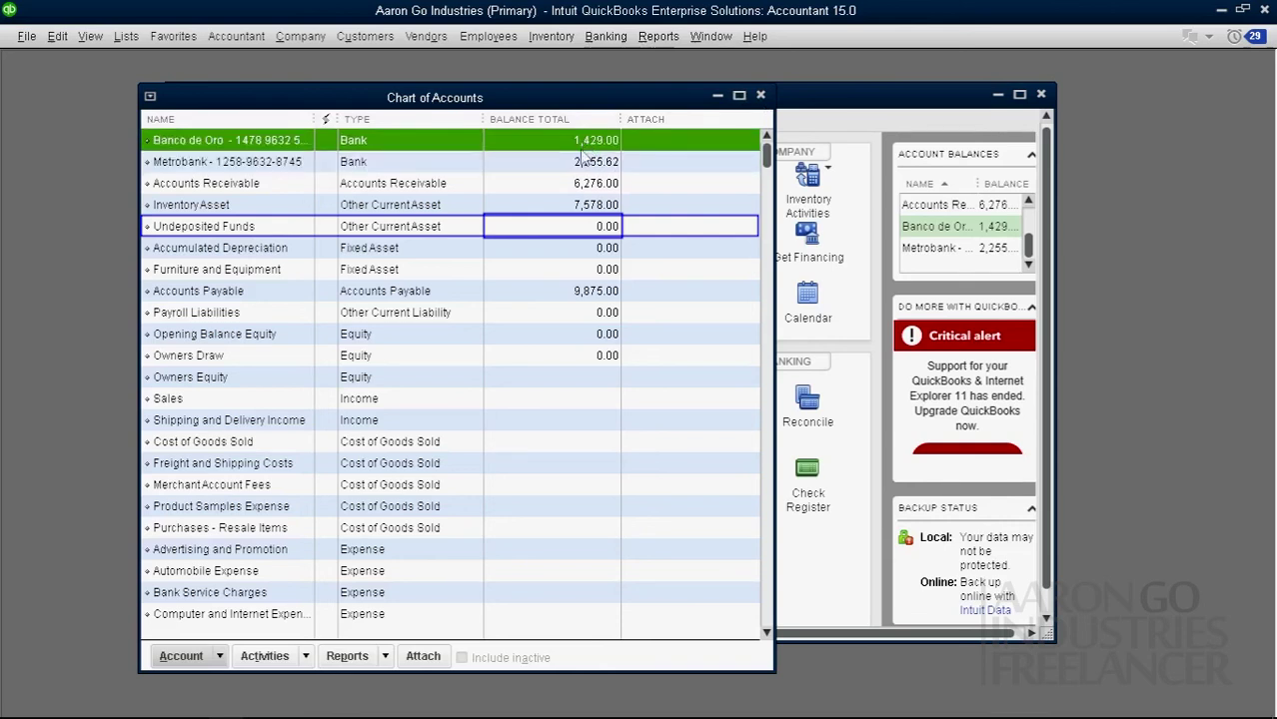
pyautogui.click(581, 165)
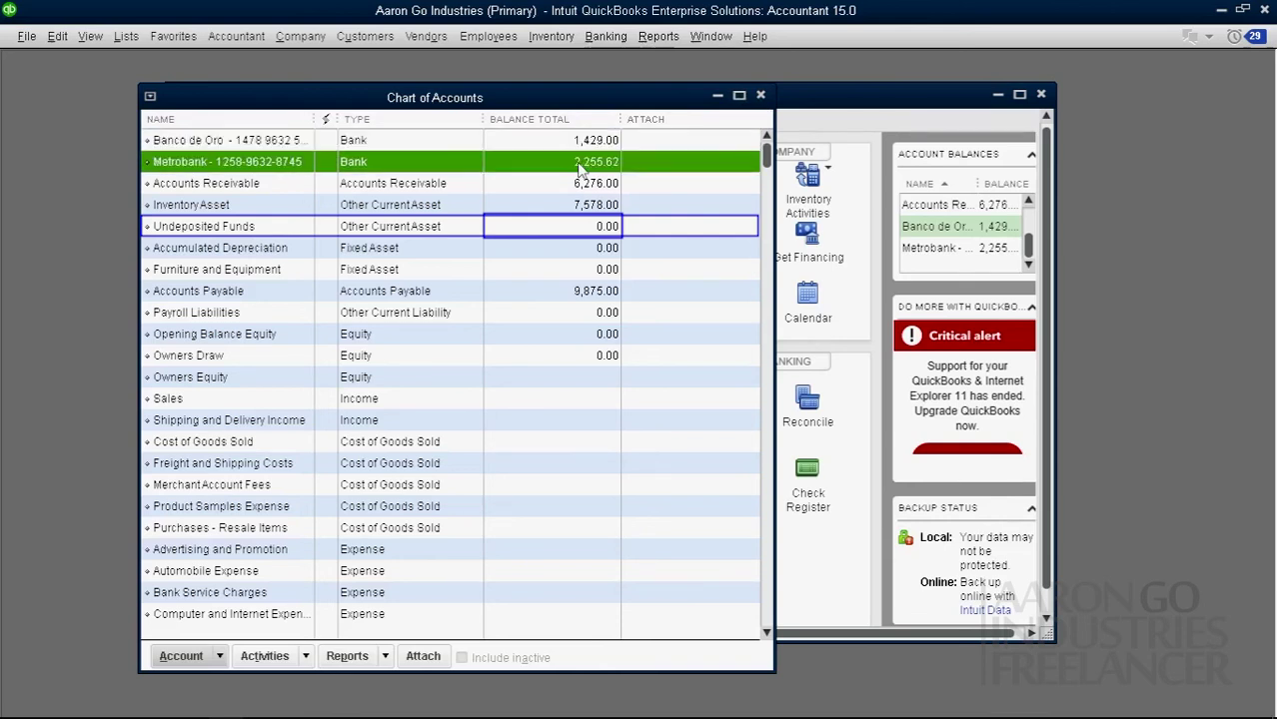
pyautogui.click(572, 146)
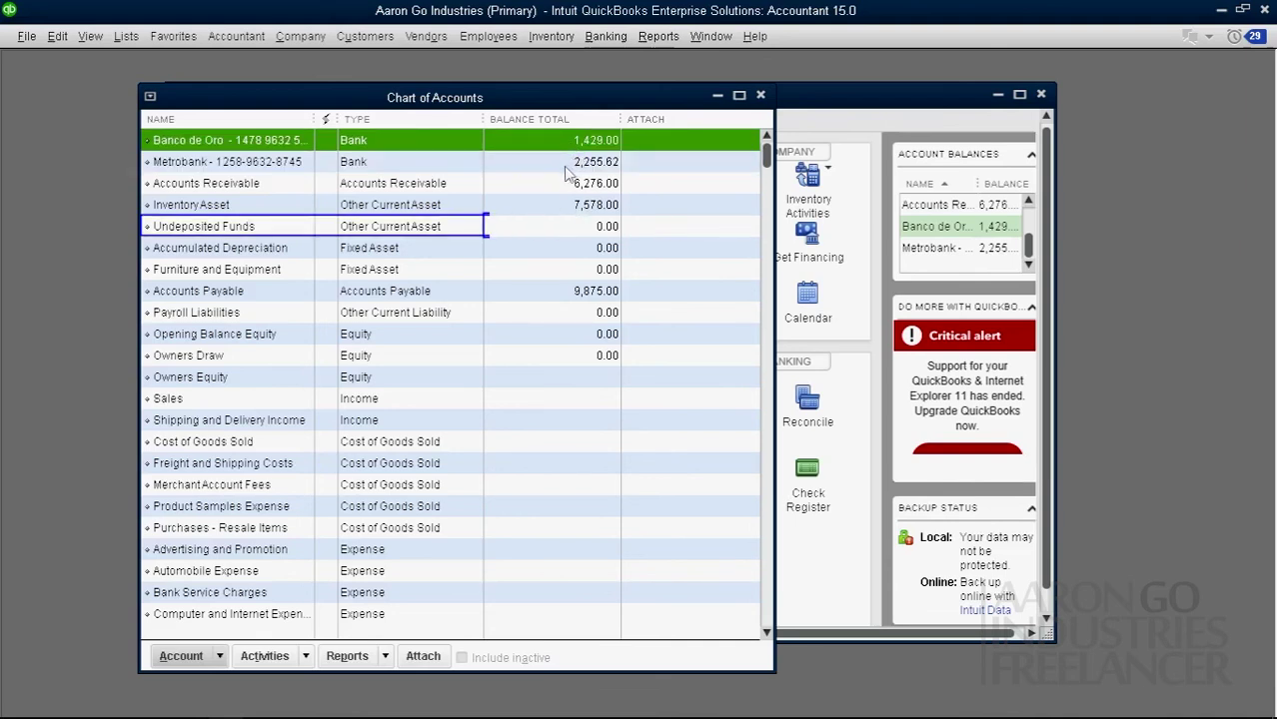
pyautogui.click(560, 163)
pyautogui.click(559, 144)
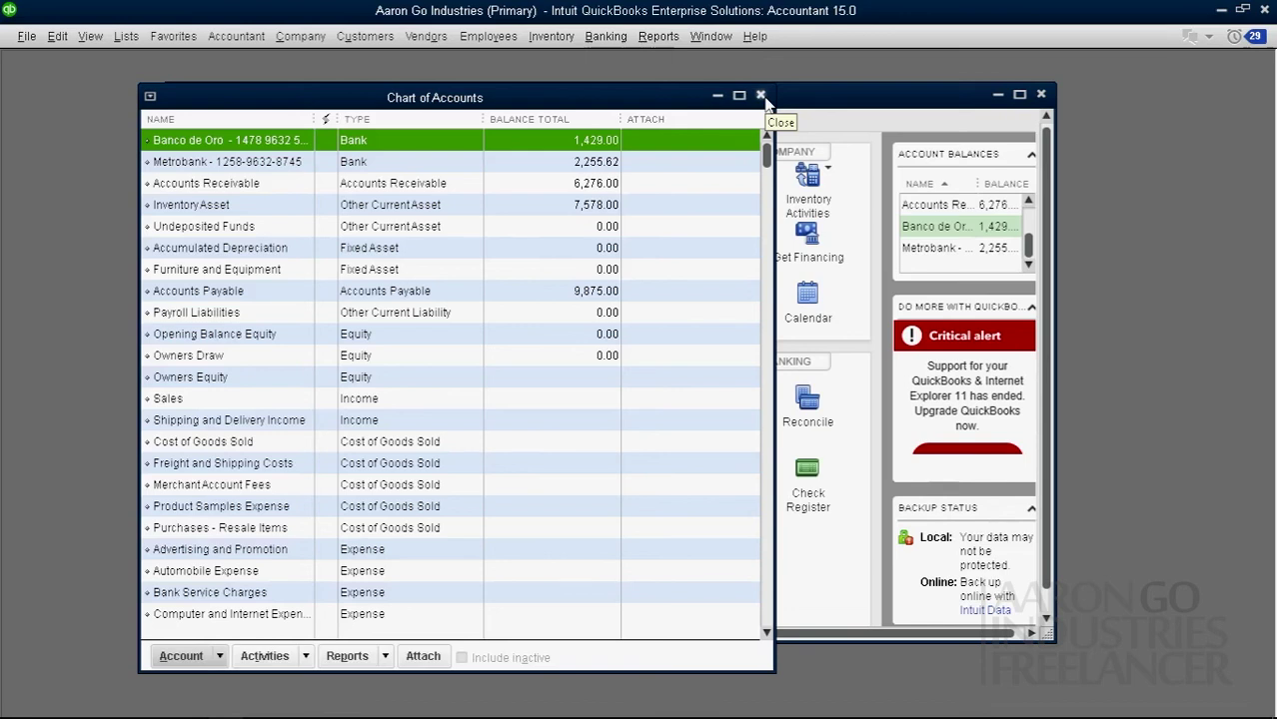
pyautogui.click(761, 96)
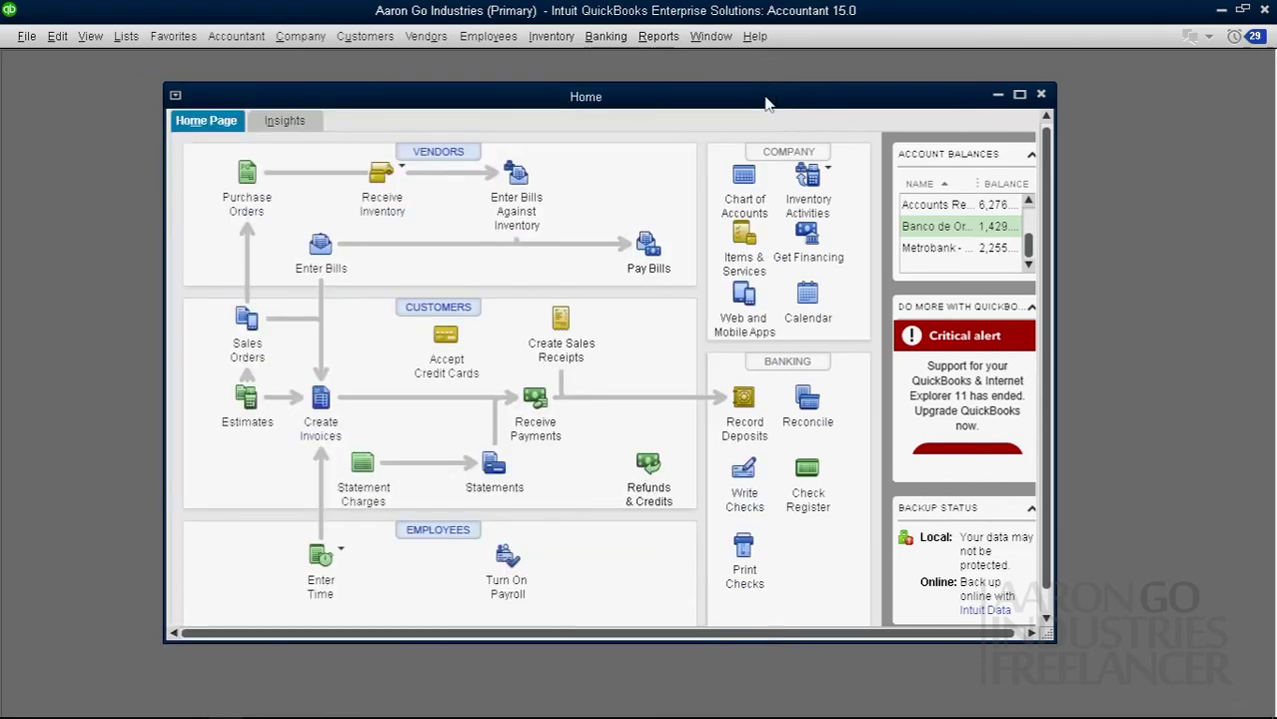